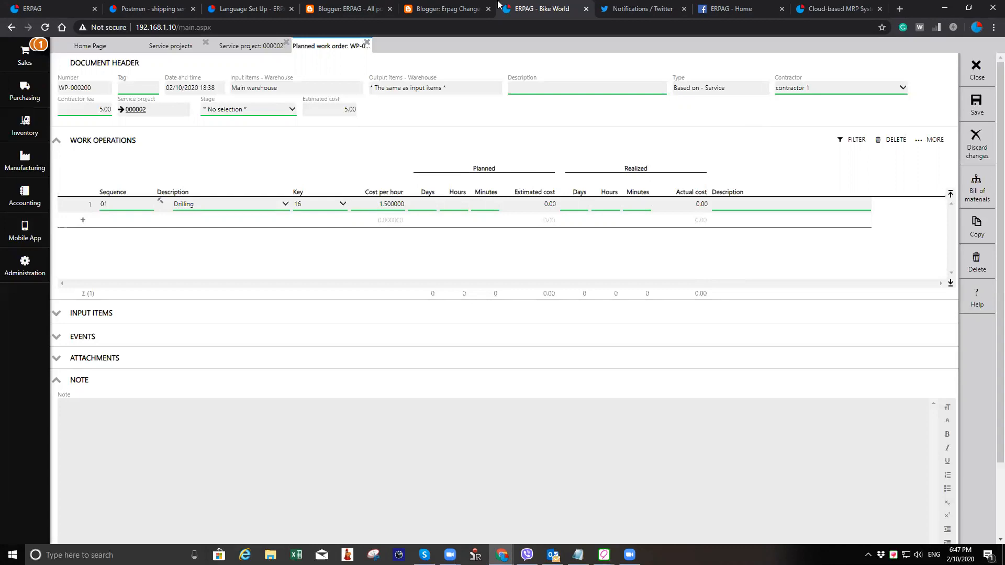
- Discard the changes to the planned work order and close the service project back to the service projects list
left_click(984, 78)
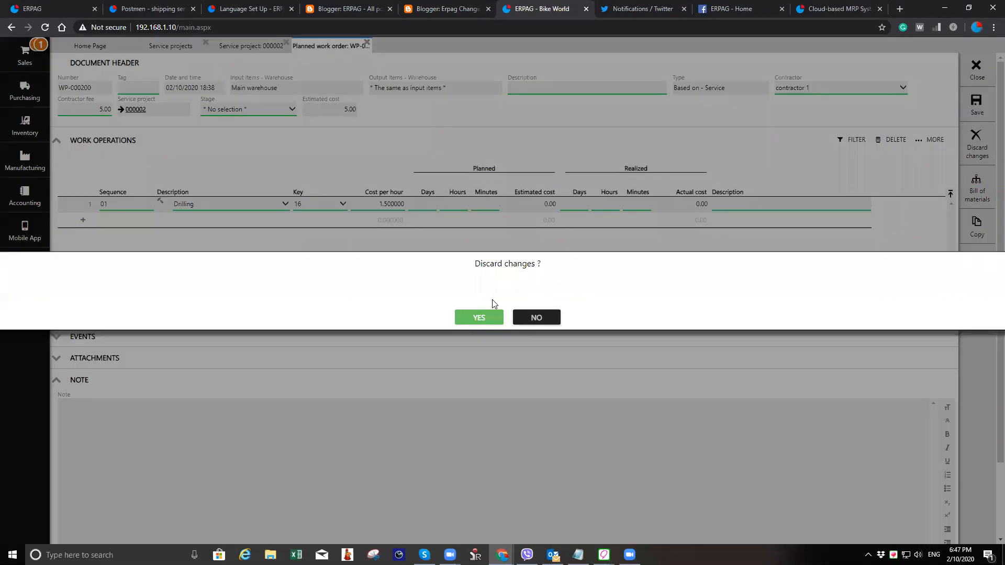
key("Return")
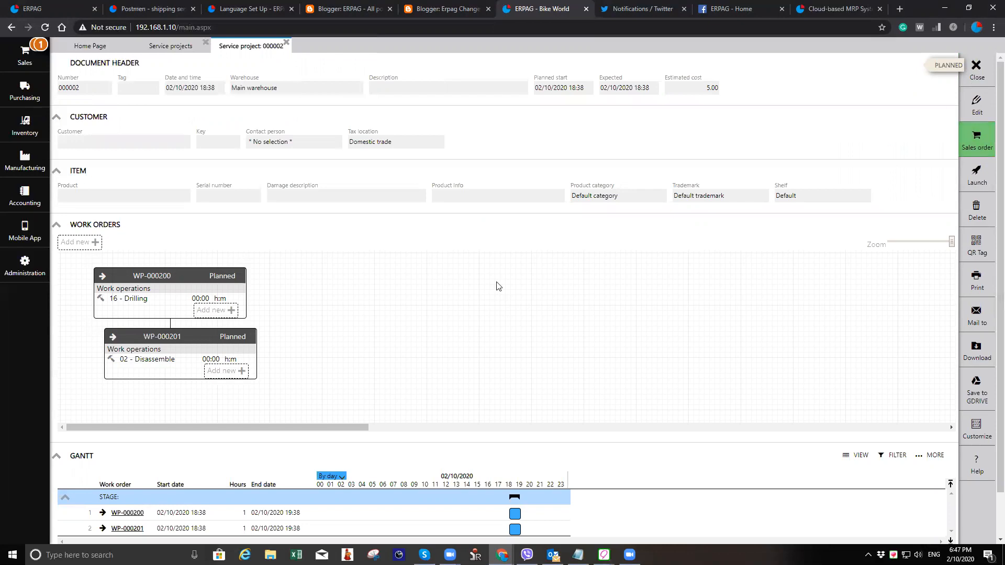
key("Escape")
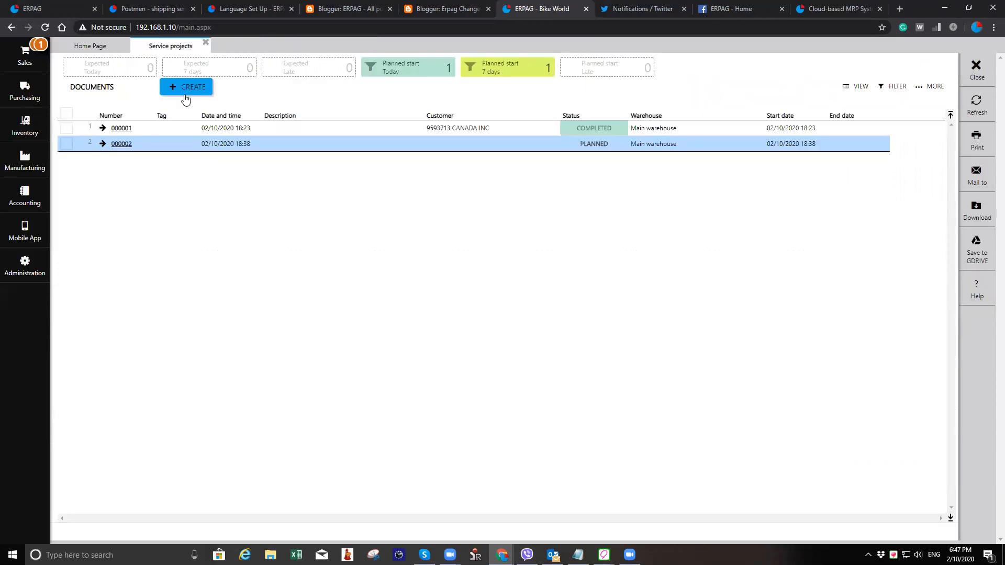
- Create a new service project for customer ABP Bandon and add a new work order to it
left_click(161, 146)
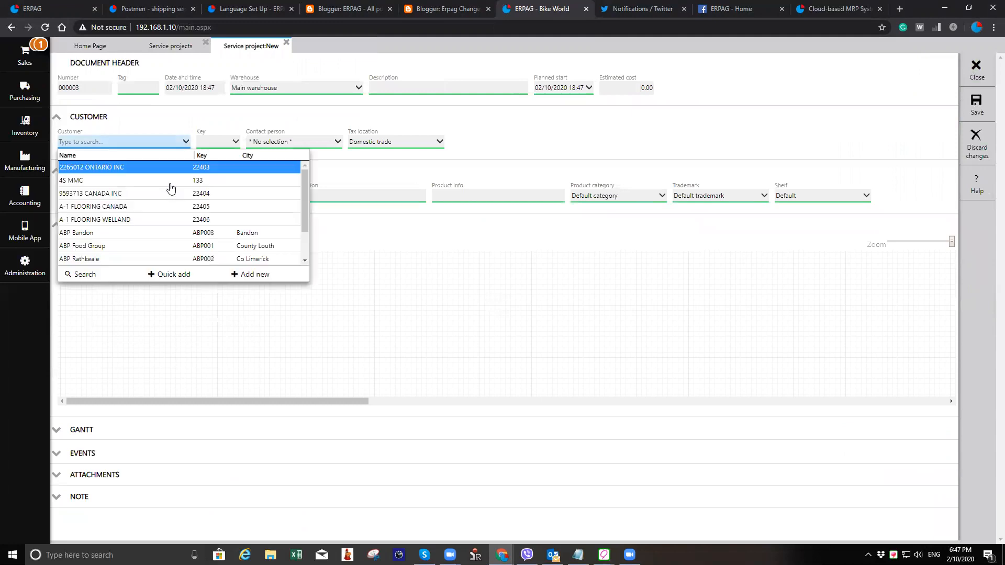
left_click(169, 234)
left_click(84, 243)
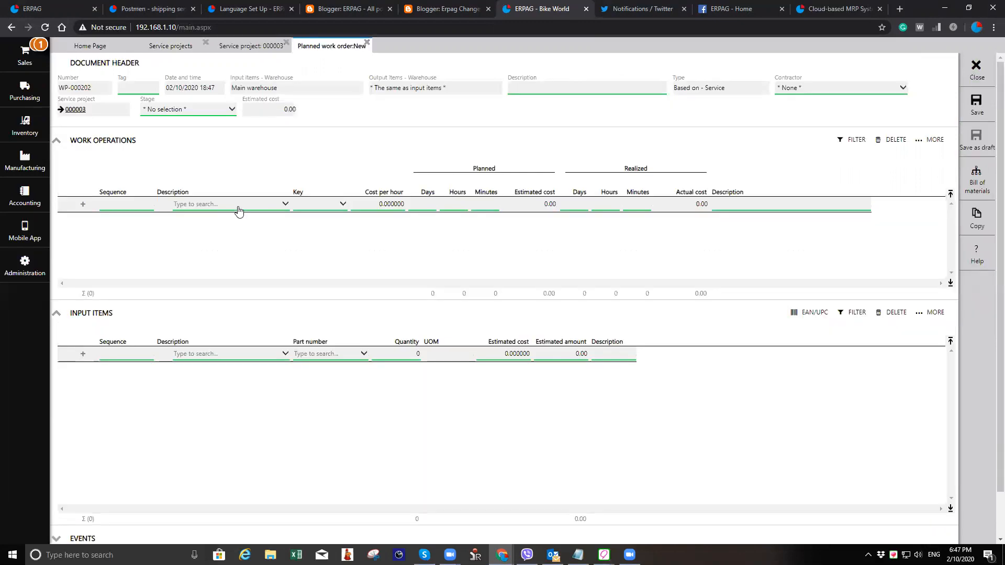
- Add the Repariment operation to the work order's work operations
left_click(238, 206)
type("rap")
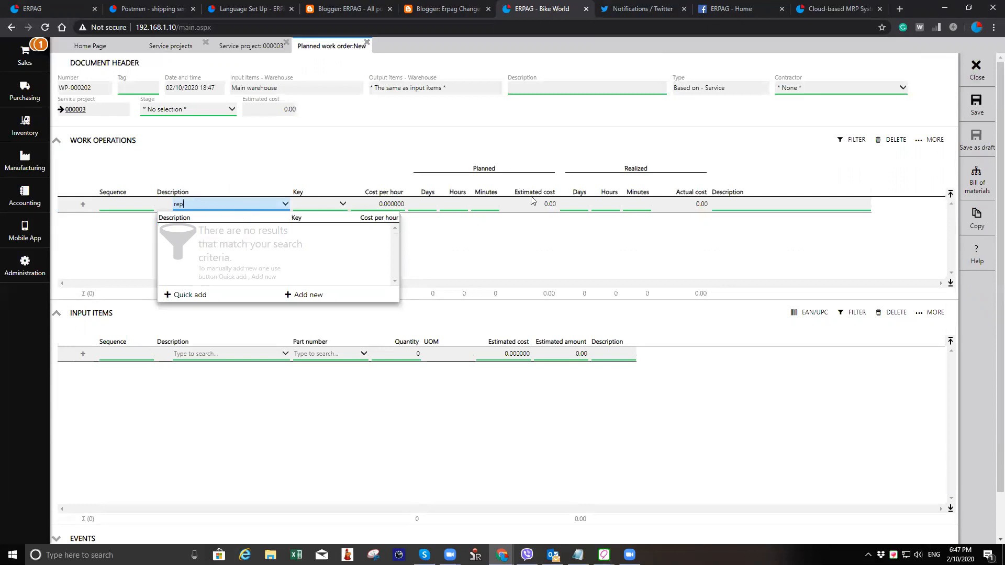
key("BackSpace")
key("BackSpace")
type("ep")
key("Return")
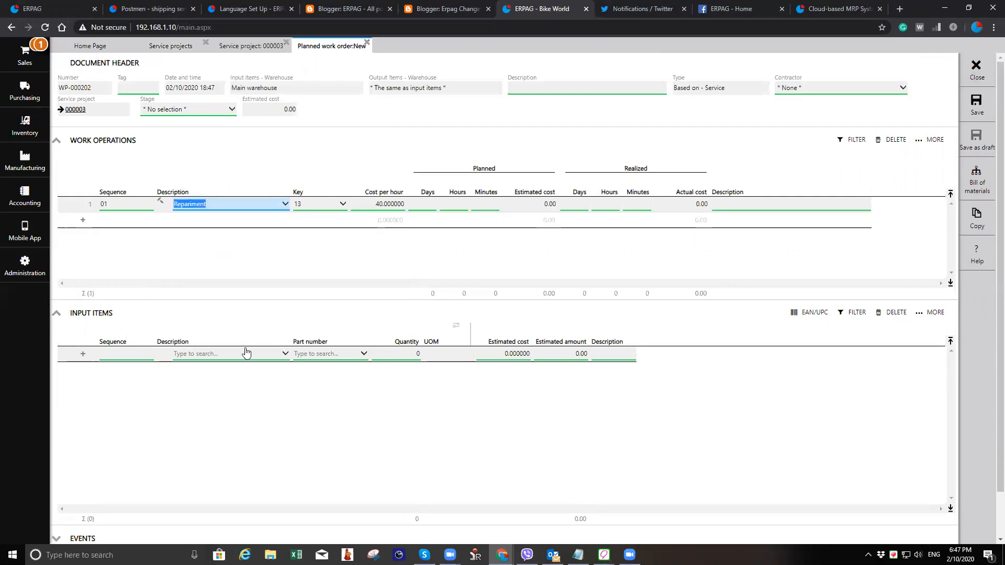
- Add Hydro pump part 1 as an input item and close the work order back to the service project
left_click(246, 354)
type("hy")
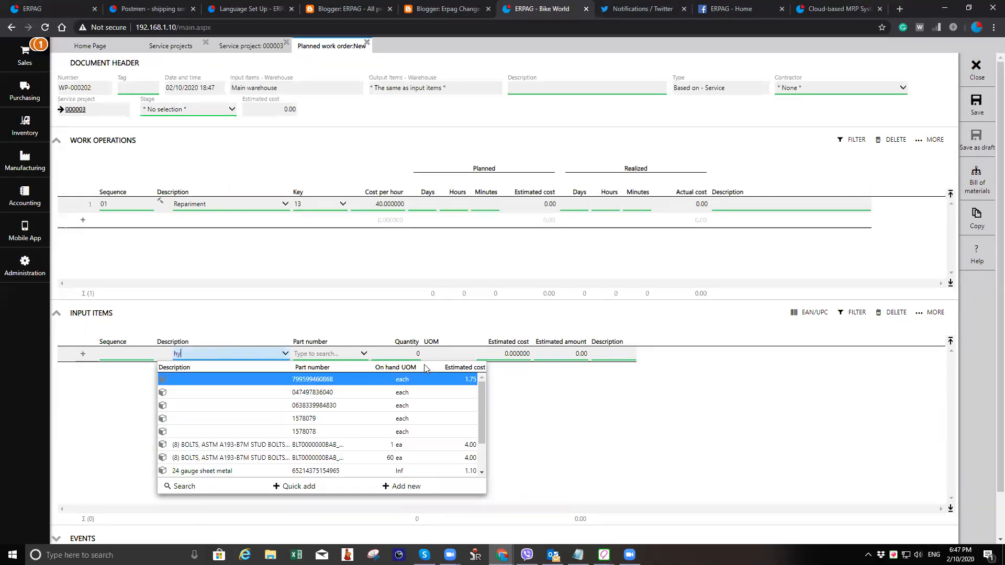
key("Return")
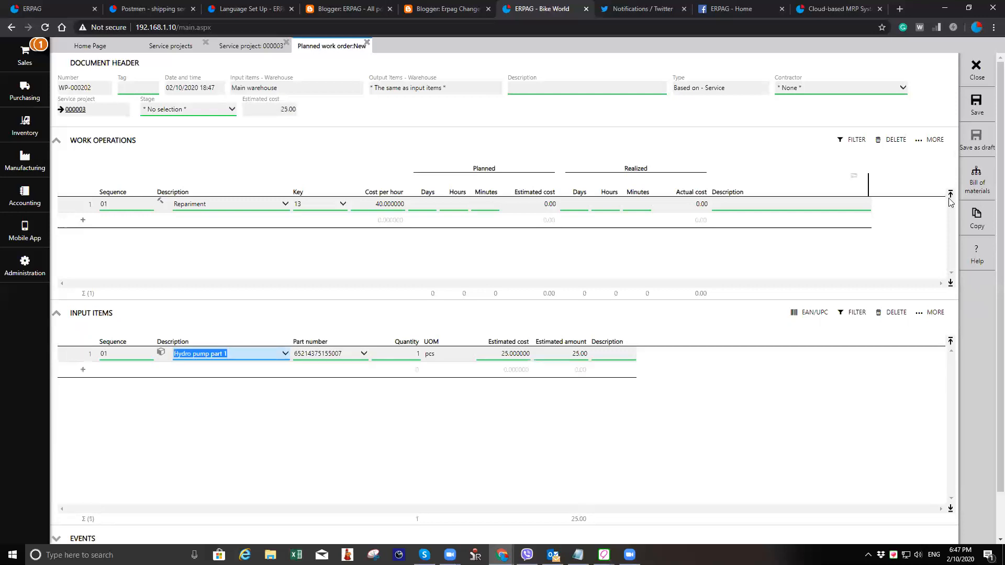
left_click(977, 68)
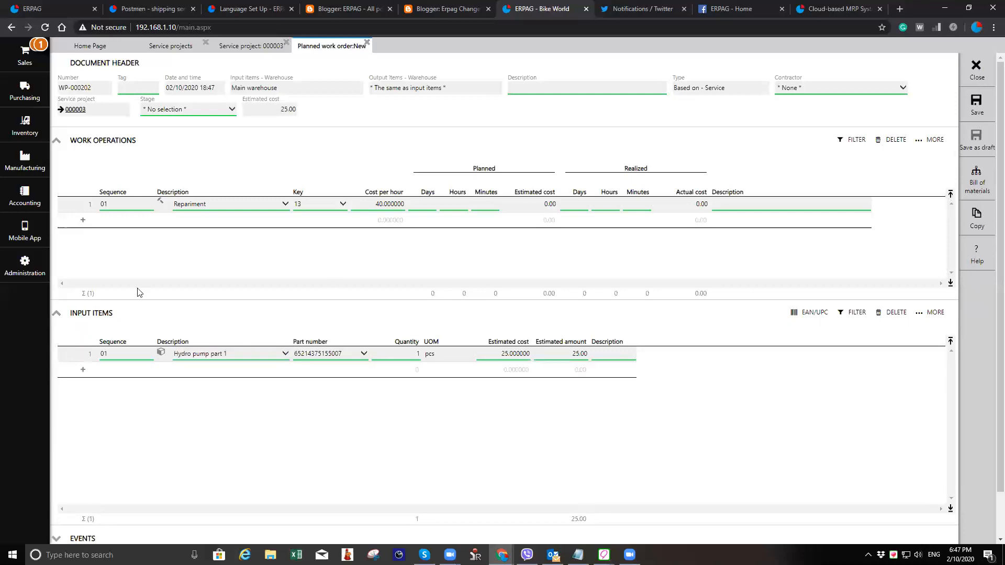
left_click(976, 66)
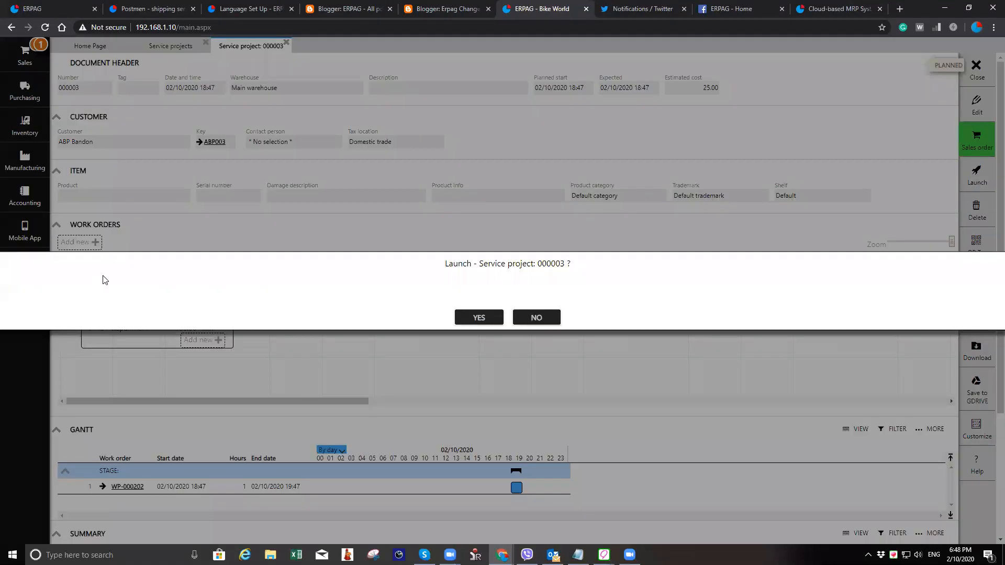
- Launch the service project and open its work order
left_click(478, 317)
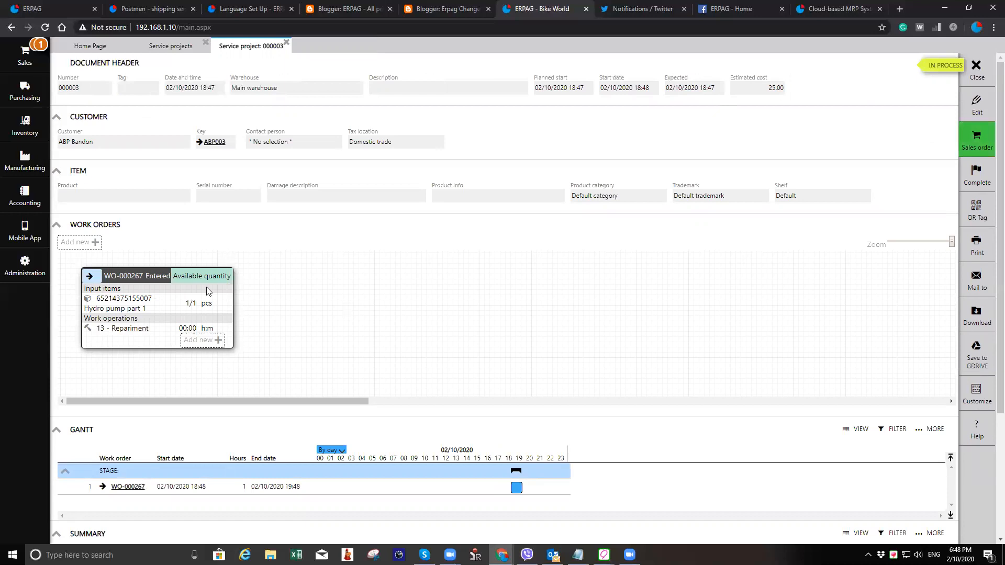
left_click(89, 276)
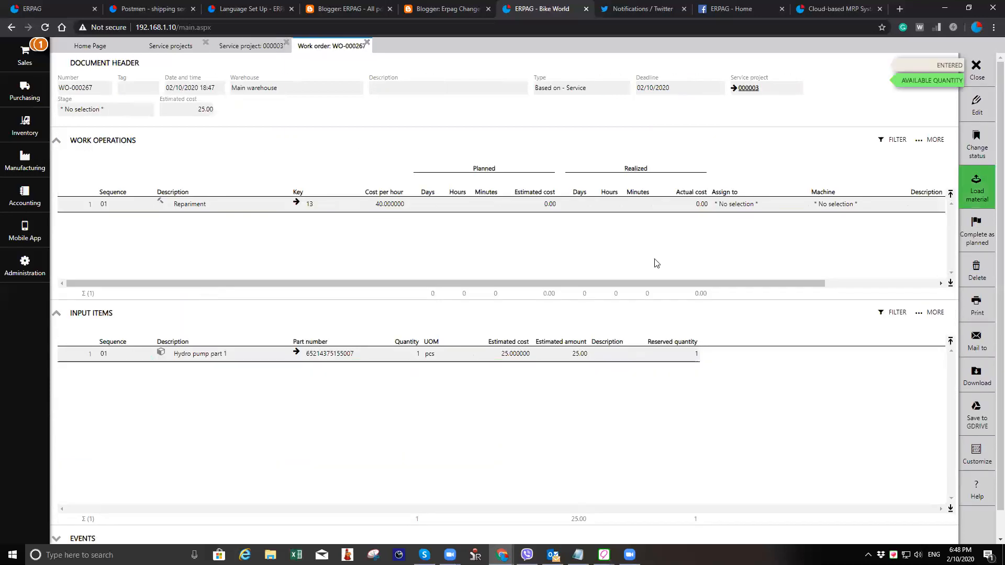
- Load the work order's material and post the material loading document
left_click(972, 201)
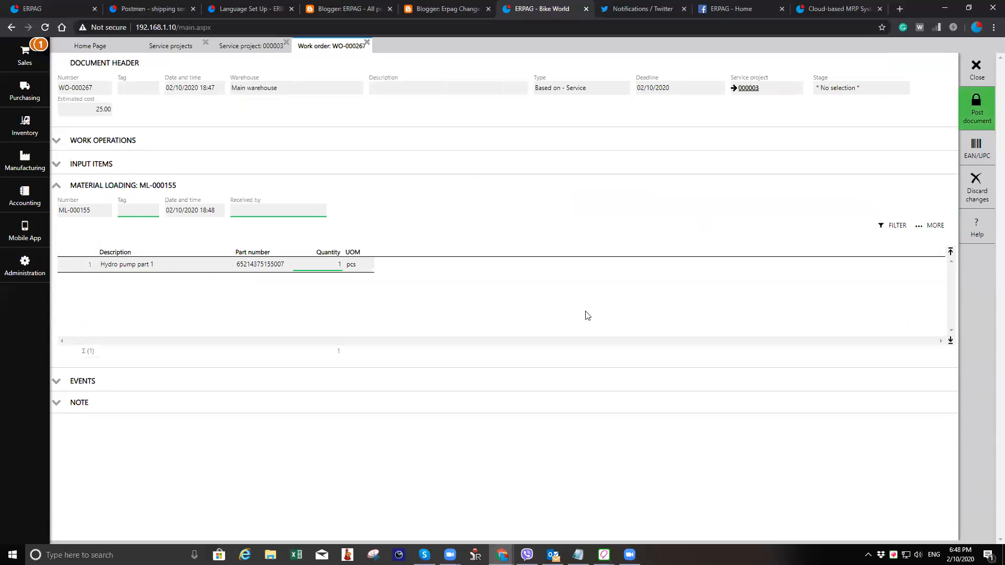
left_click(977, 111)
left_click(494, 319)
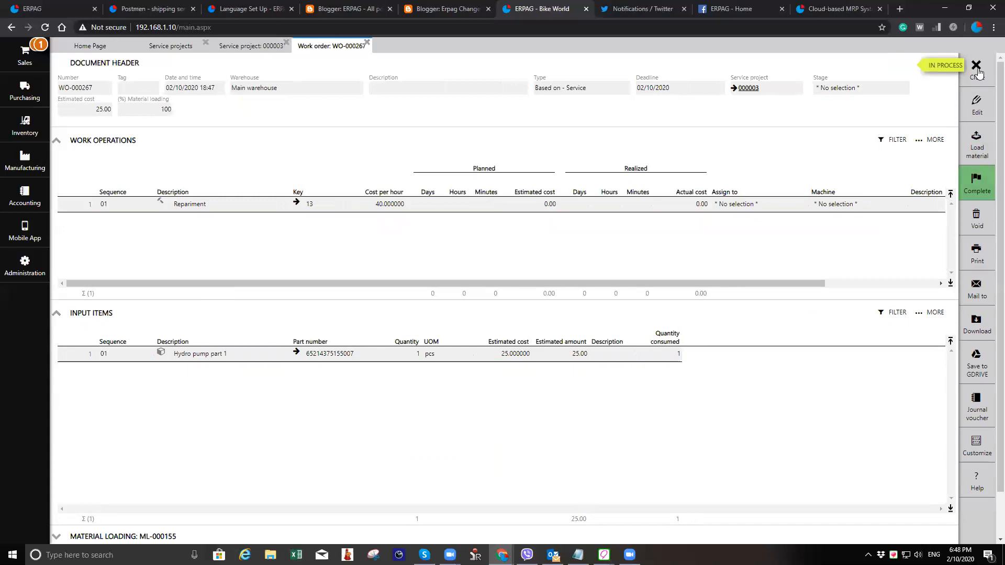
- Complete the work order as it is
left_click(974, 180)
left_click(971, 176)
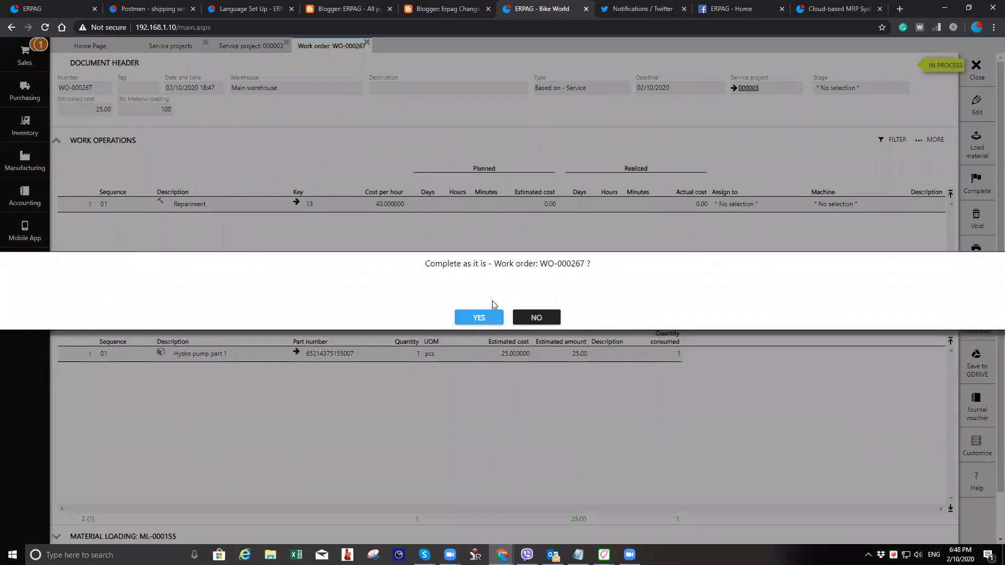
left_click(493, 317)
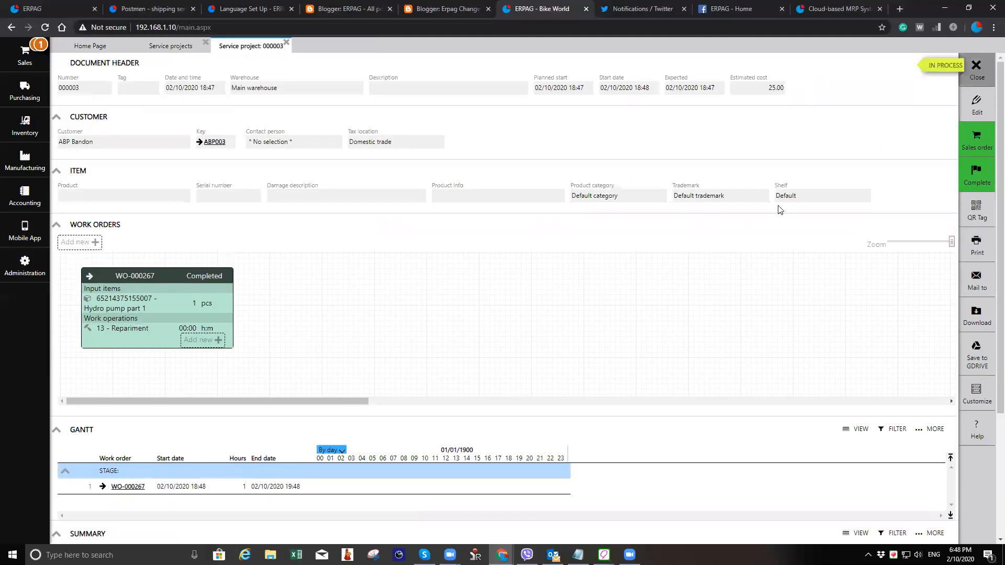
- Complete the service project and generate a sales order from it
left_click(977, 152)
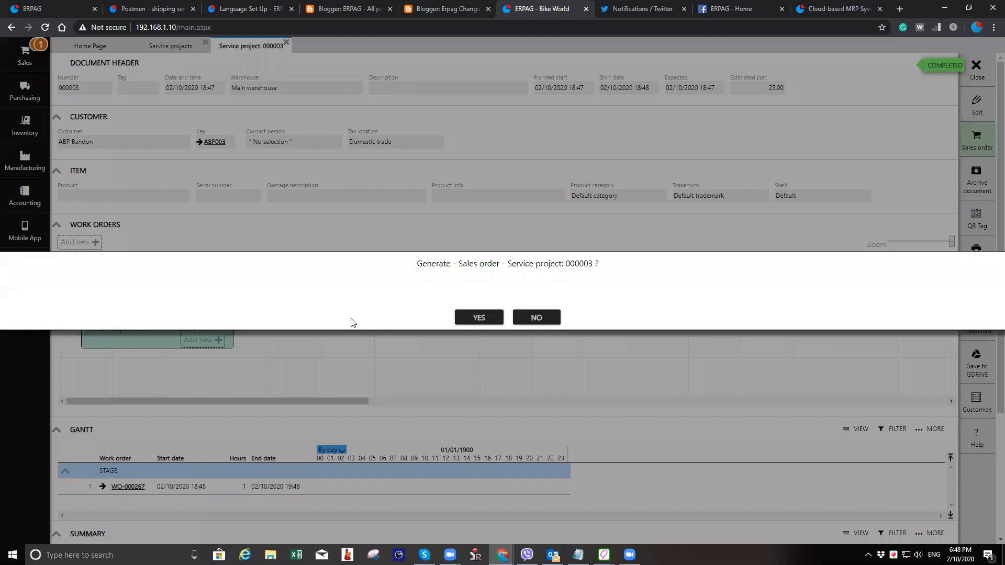
key("Return")
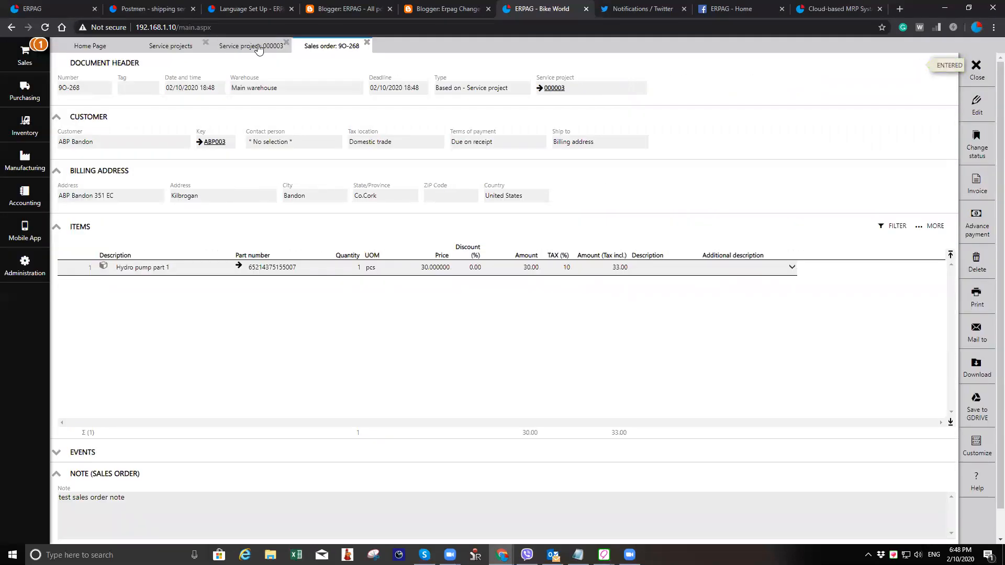
- Review the generated sales order and the completed work order, closing them to return to the service projects list
double_click(154, 327)
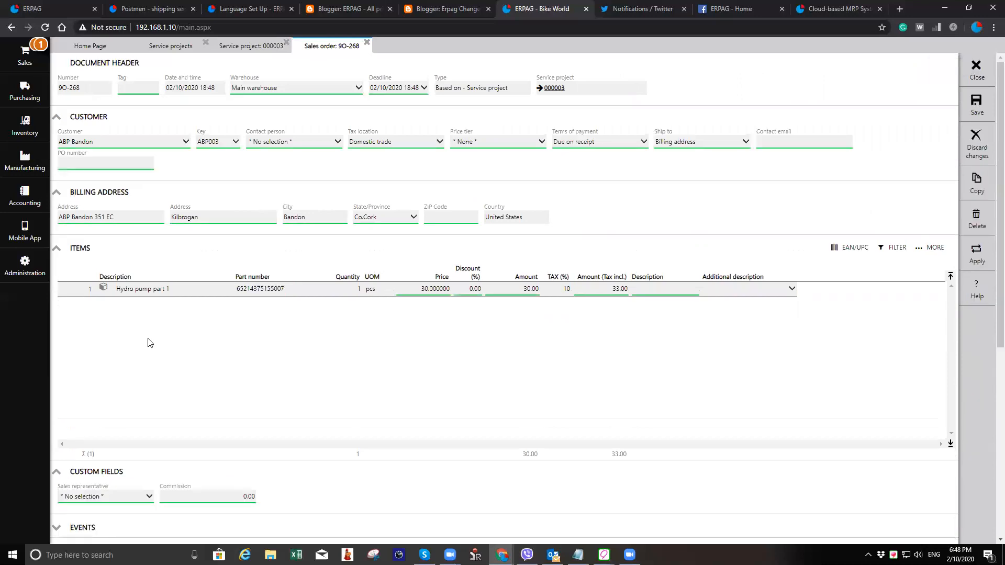
key("ctrl+Left")
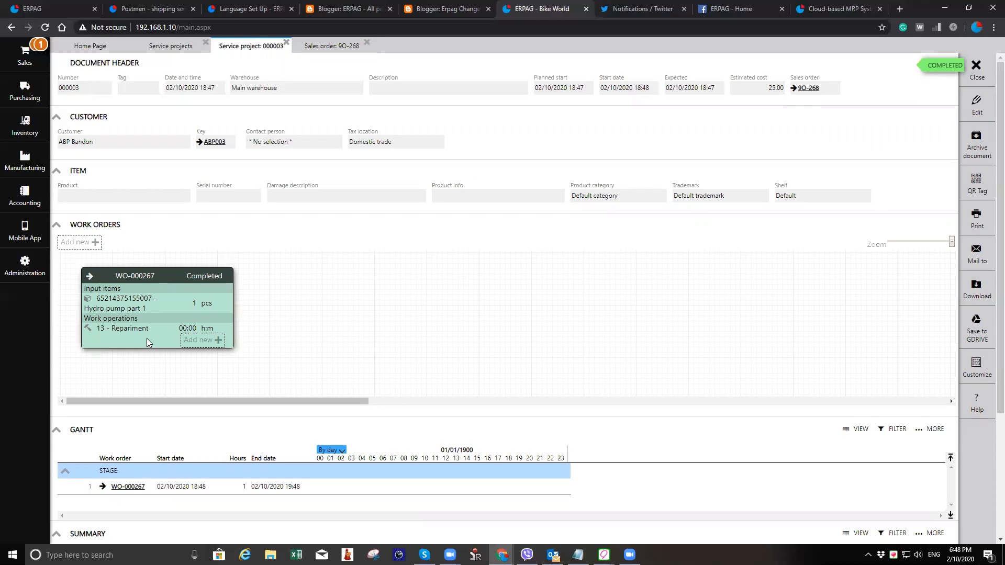
left_click(93, 279)
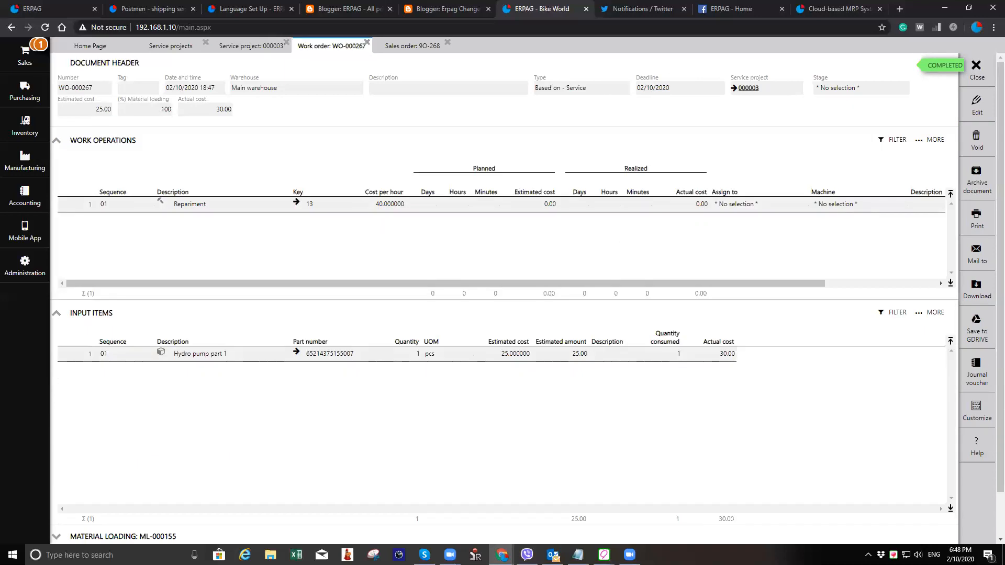
left_click(368, 43)
left_click(357, 46)
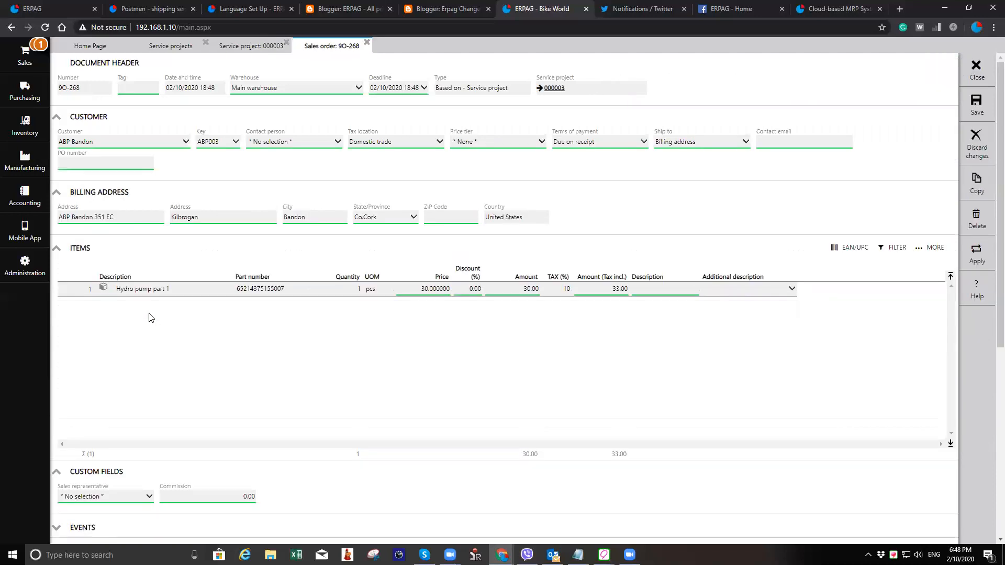
left_click(972, 71)
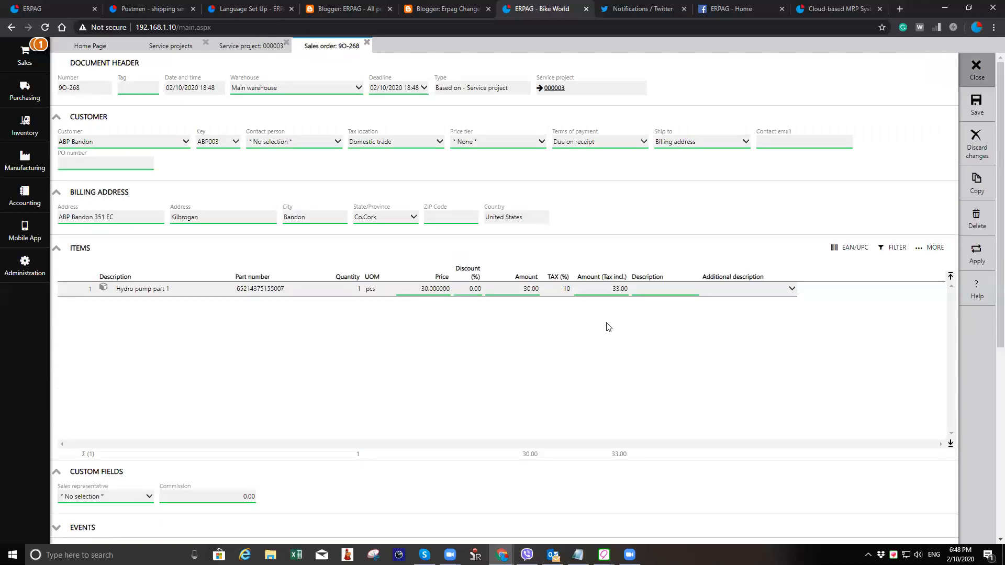
left_click(979, 71)
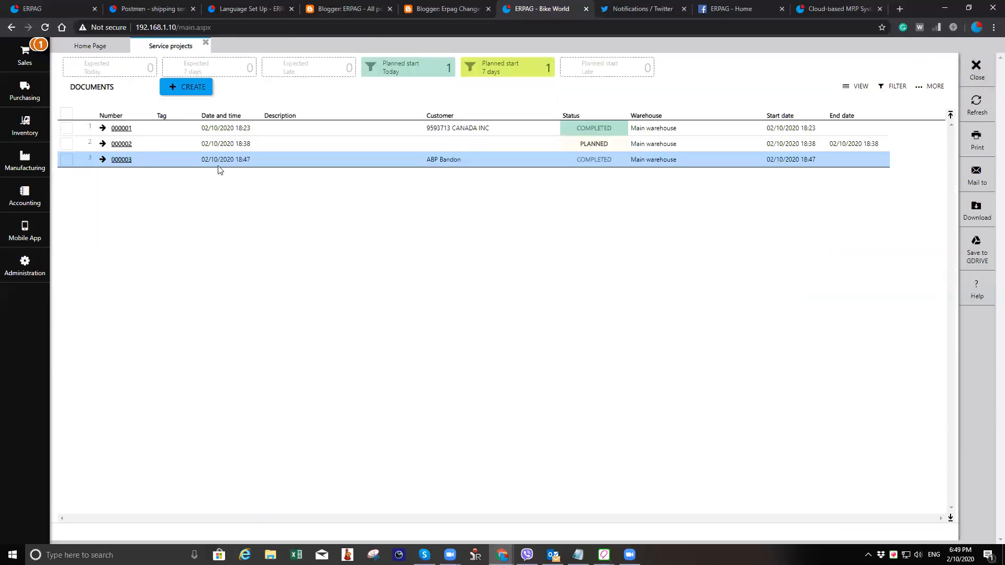
- Inspect service project 000003, select it in the list, and open the sales orders list
left_click(126, 162)
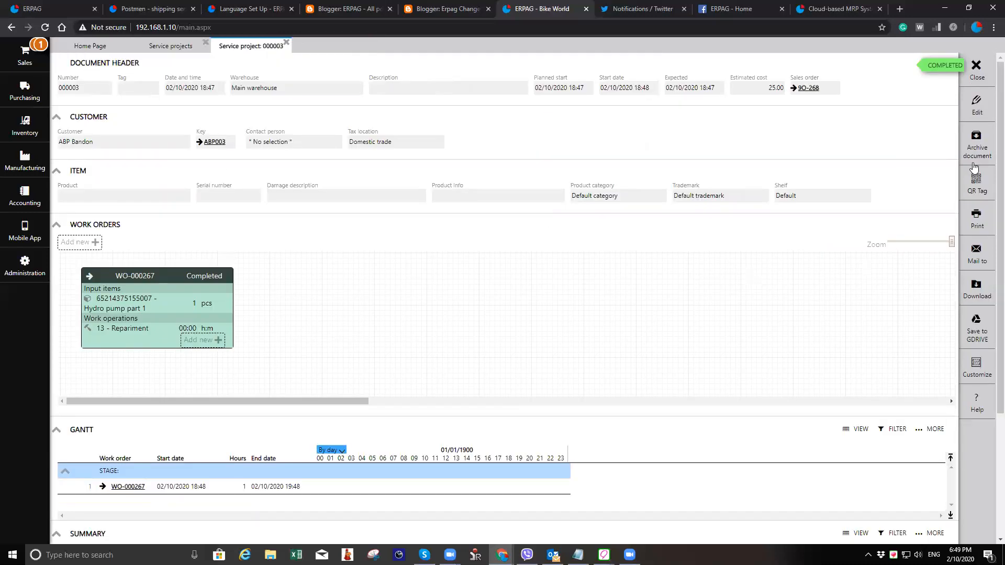
left_click(975, 67)
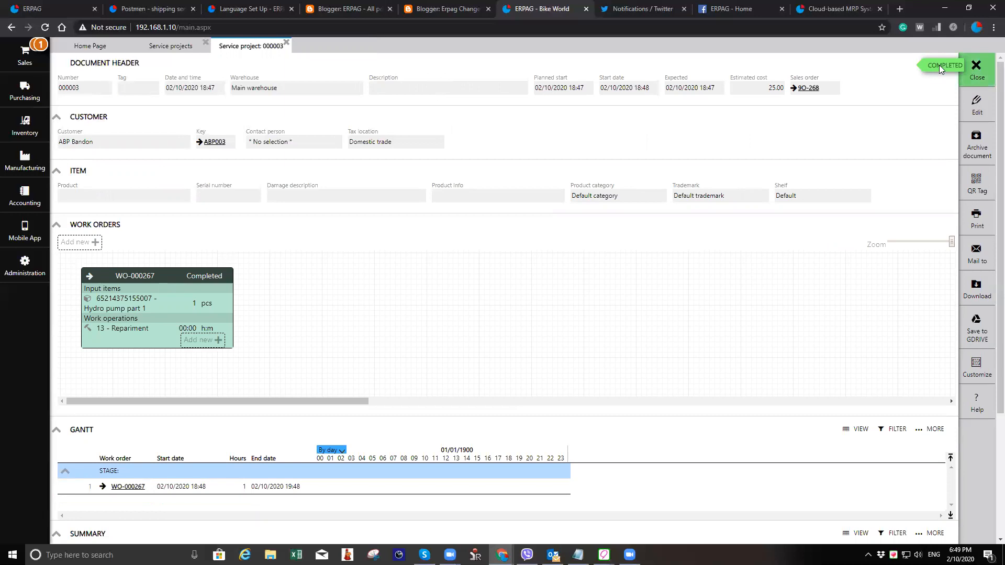
left_click(67, 160)
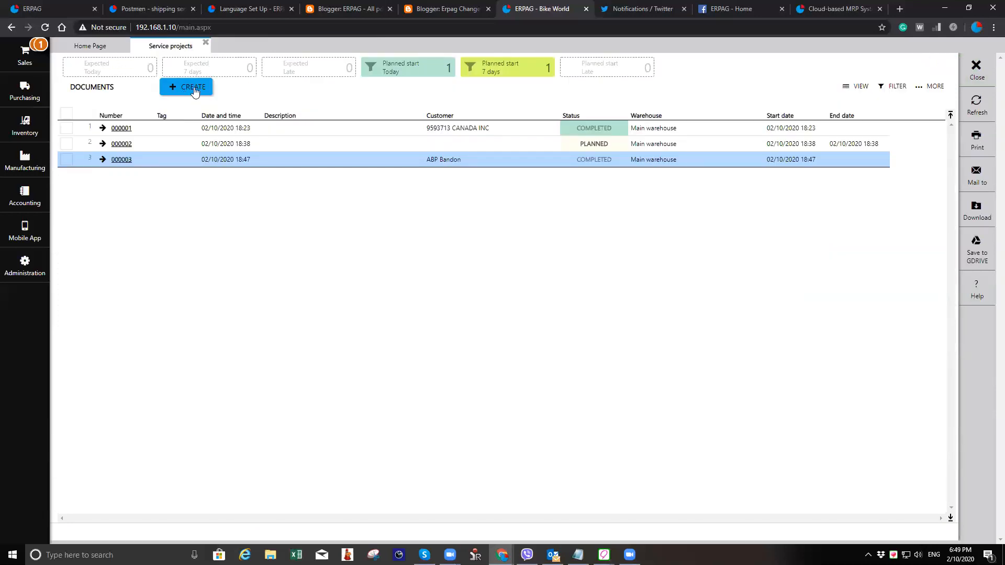
left_click(196, 88)
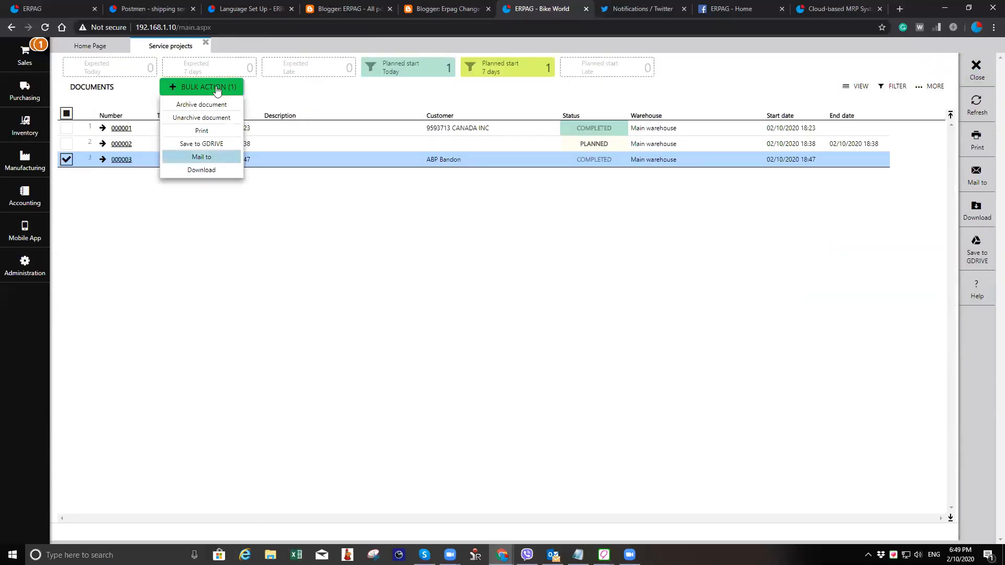
left_click(29, 61)
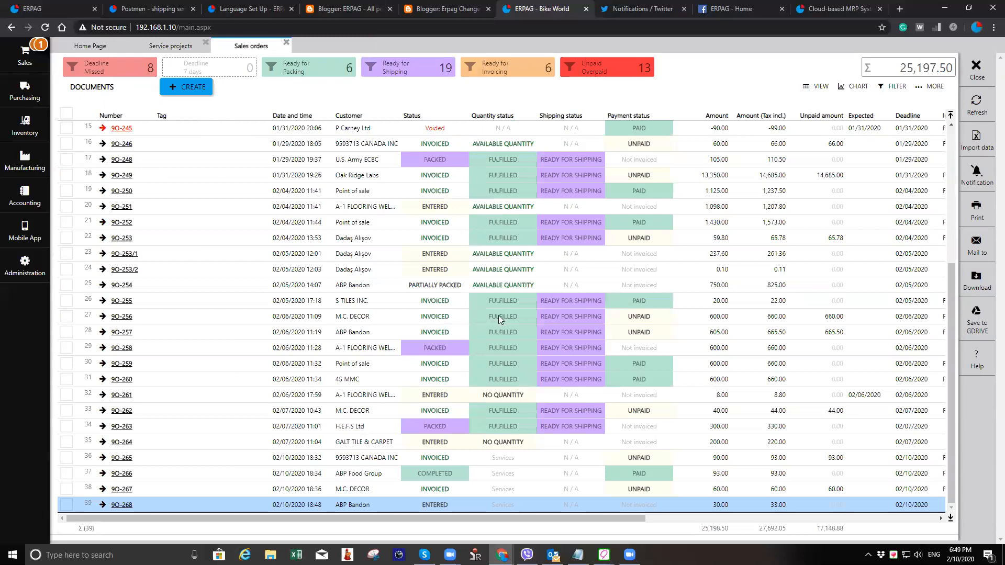
- Void the service project's work order and start a new work order for service project 000003
left_click(977, 266)
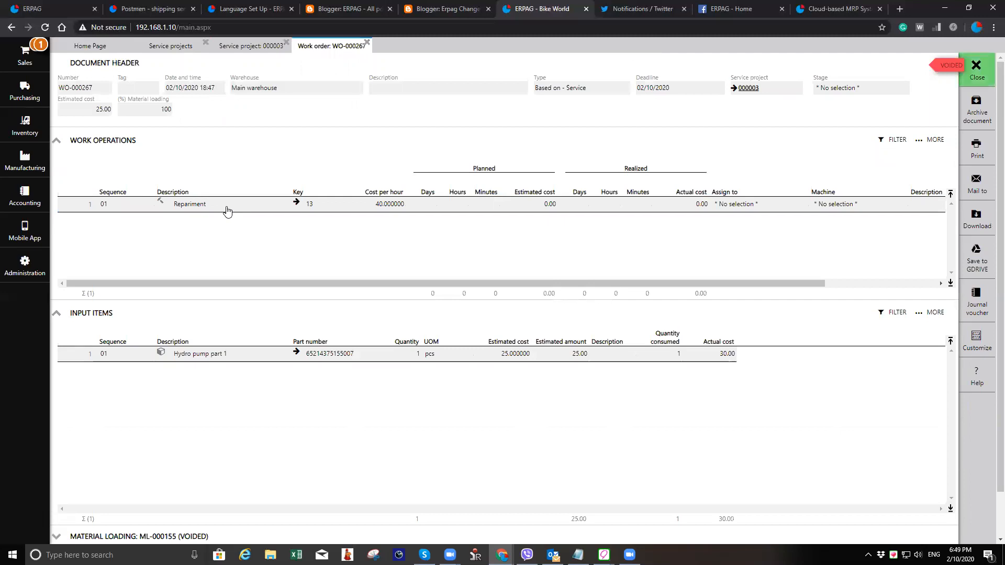
key("Escape")
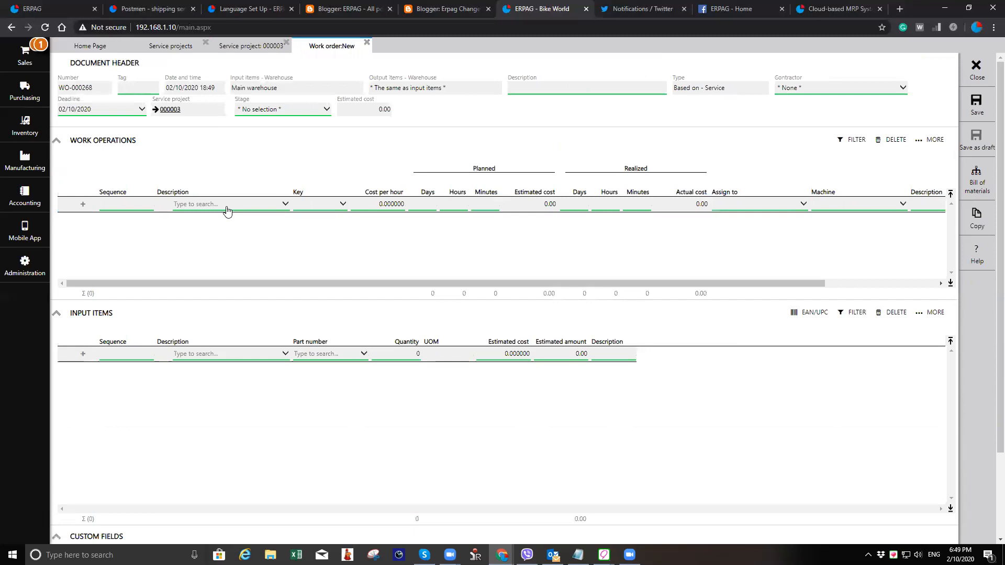
- Add the Repariment operation to the new work order's operations
left_click(227, 204)
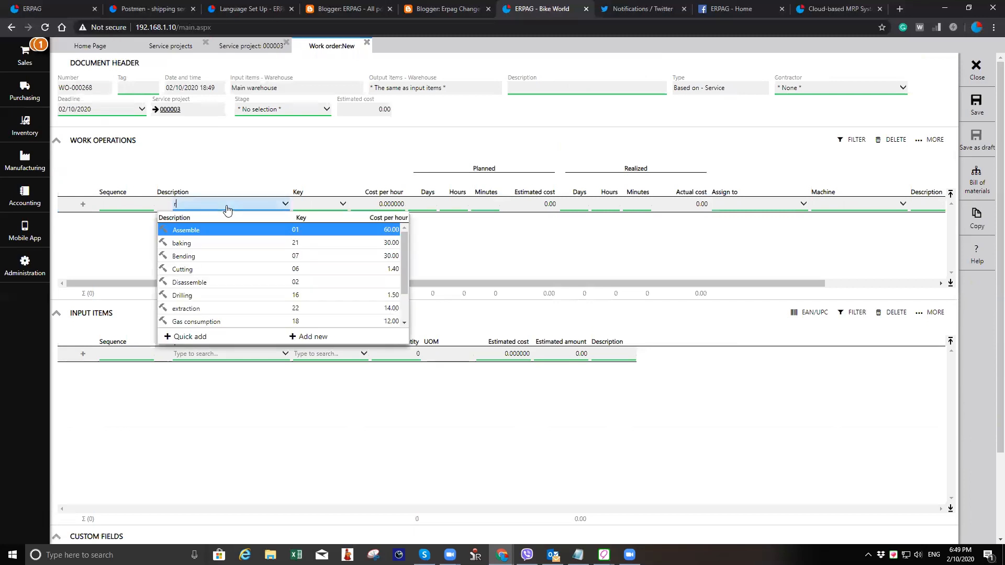
type("re")
key("Down")
key("Down")
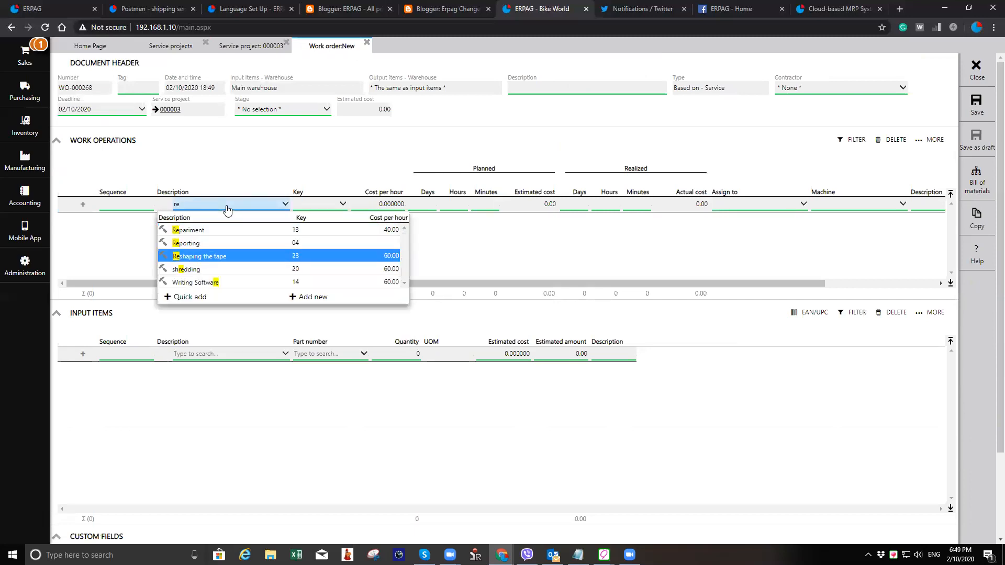
key("Up")
key("Up")
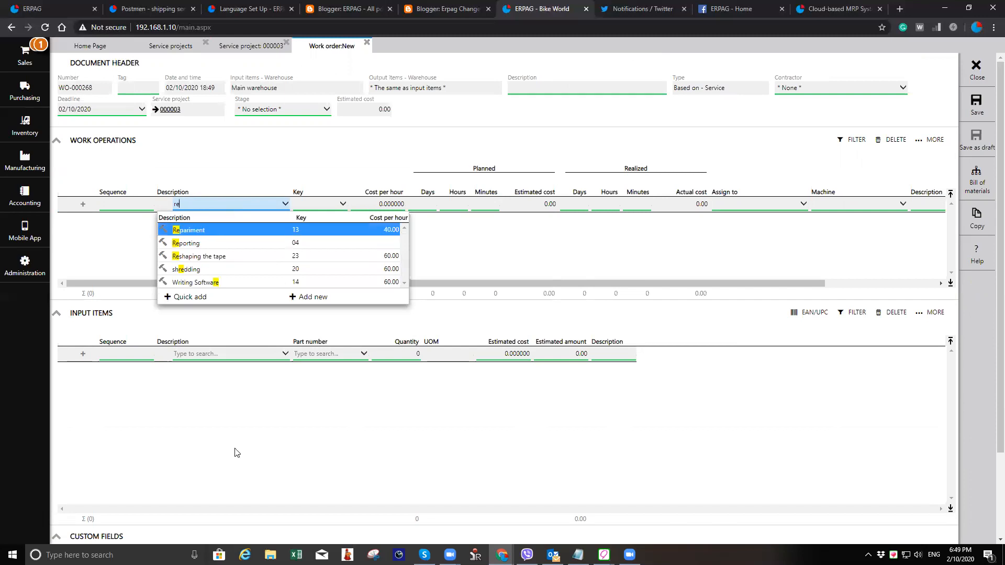
key("Return")
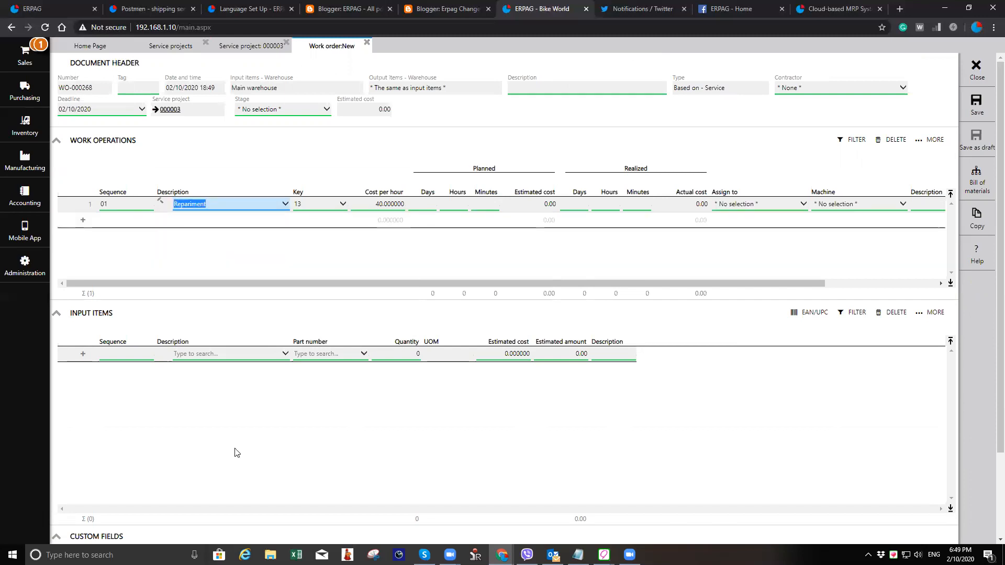
- Add Hydro pump part 1 as an input item of the work order
left_click(228, 357)
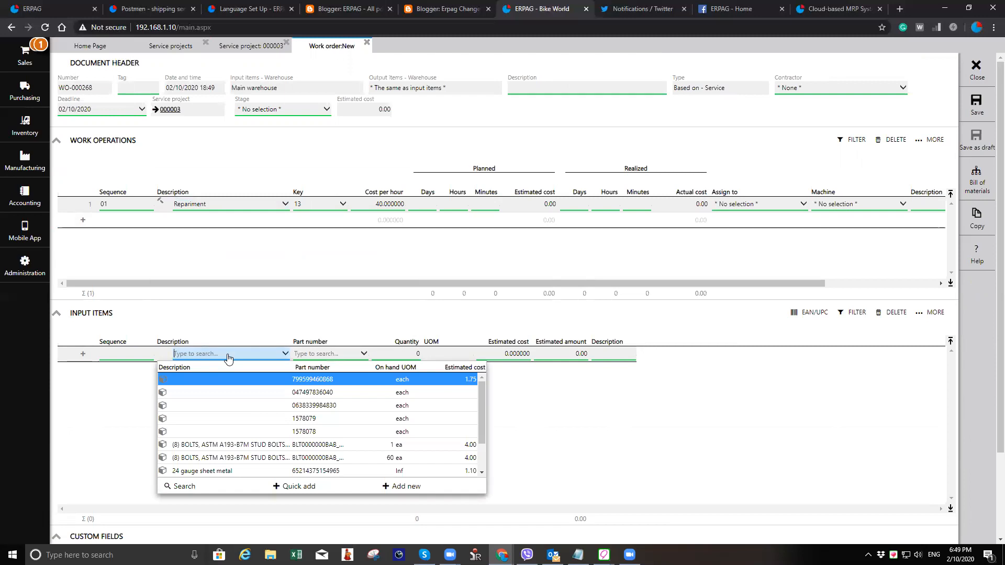
type("hy")
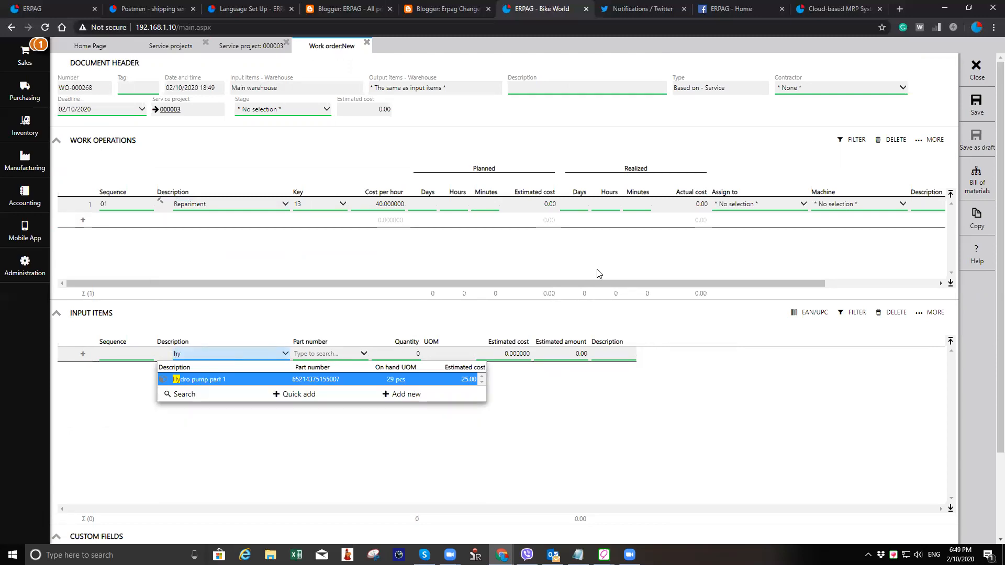
key("Return")
- Set the operation's realized hours to 1 and save the work order
left_click(641, 204)
left_click(616, 204)
type("1")
key("Tab")
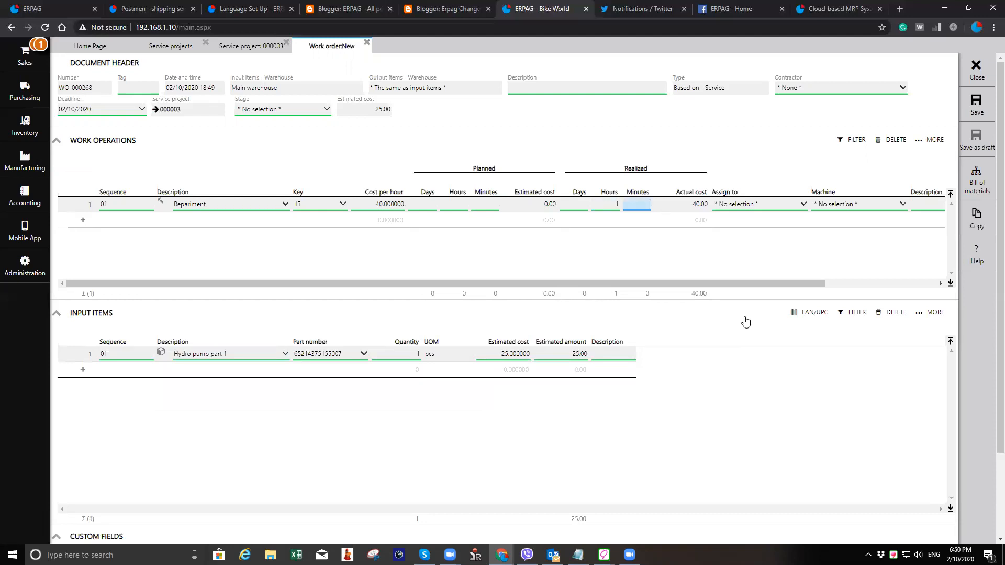
left_click(976, 111)
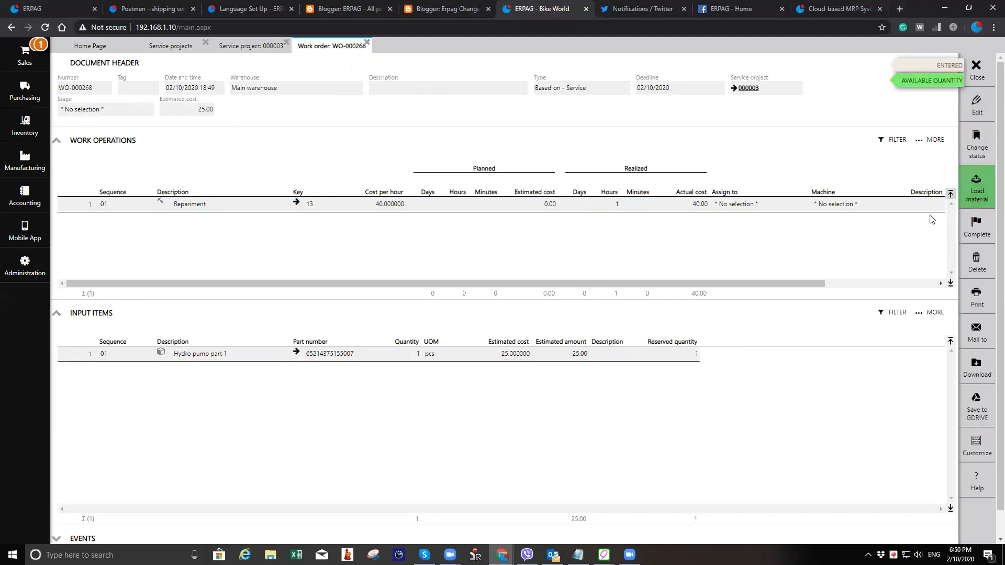
- Load the work order's material and complete the work order as it is
left_click(965, 202)
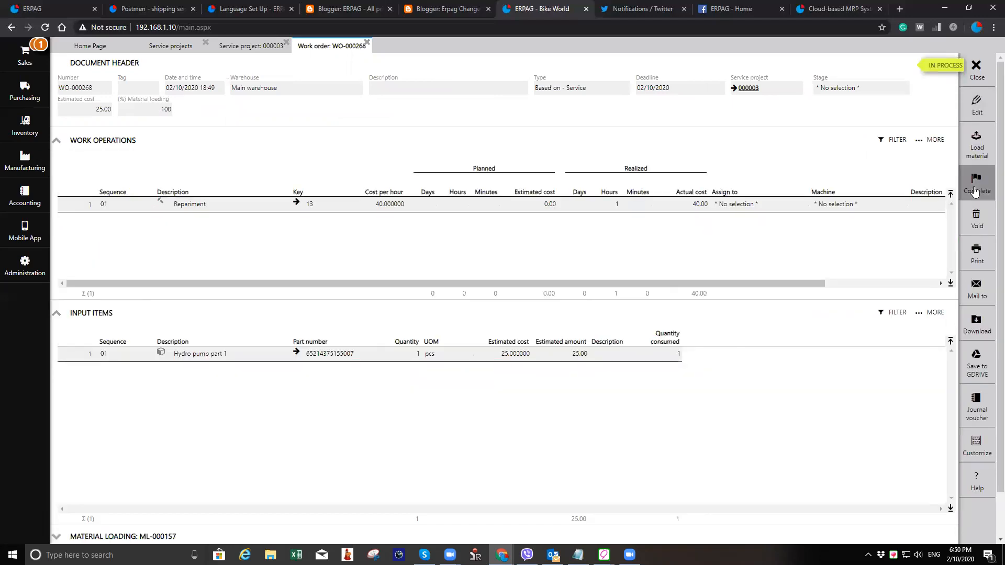
left_click(974, 192)
left_click(936, 178)
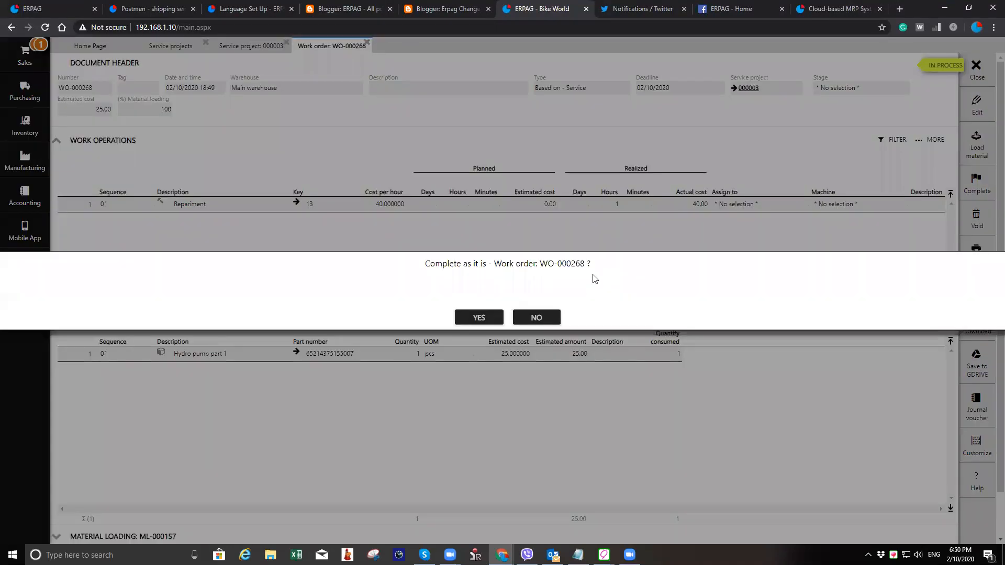
key("Return")
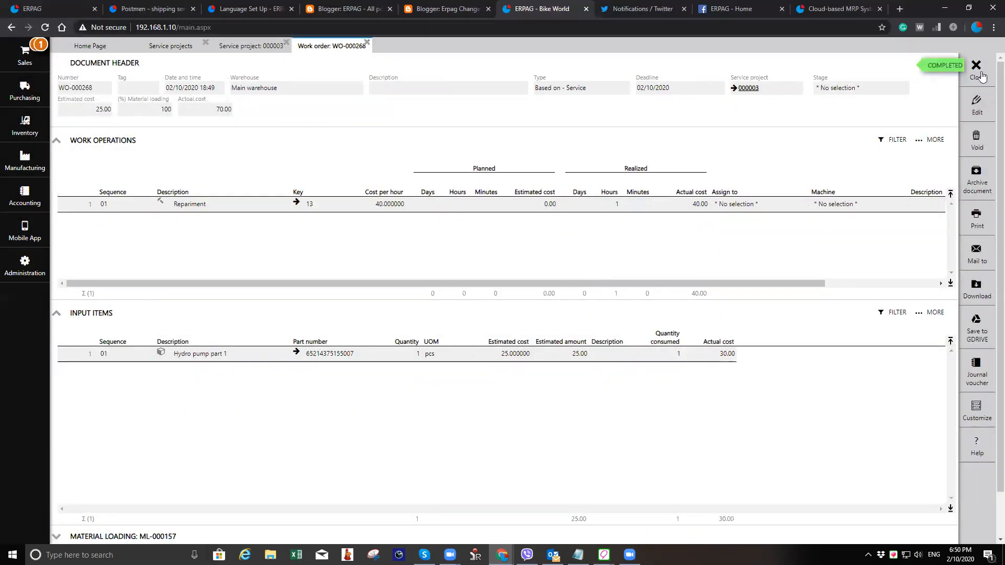
- Close the work order and generate a sales order from service project 000003
left_click(981, 77)
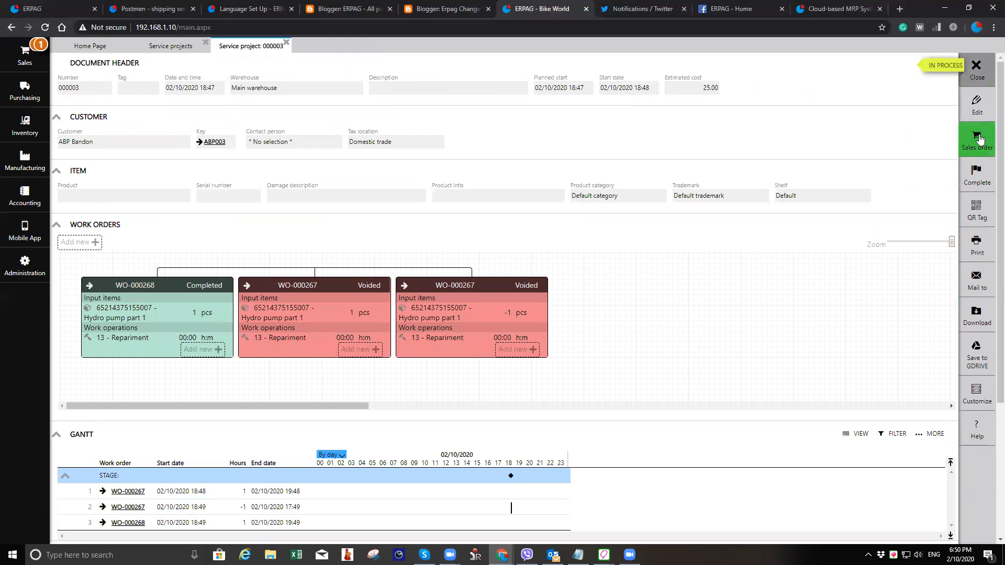
left_click(977, 139)
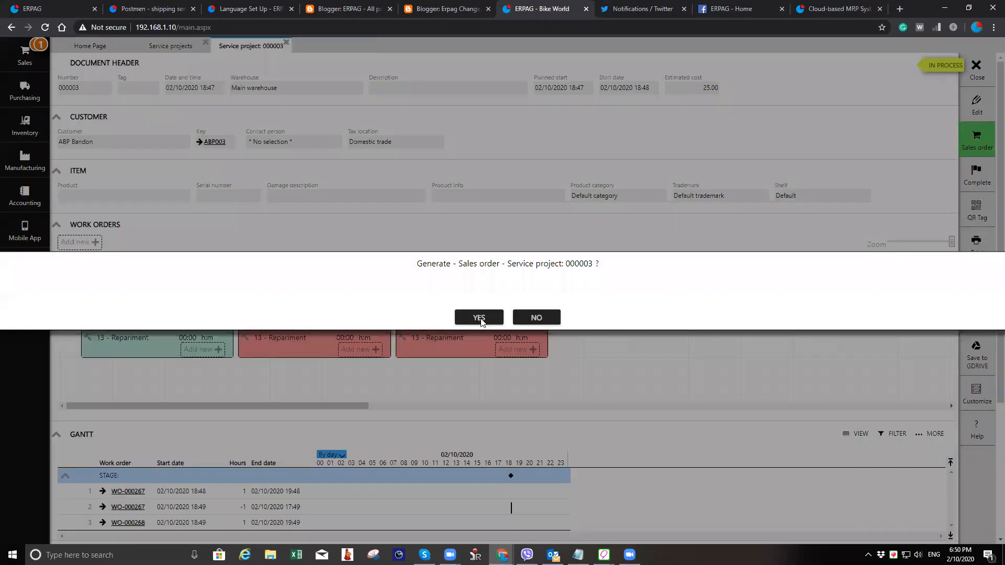
left_click(481, 318)
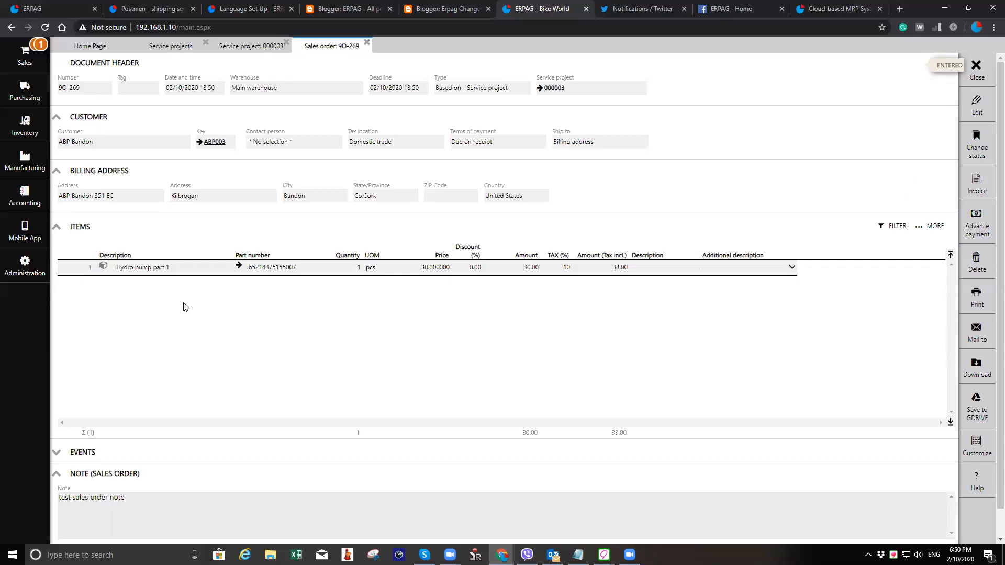
- Close the generated sales order and the service project to return to the service projects list
left_click_drag(303, 346, 644, 315)
left_click(979, 100)
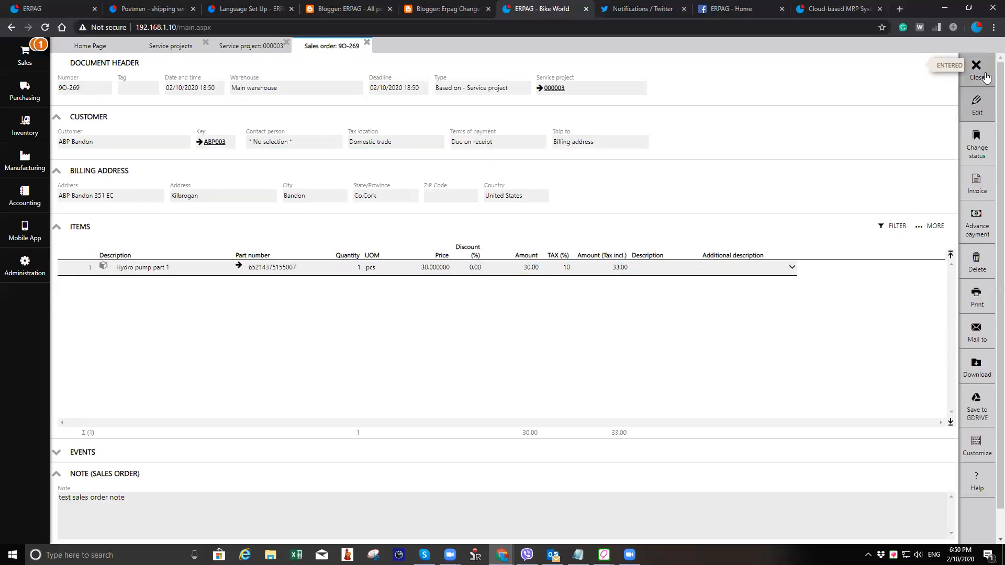
left_click(985, 78)
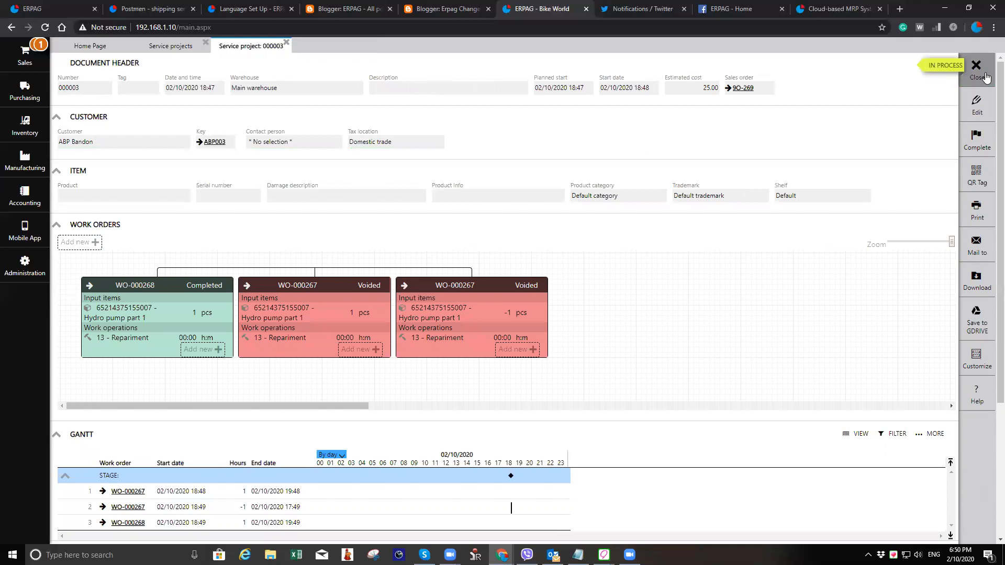
left_click(985, 78)
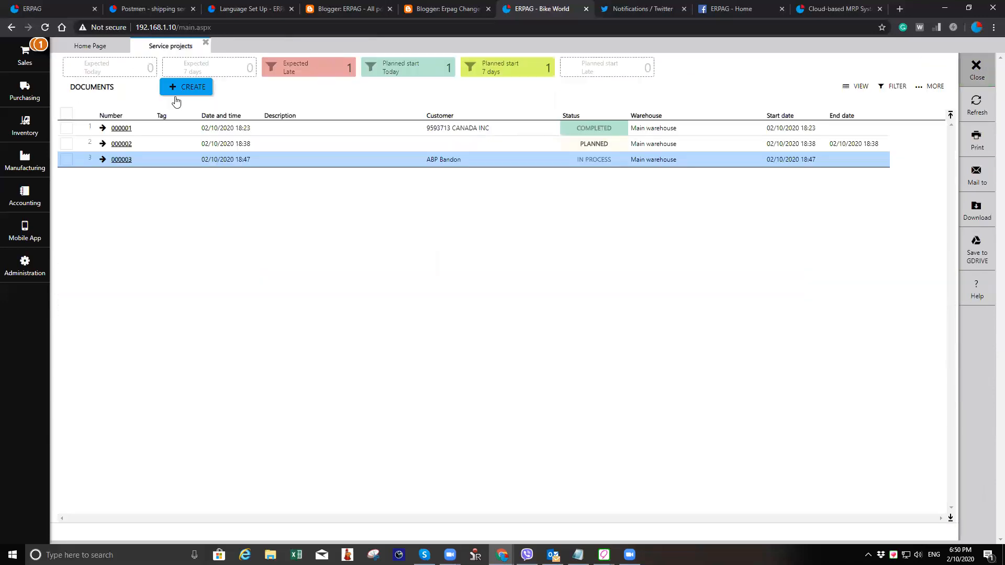
- Create a new service project for customer ABP Food Group
left_click(192, 85)
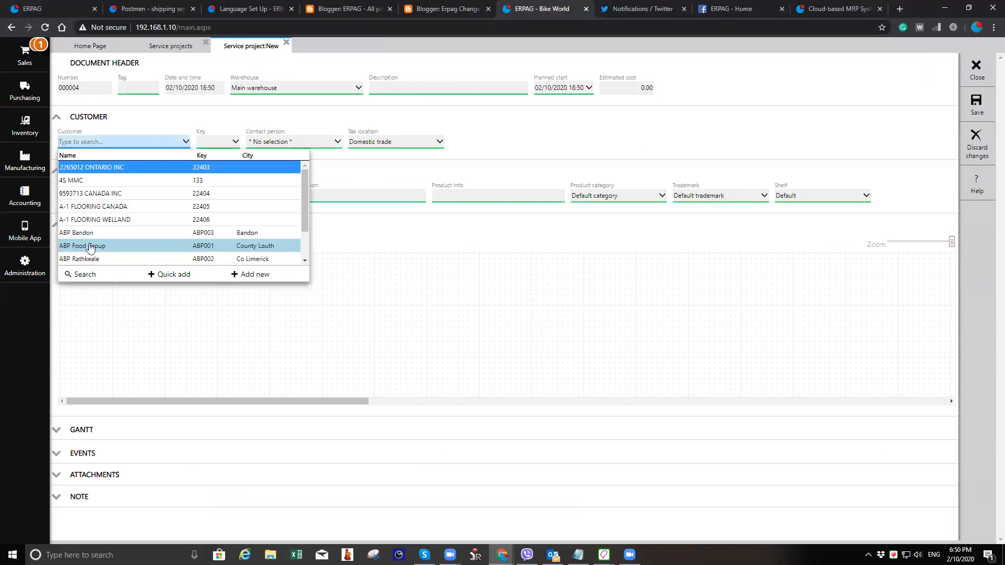
left_click(161, 246)
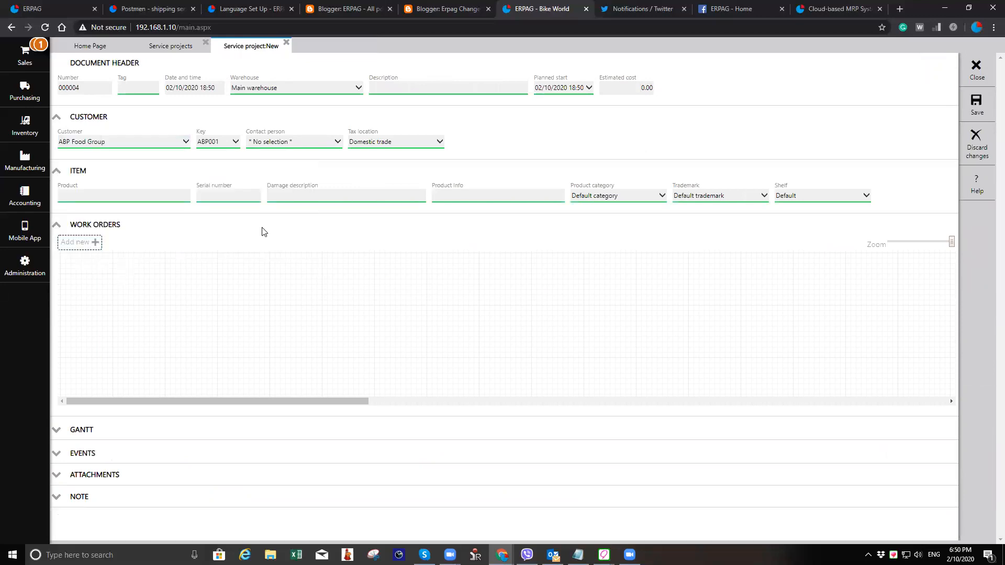
- Add the Repariment operation to the service project's new planned work order
left_click(252, 205)
type("r")
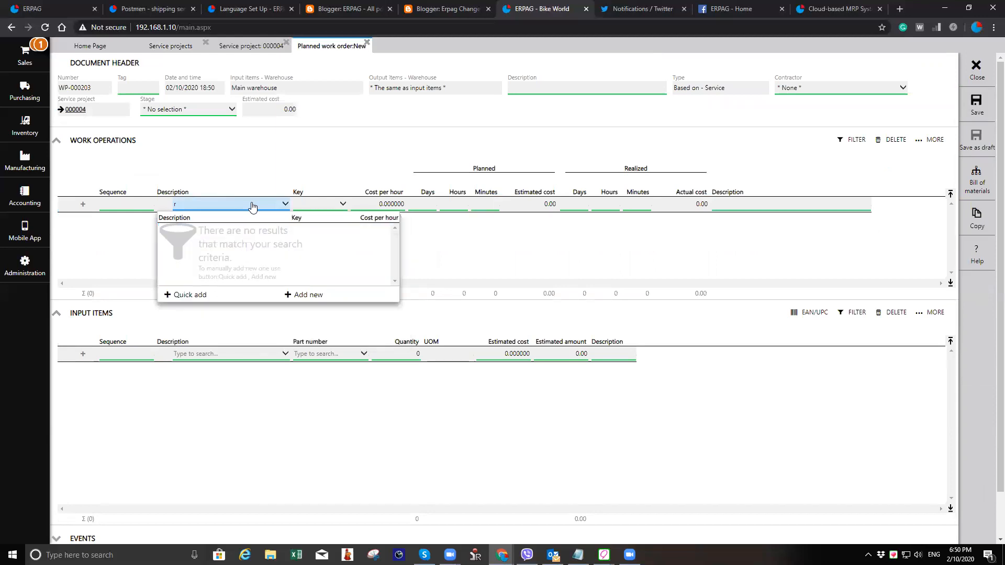
type("ep")
key("Return")
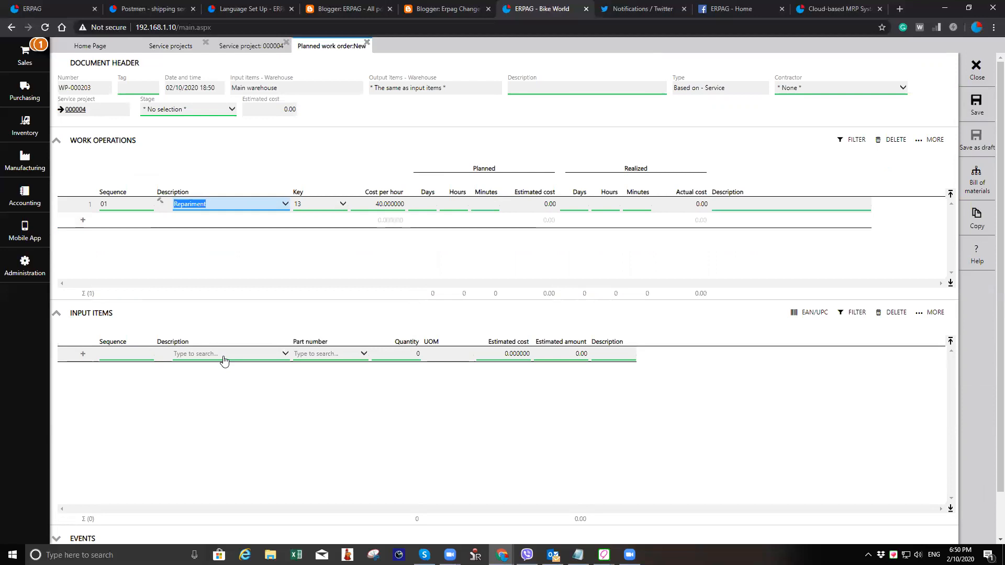
- Add Hydro pump part 1 as an input item of the planned work order
left_click(224, 355)
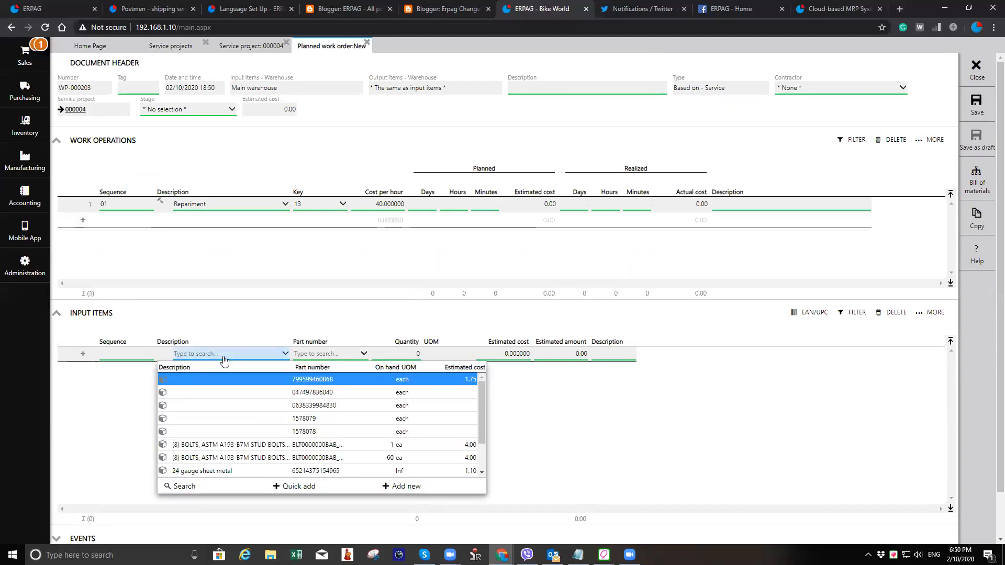
type("hy")
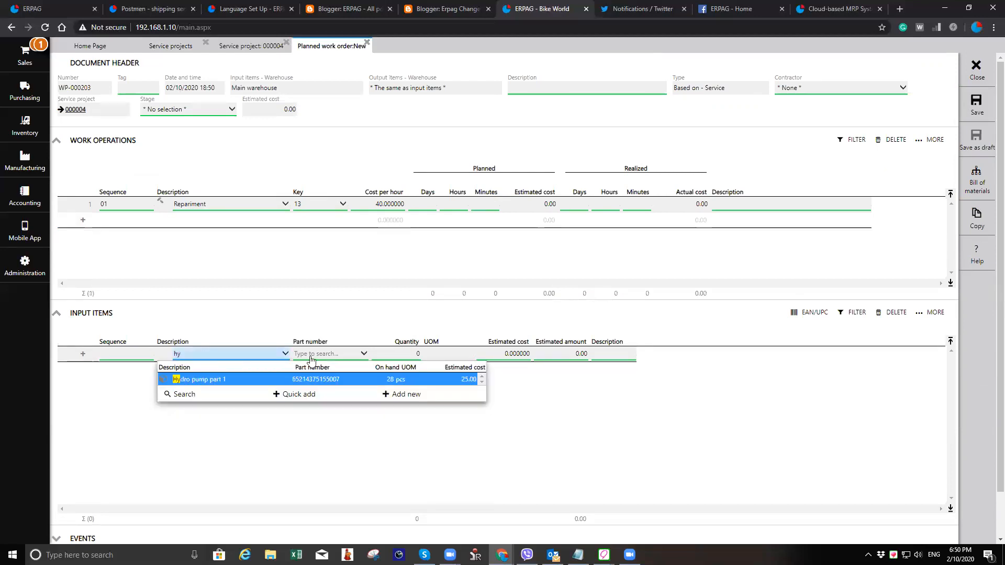
key("Return")
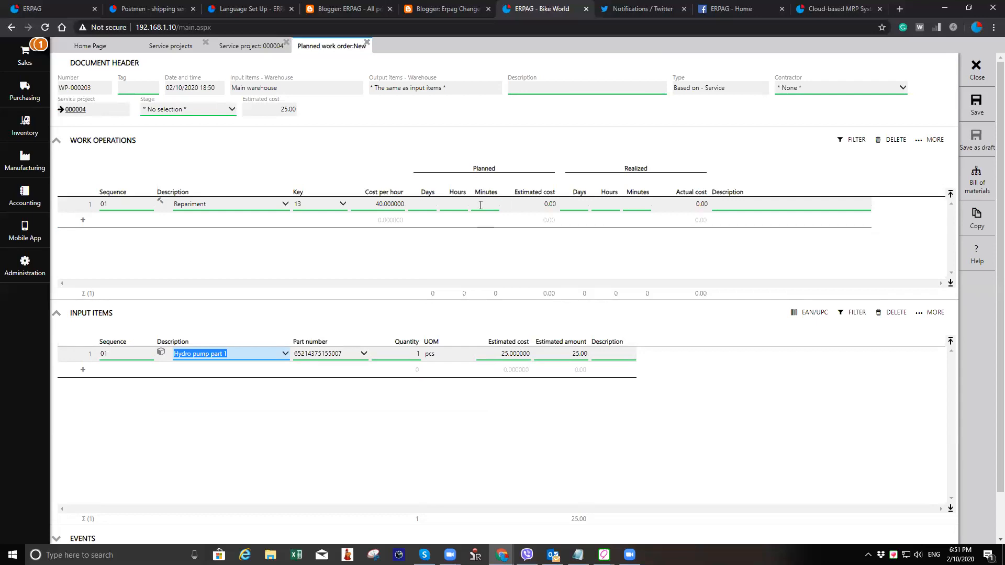
- Set the operation's planned hours and realized hours to 1 each and save the planned work order
left_click(441, 205)
type("1")
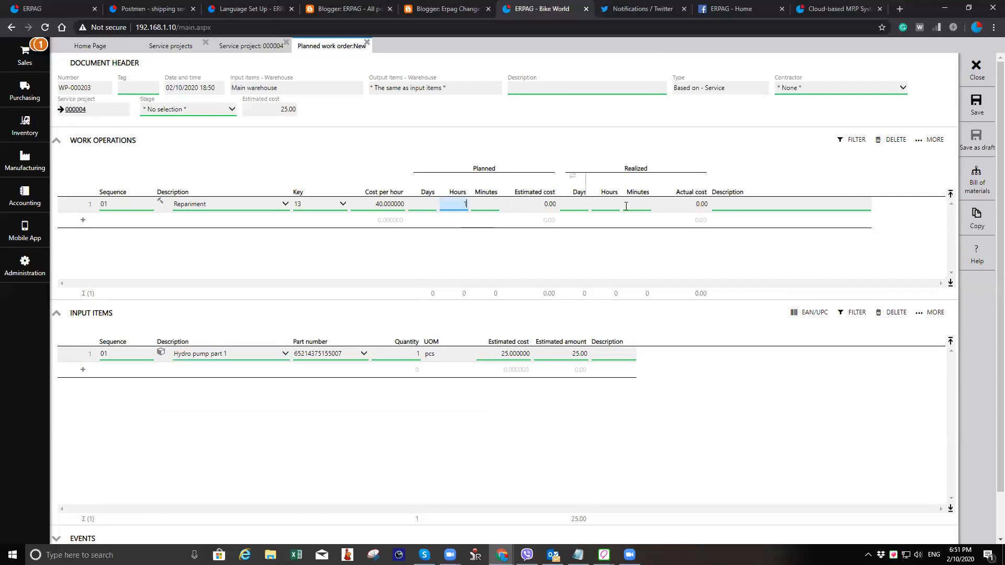
key("Tab")
key("Tab")
key("Tab")
type("1")
key("Tab")
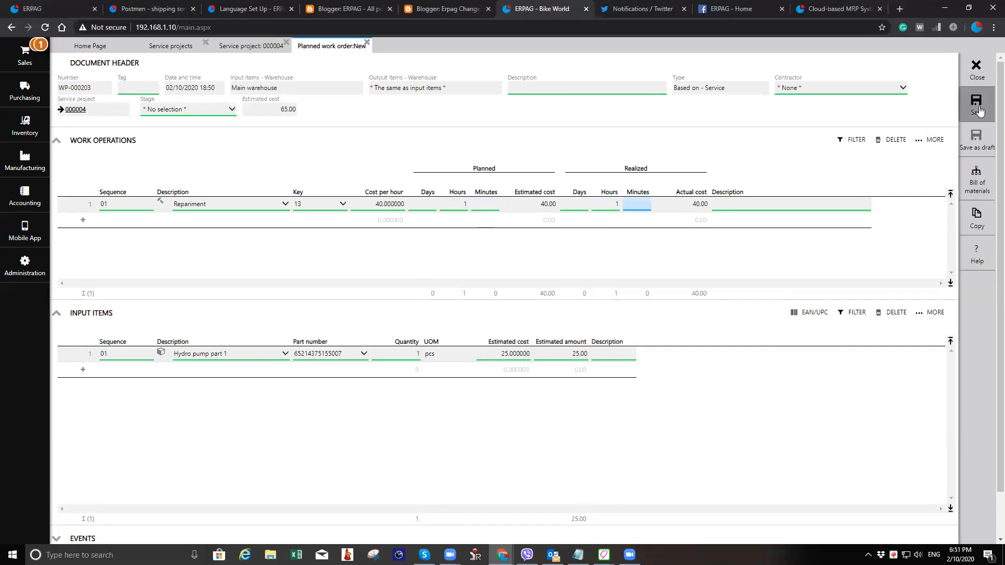
left_click(977, 106)
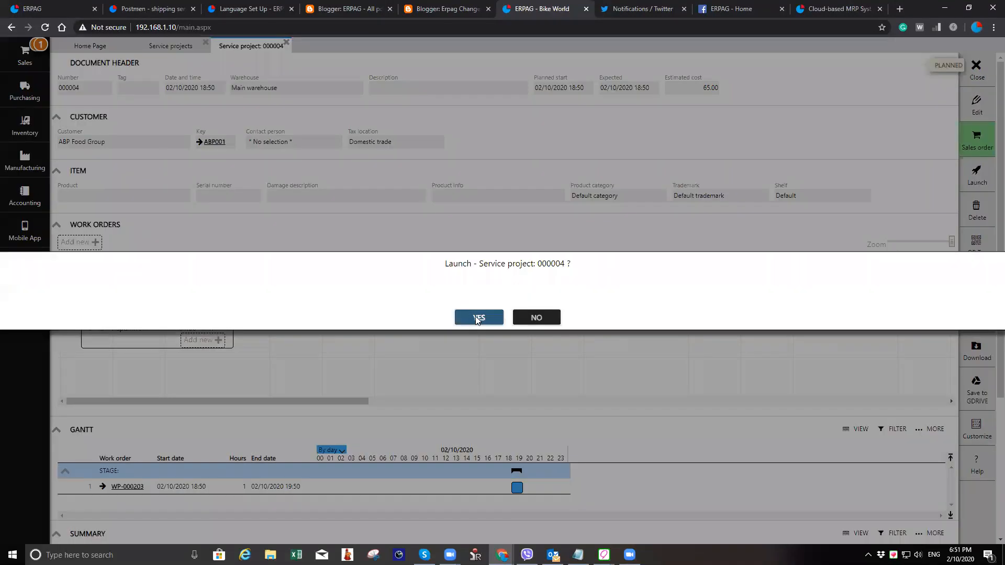
- Launch the planned work order and post its material loading
left_click(477, 318)
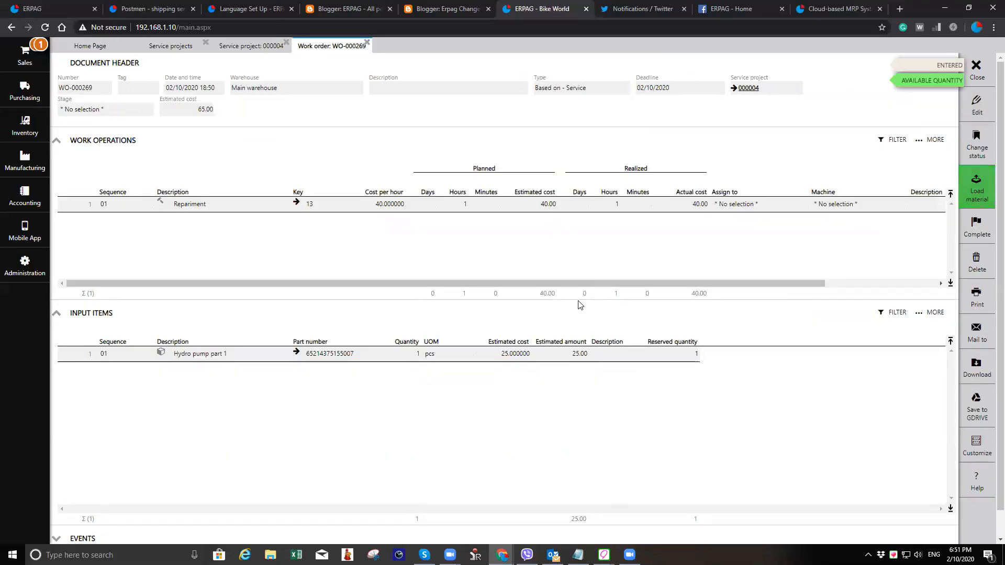
left_click(976, 183)
left_click(976, 108)
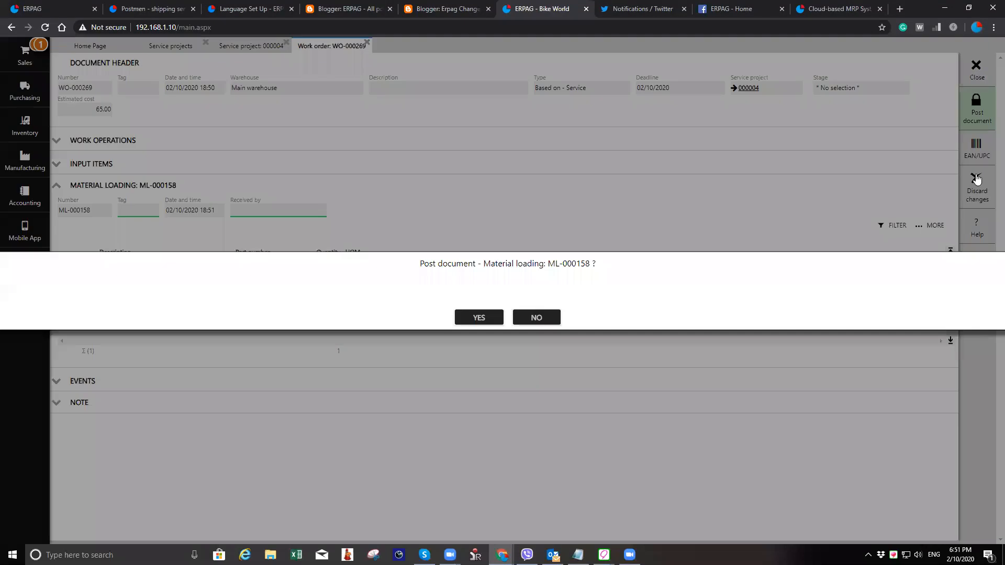
key("Return")
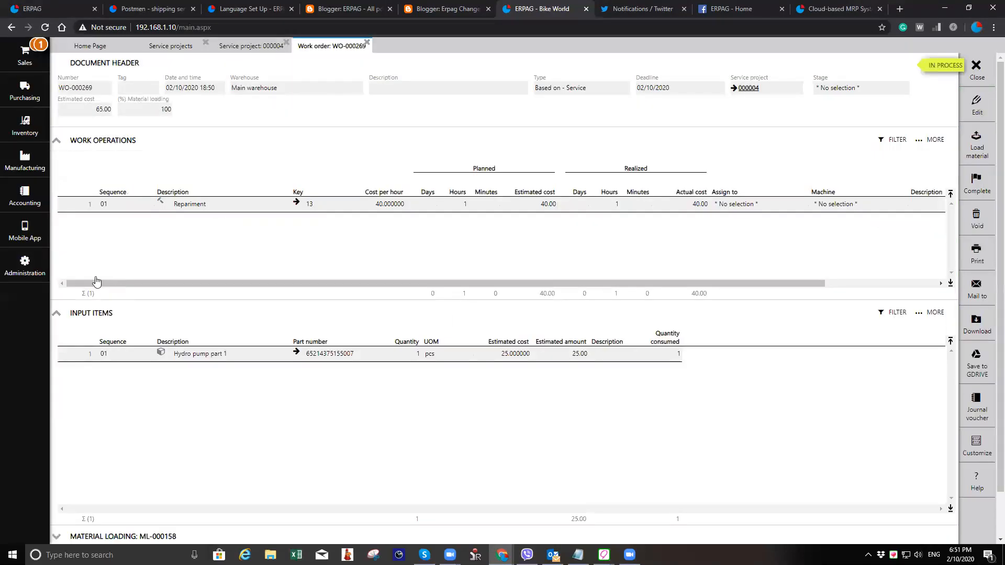
- Complete the work order as it is and close it to return to the service project
key("Escape")
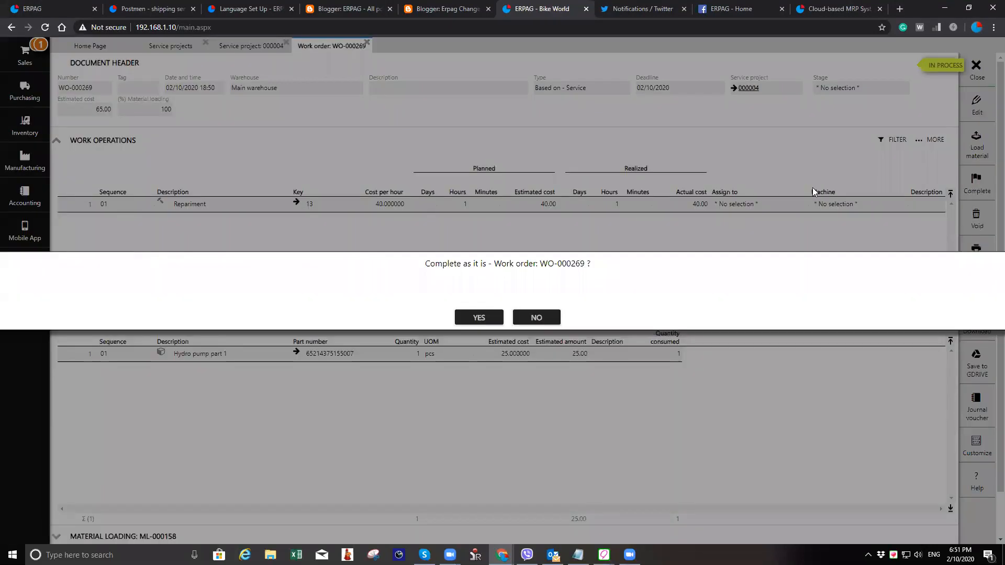
left_click(480, 318)
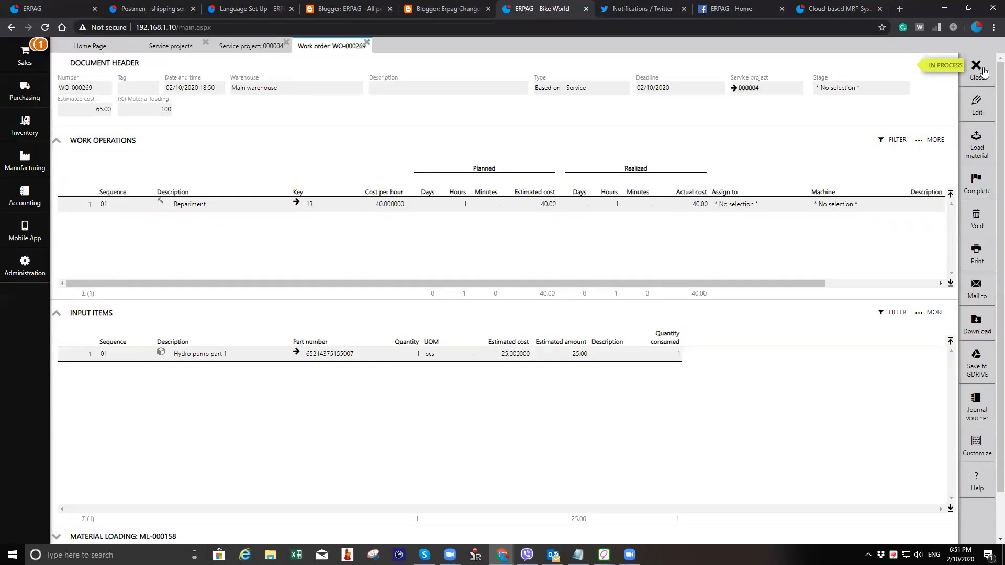
left_click(982, 72)
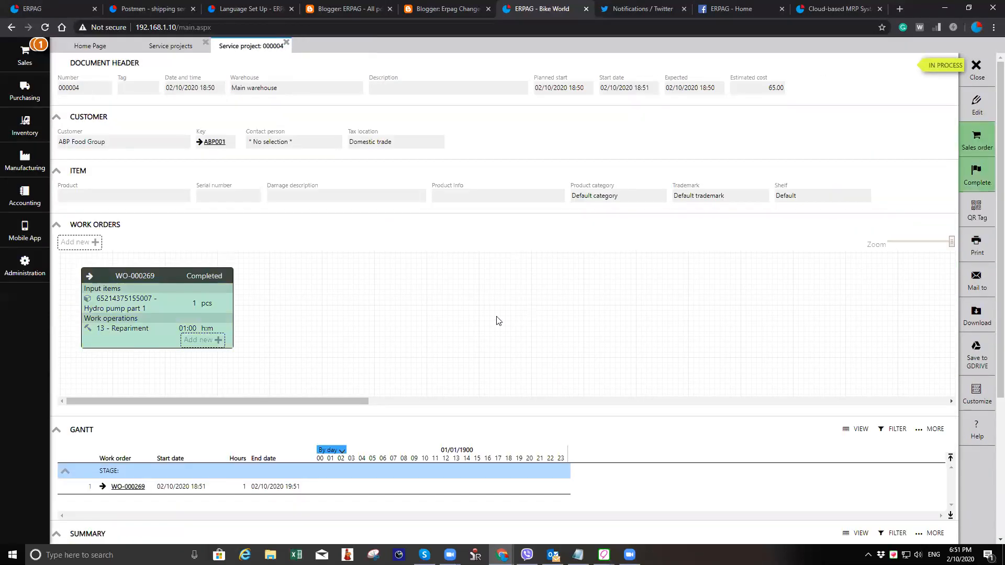
- Generate a sales order from service project 000004
left_click(978, 139)
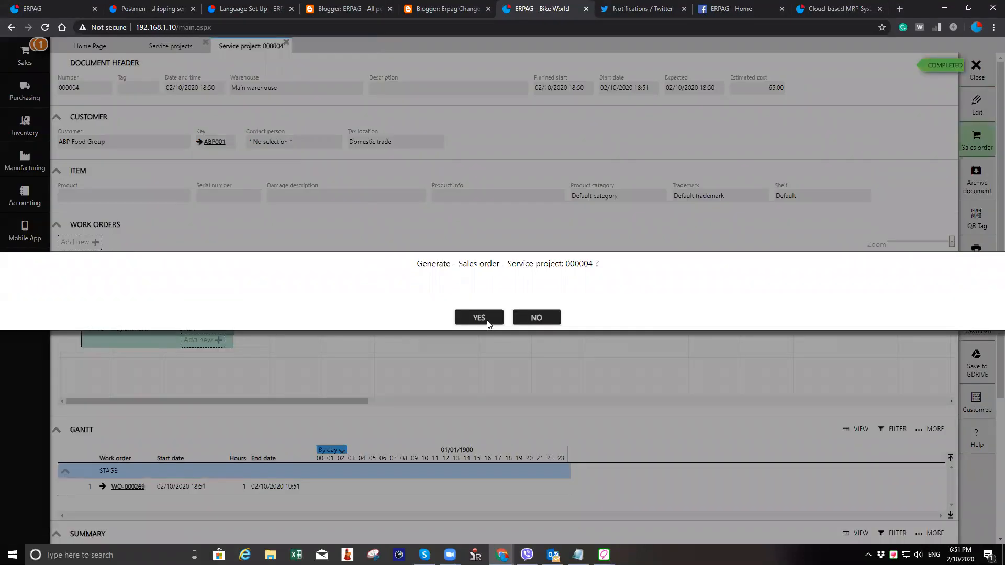
left_click(488, 324)
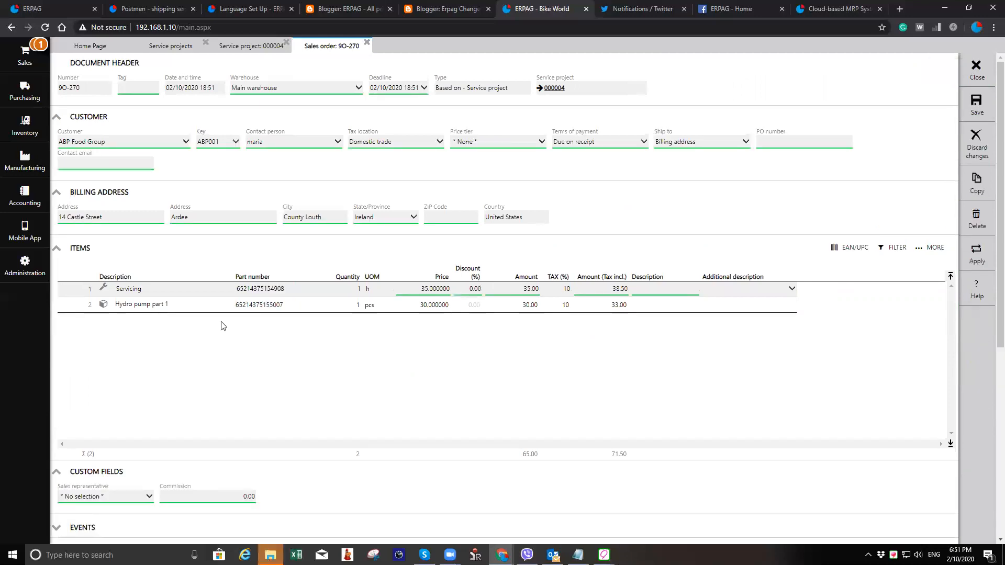
- Save sales order 9O-270 generated from the service project
left_click(721, 309)
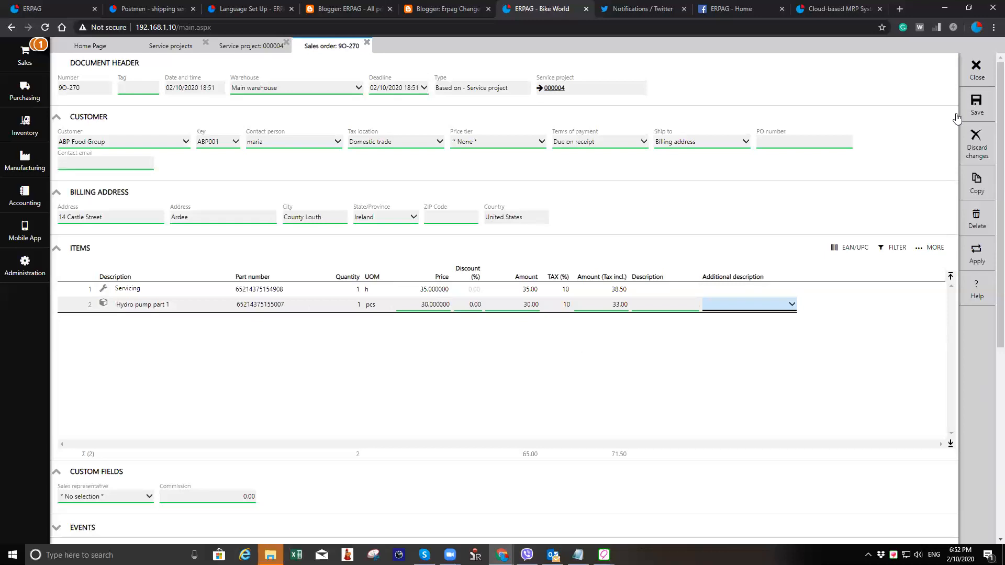
left_click(975, 112)
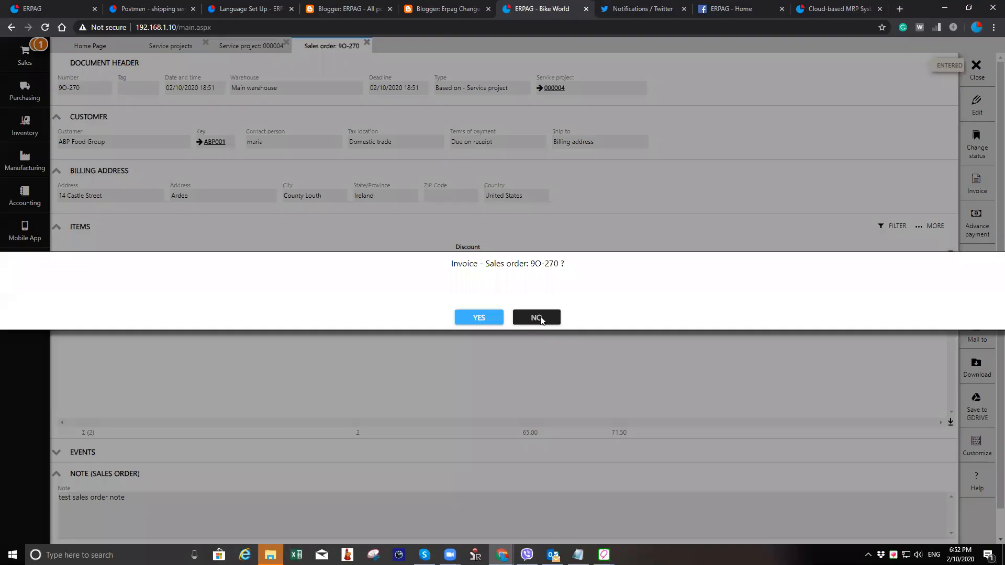
- Invoice sales order 9O-270 and record its payment
left_click(541, 320)
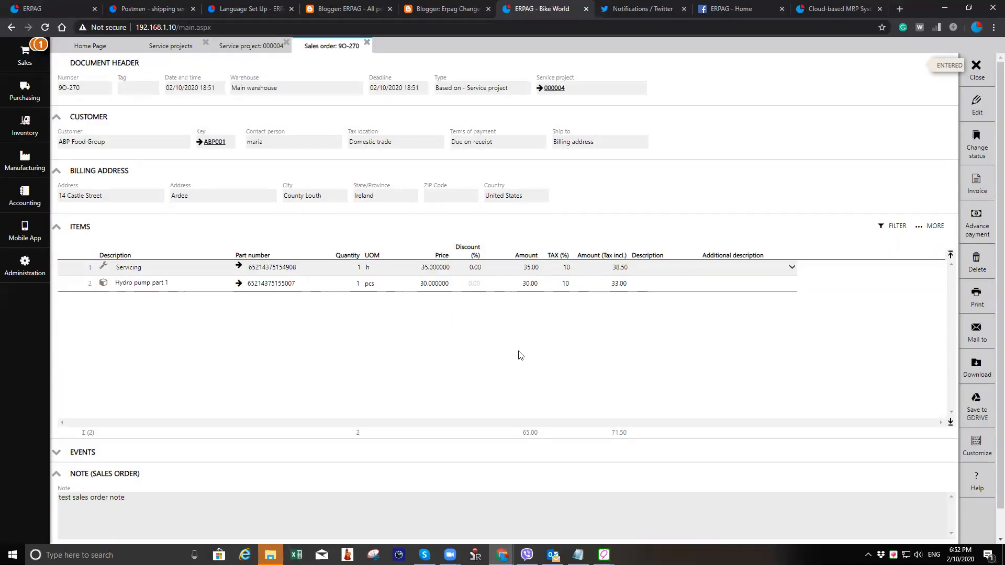
left_click(982, 184)
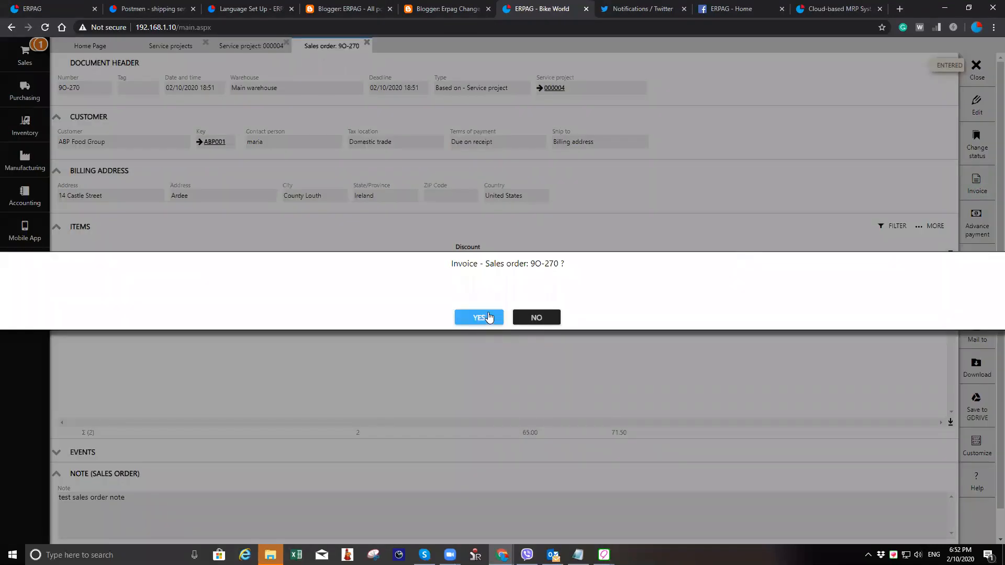
left_click(480, 318)
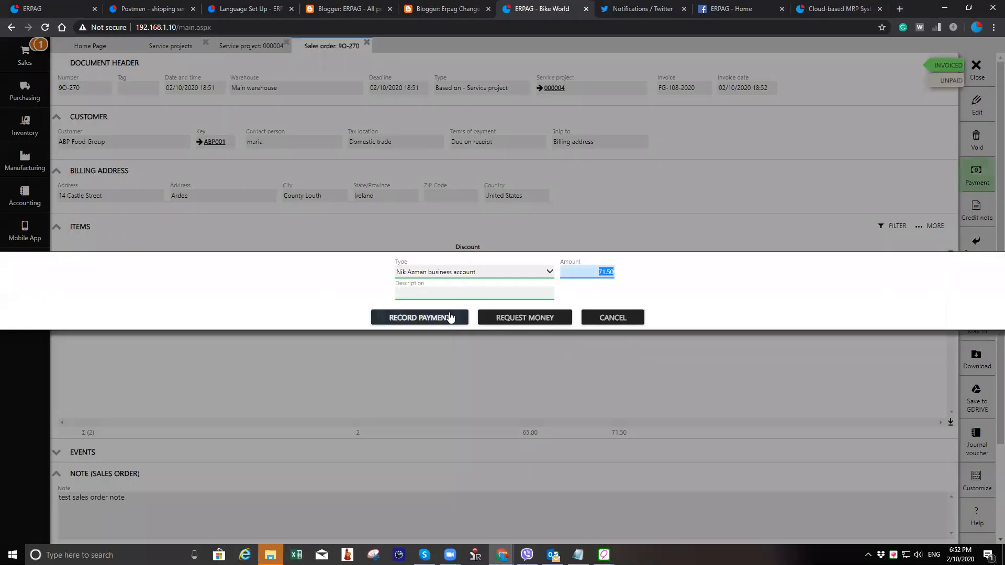
left_click(449, 316)
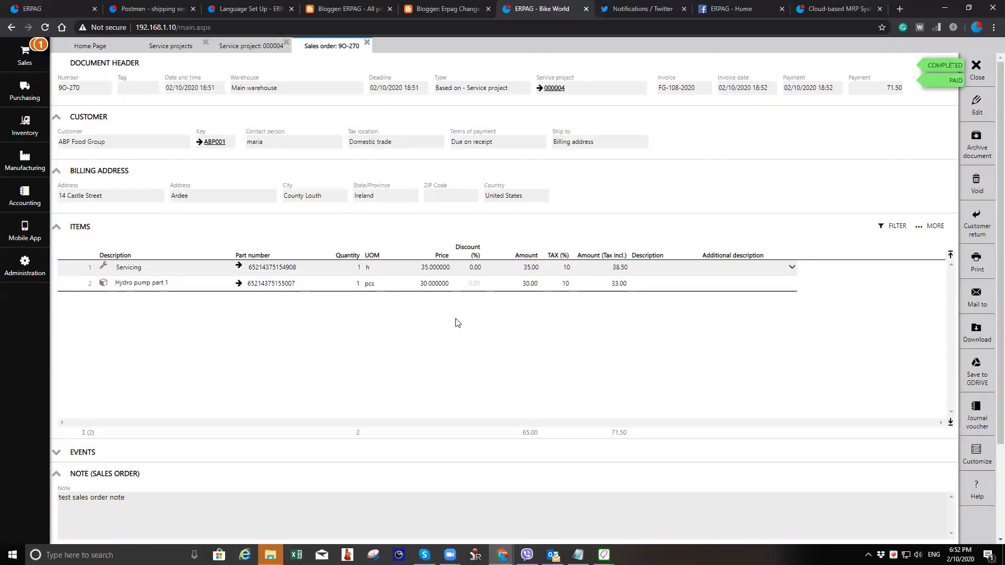
- Open the Hydro pump part 1 product and review its stock card movements, then return to the sales order
left_click(238, 283)
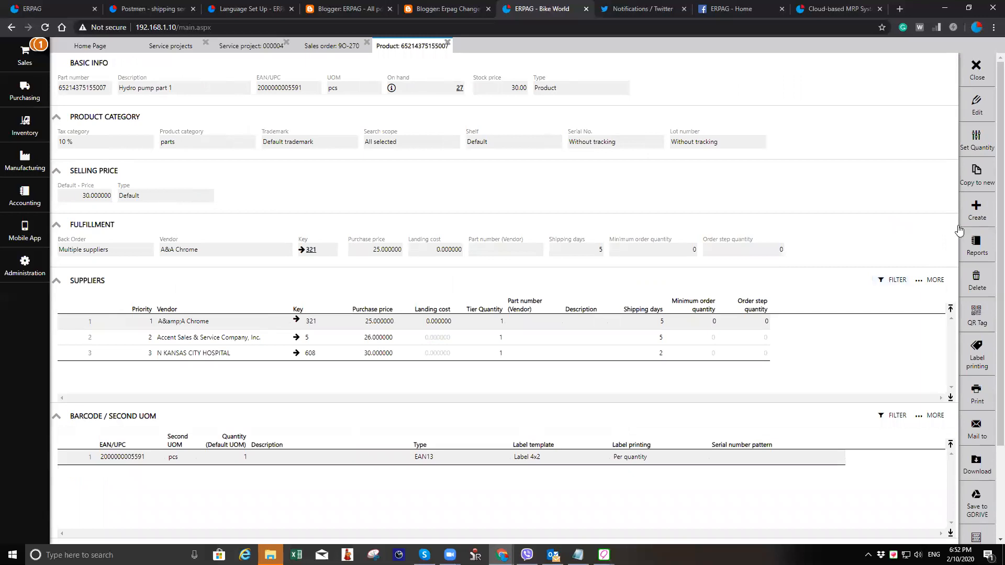
left_click(975, 244)
left_click(945, 239)
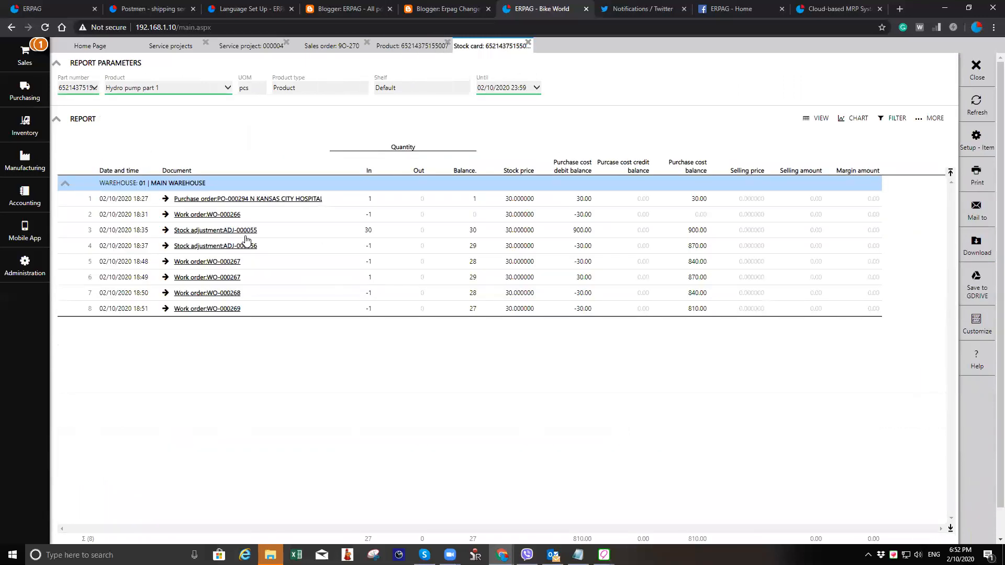
left_click(350, 309)
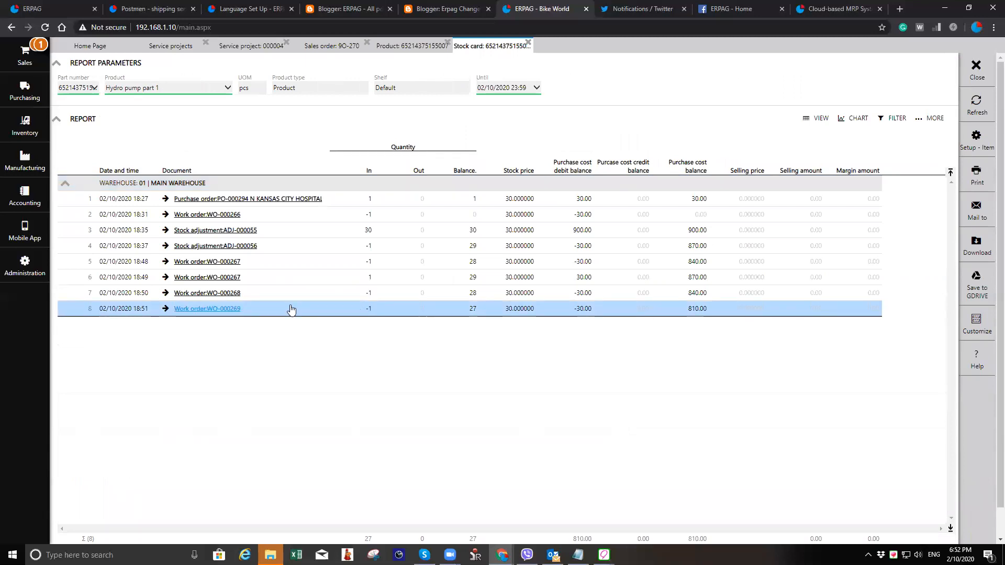
left_click(409, 47)
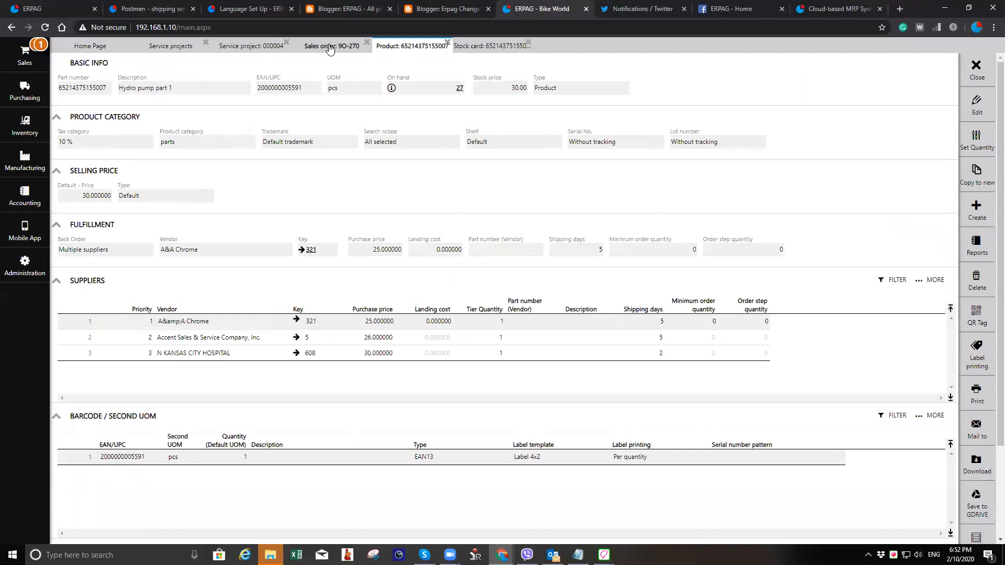
left_click(331, 46)
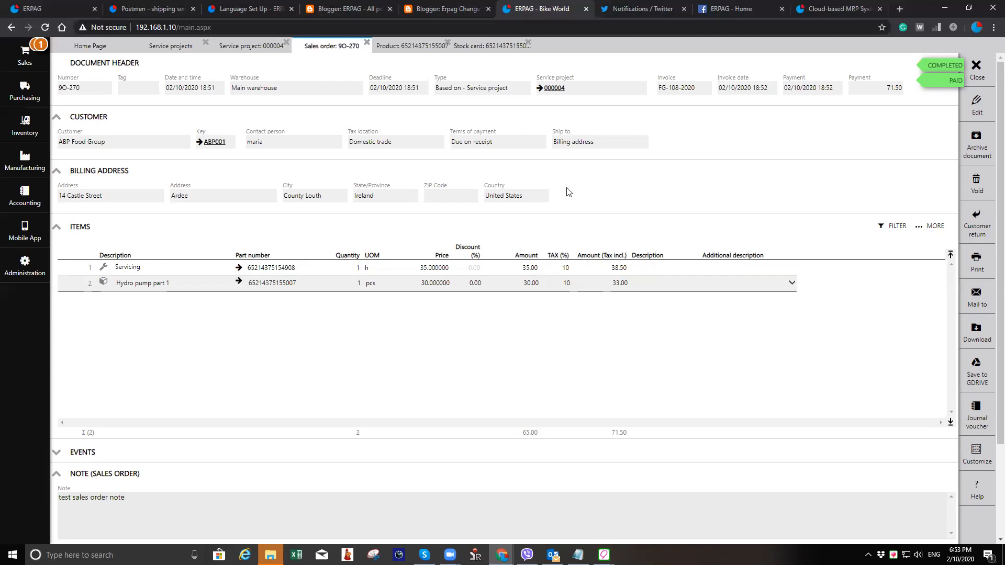
- Open the Uhpholstery work operation and set its type to With Invoice details
left_click(32, 166)
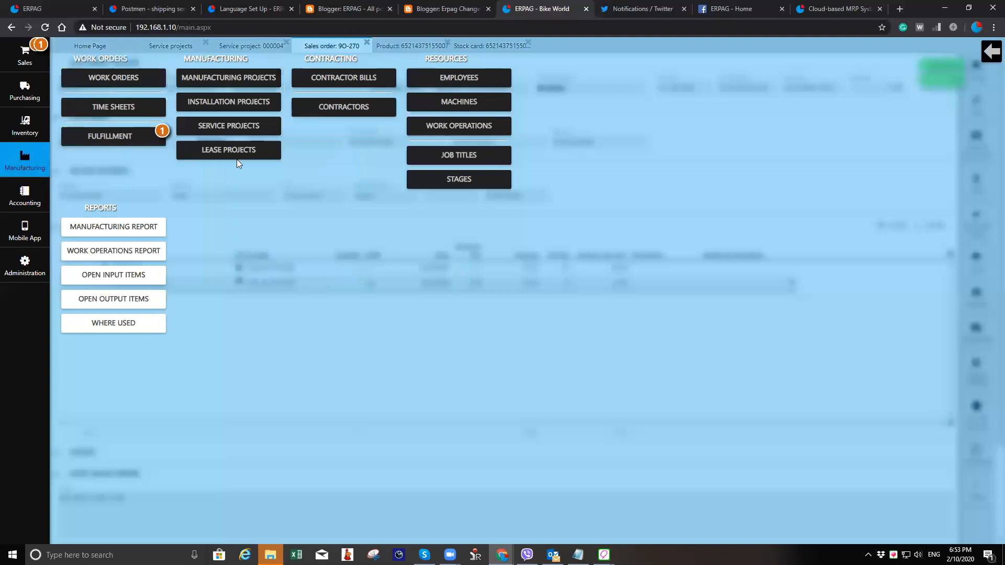
left_click(481, 127)
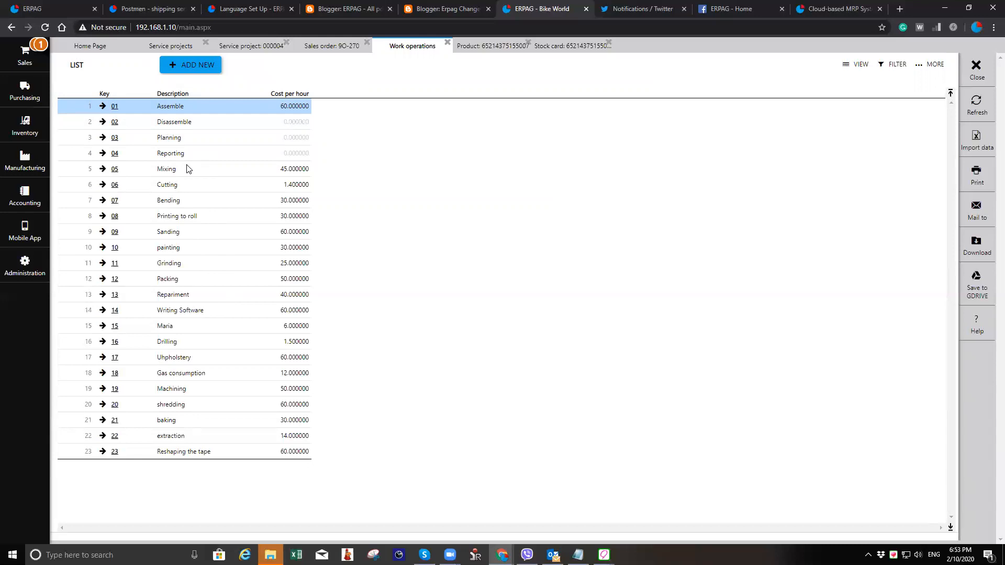
left_click(192, 359)
left_click(115, 361)
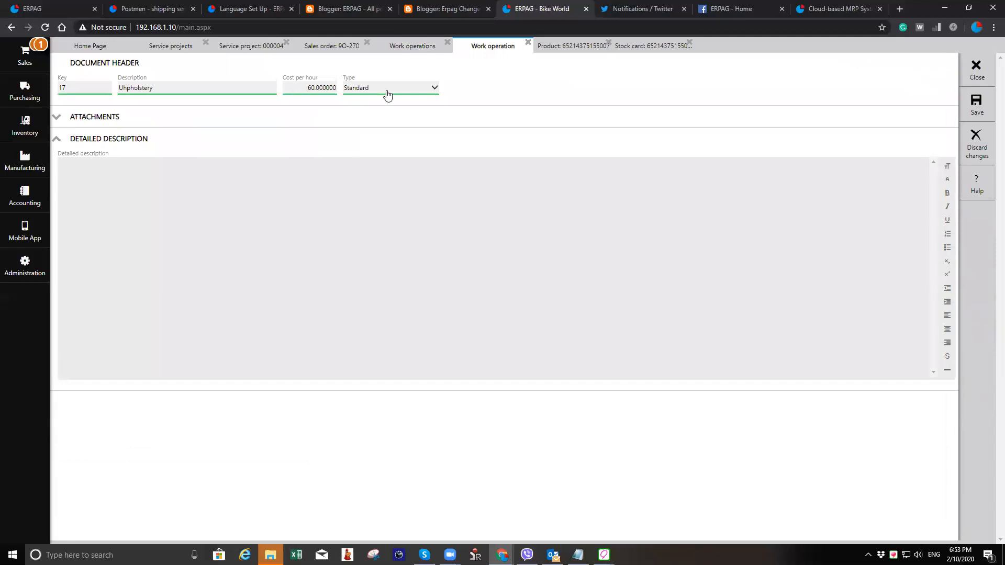
left_click(386, 89)
left_click(385, 121)
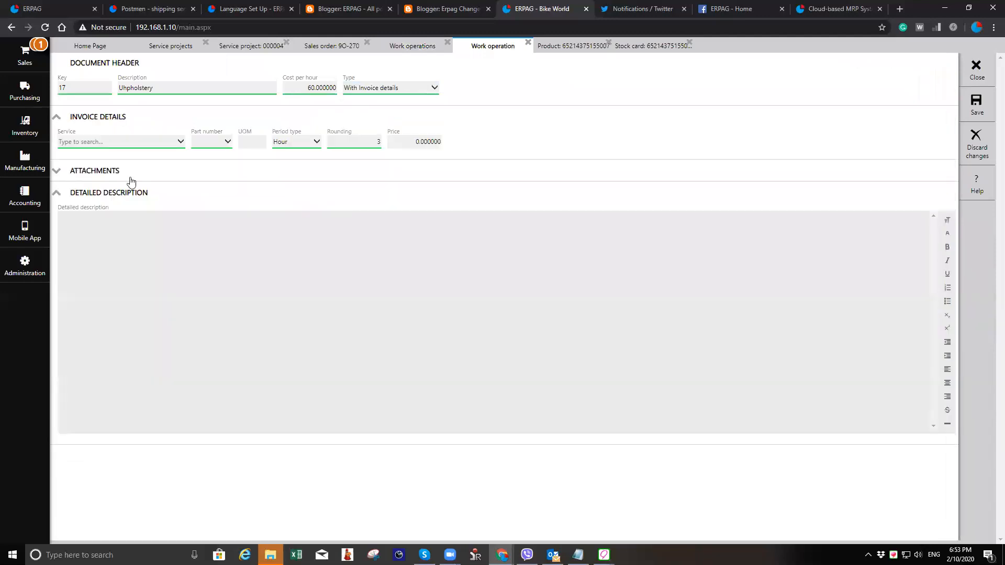
- Select Servicing as the work operation's invoiced service and save it
left_click(149, 142)
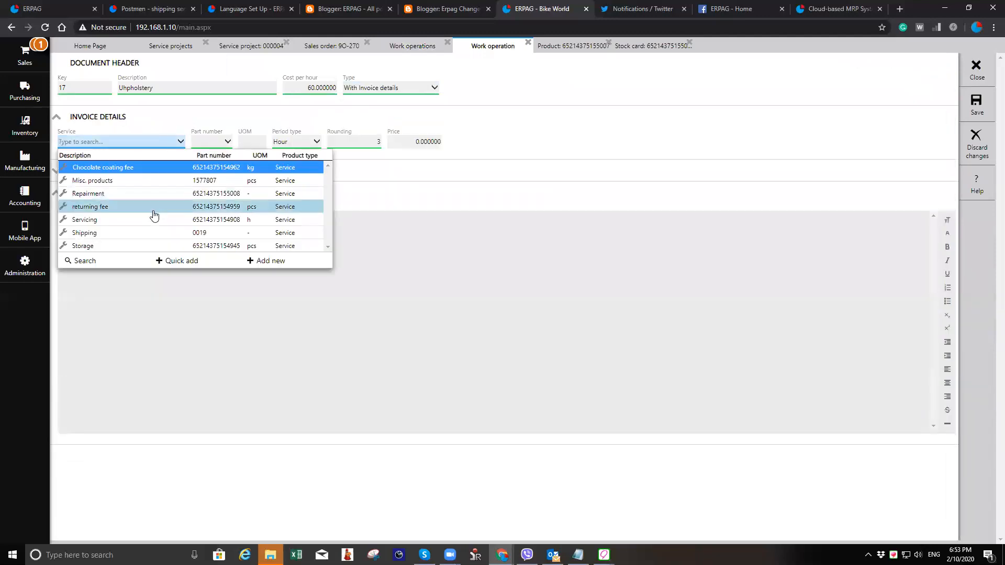
left_click(155, 220)
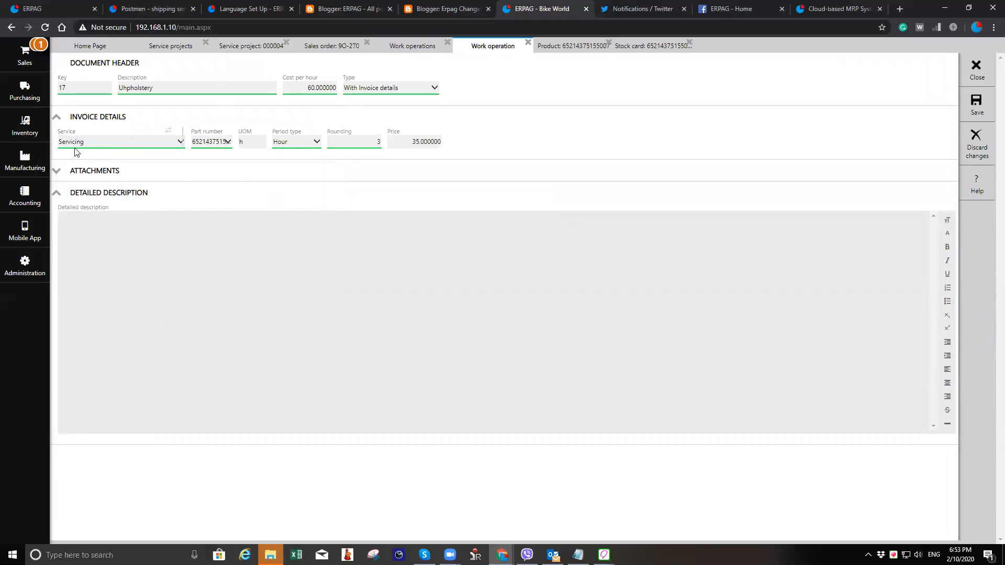
left_click(976, 105)
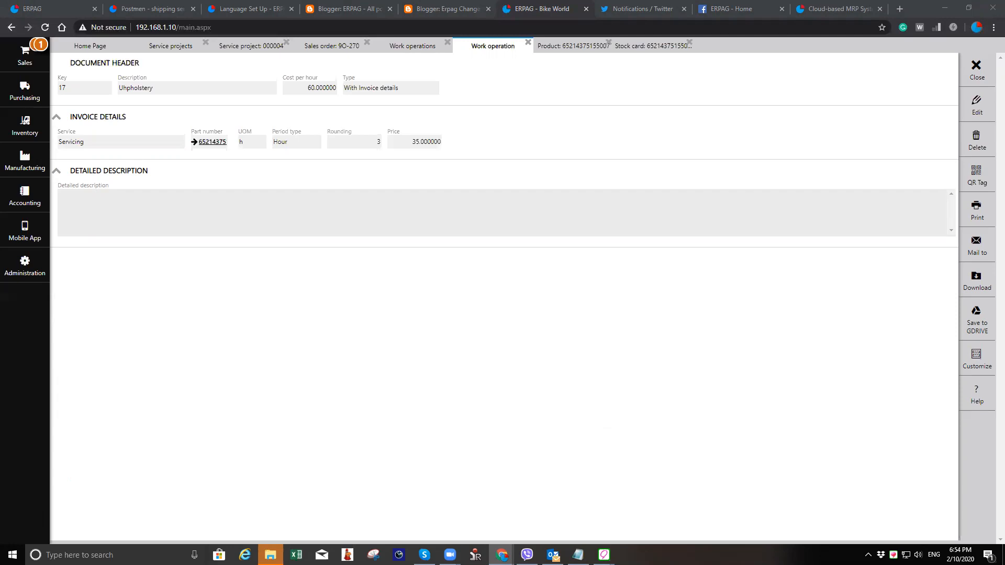
- Close the work operation, service project, product and stock card documents to return to the home page
left_click(834, 397)
left_click(975, 67)
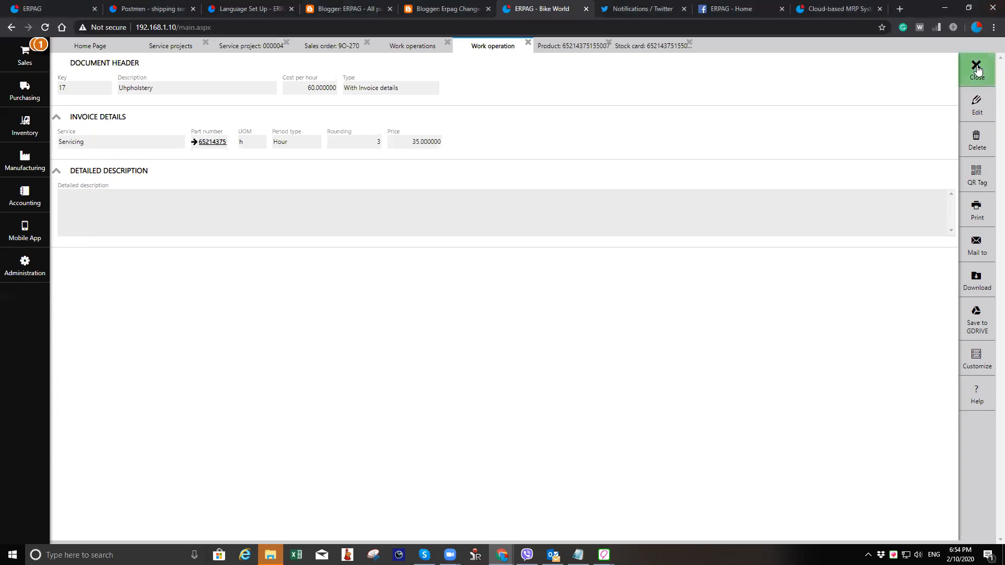
left_click(976, 67)
left_click(976, 67)
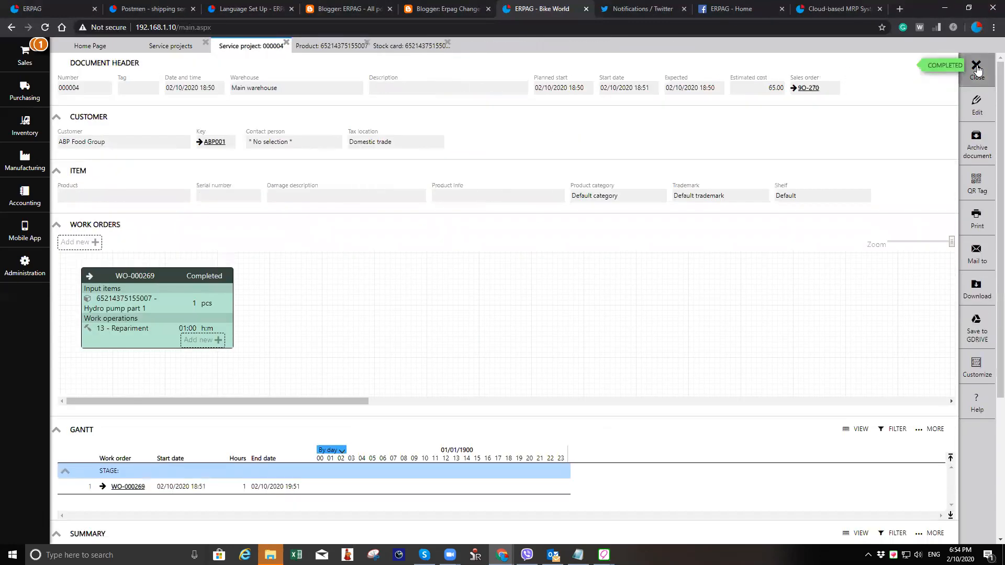
left_click(975, 68)
left_click(976, 68)
left_click(194, 46)
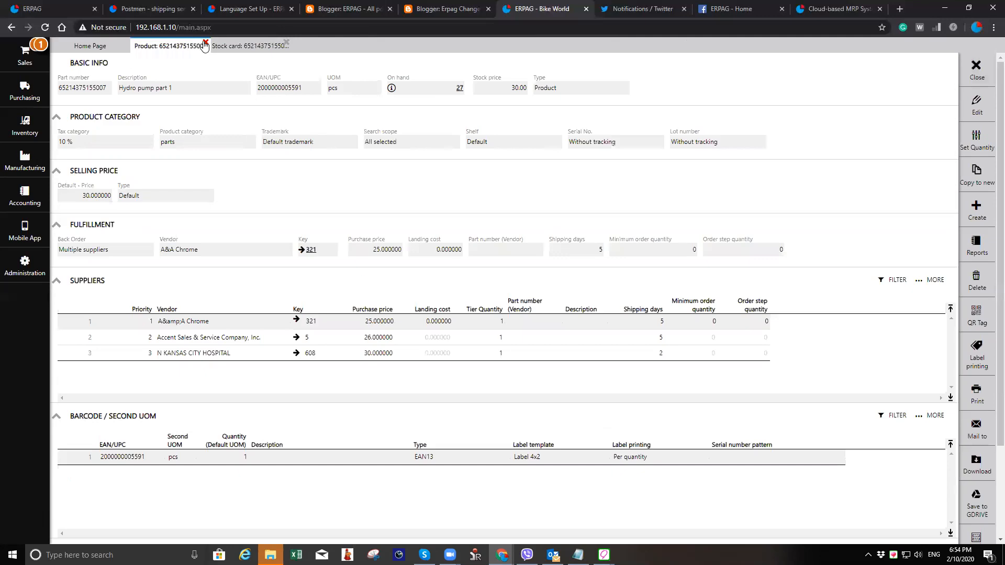
left_click(205, 44)
left_click(204, 44)
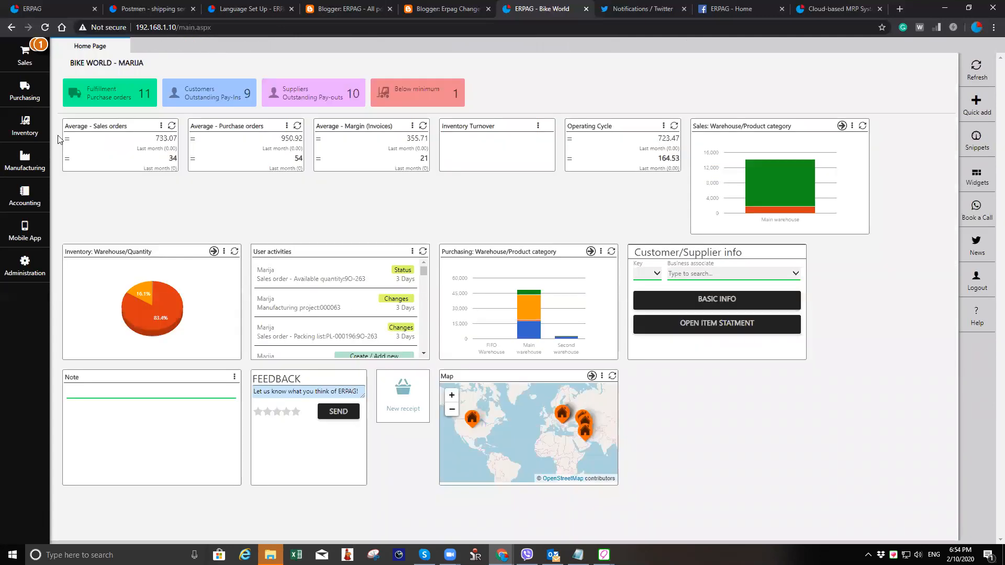
- Create a new quotation for customer ABP Food Group
left_click(27, 57)
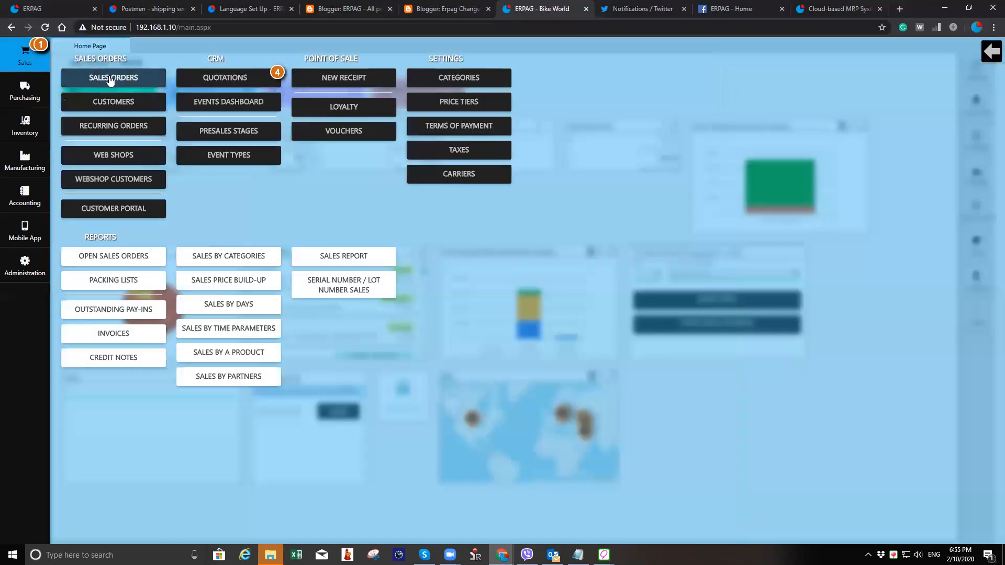
left_click(212, 78)
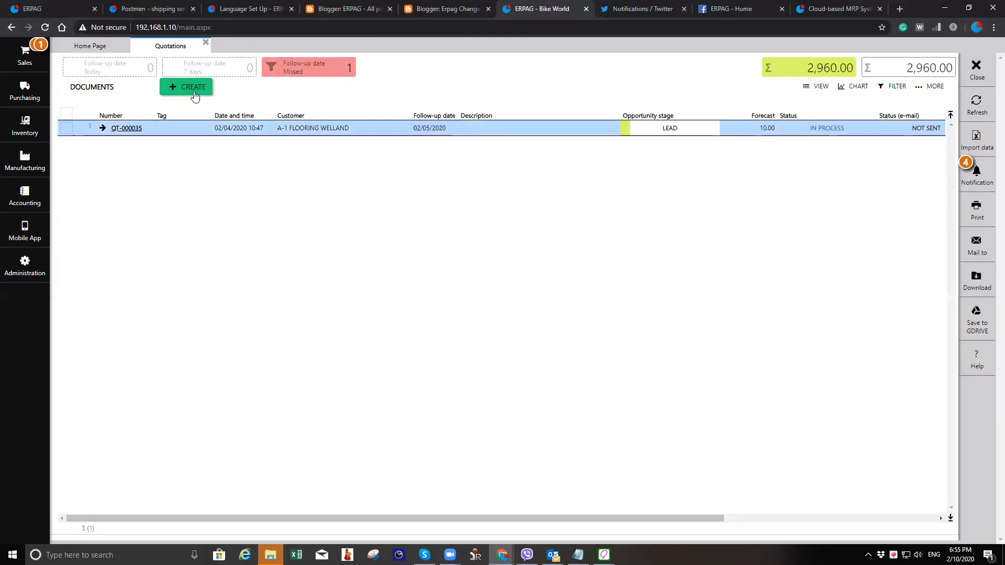
left_click(194, 90)
left_click(156, 143)
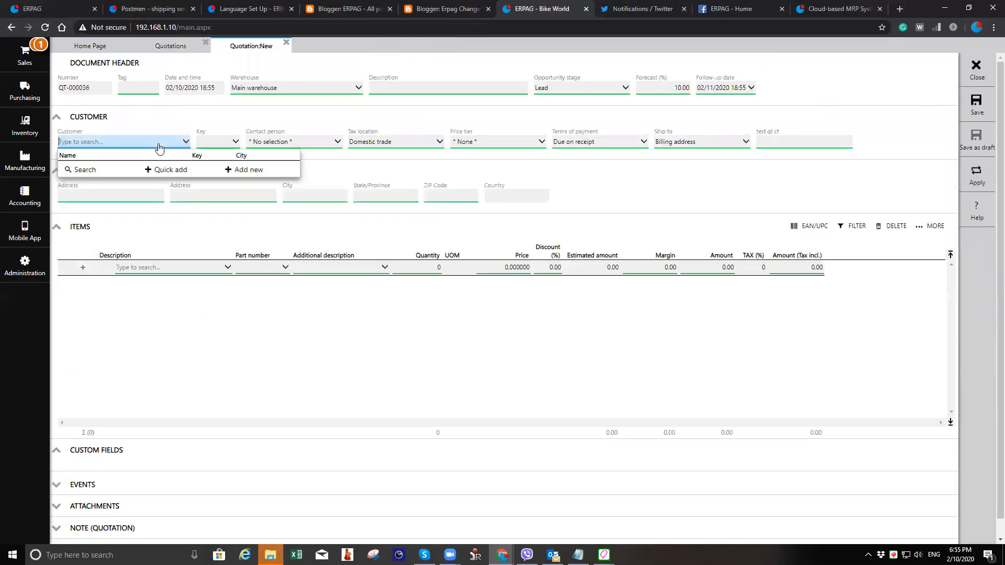
left_click(208, 246)
- Add the Repairment service as a quotation item, save the quotation and close it
left_click(193, 269)
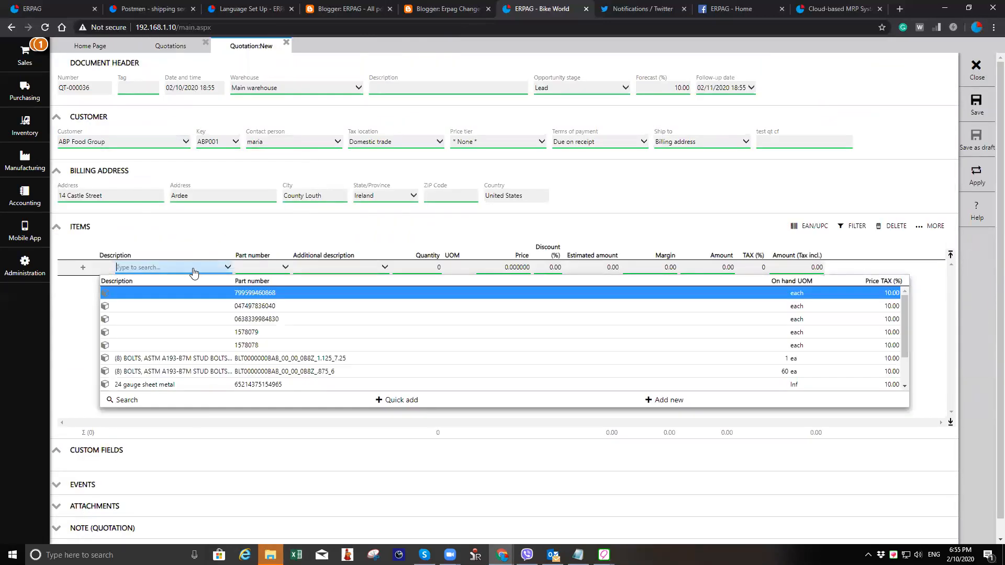
type("ss")
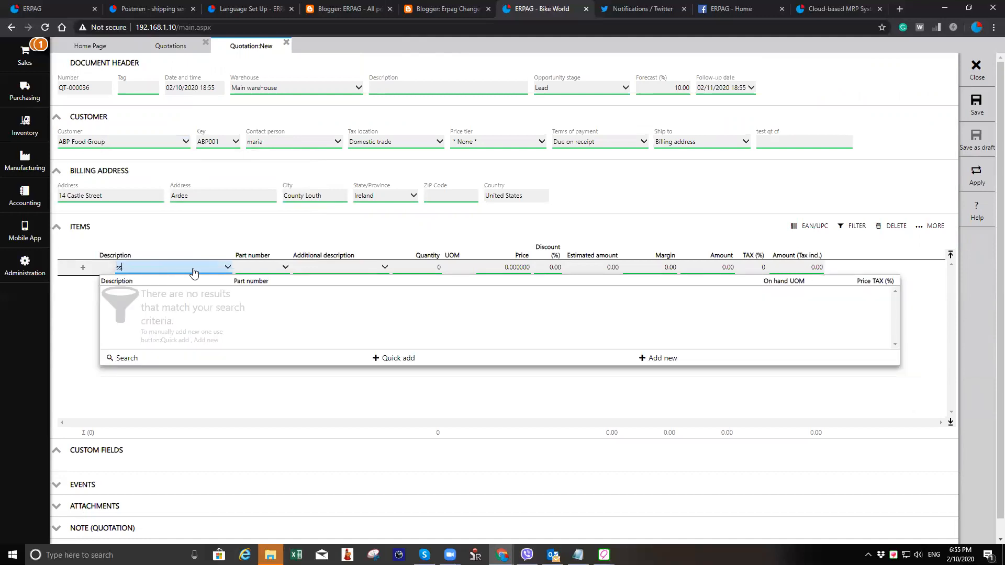
type("e")
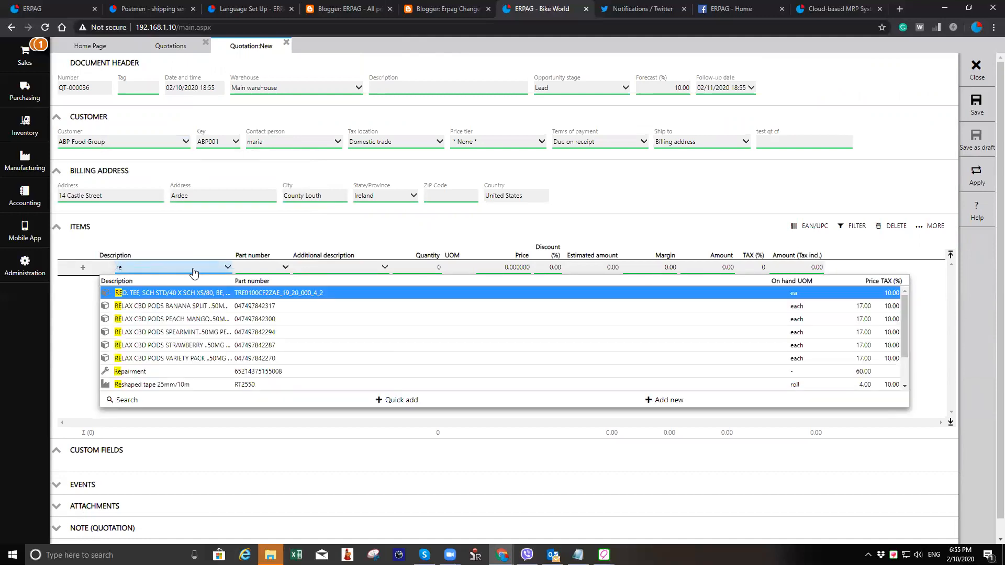
key("Down")
key("Down")
key("Down")
key("Down")
key("Down")
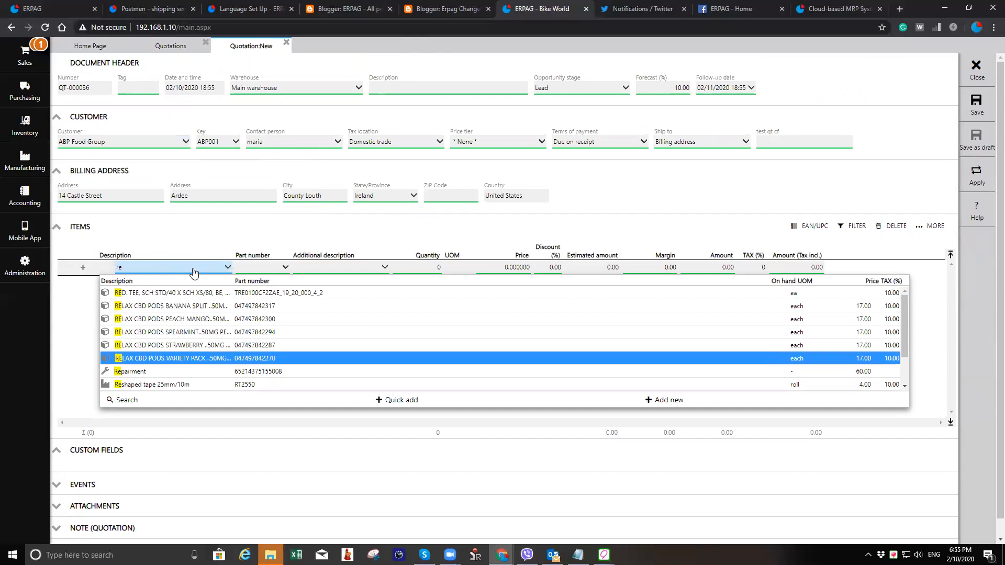
key("Down")
key("Return")
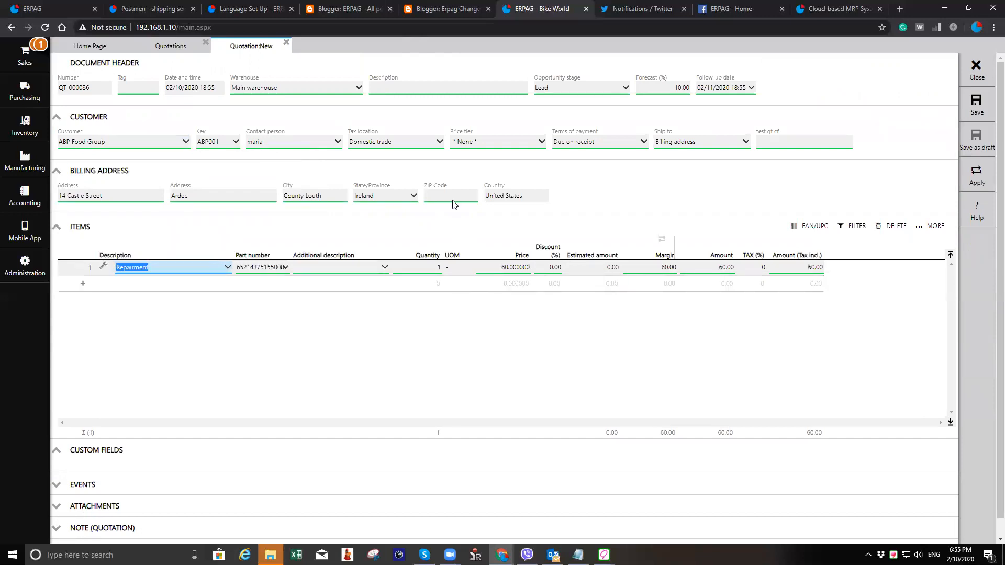
left_click(976, 105)
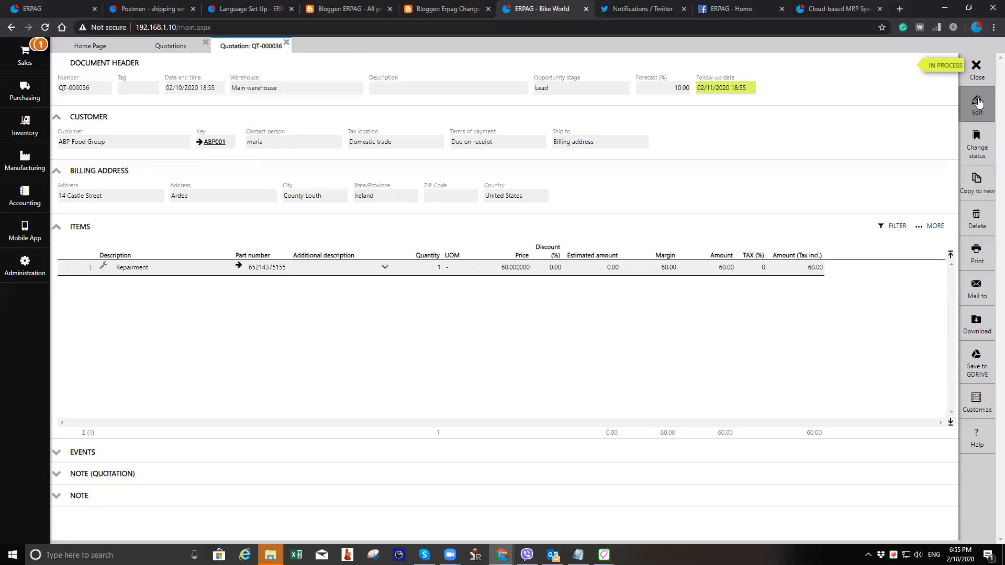
left_click(976, 67)
left_click(977, 67)
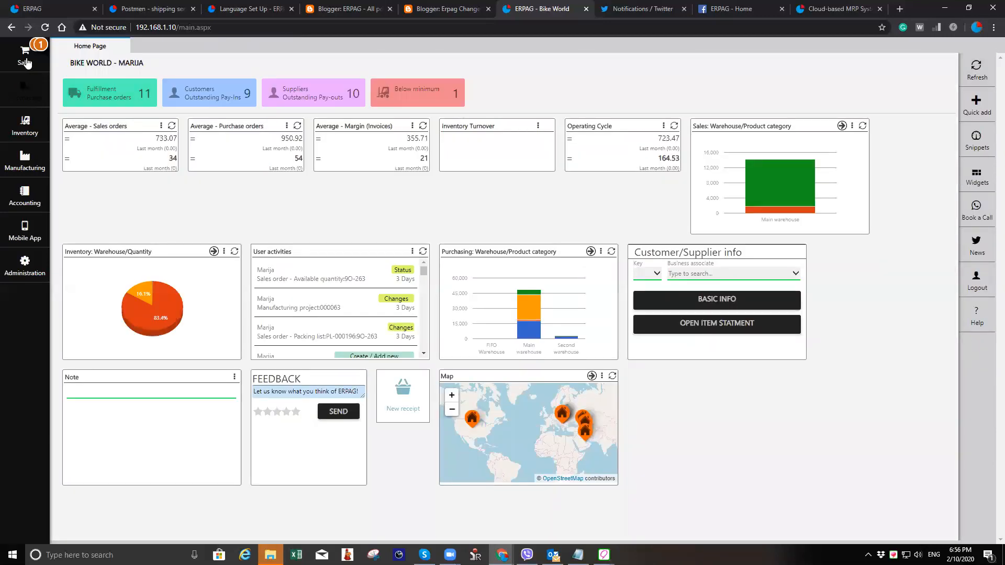
- Create a new sales order for customer FACTORY FLOORING CARPET ONE
left_click(25, 58)
left_click(131, 78)
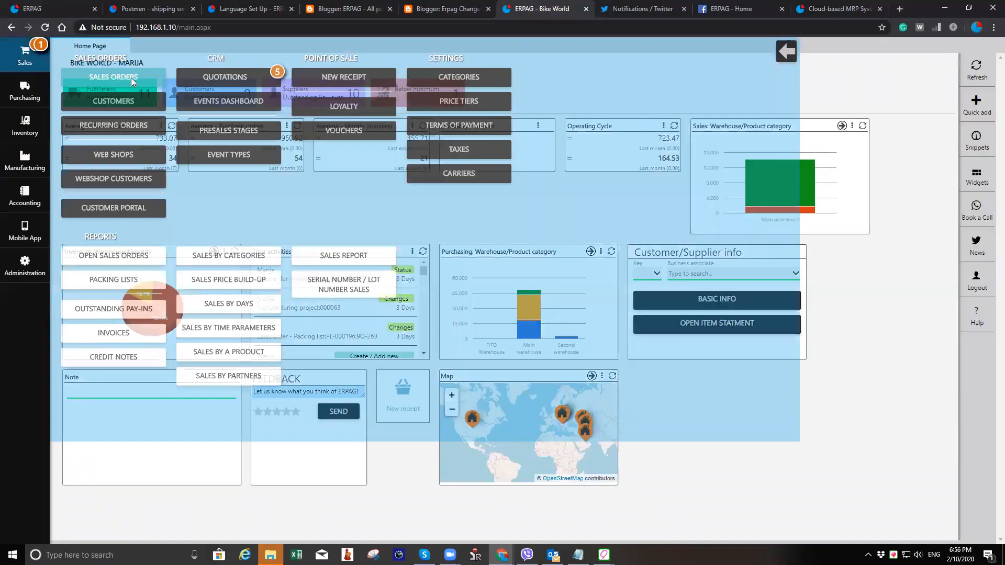
left_click(194, 87)
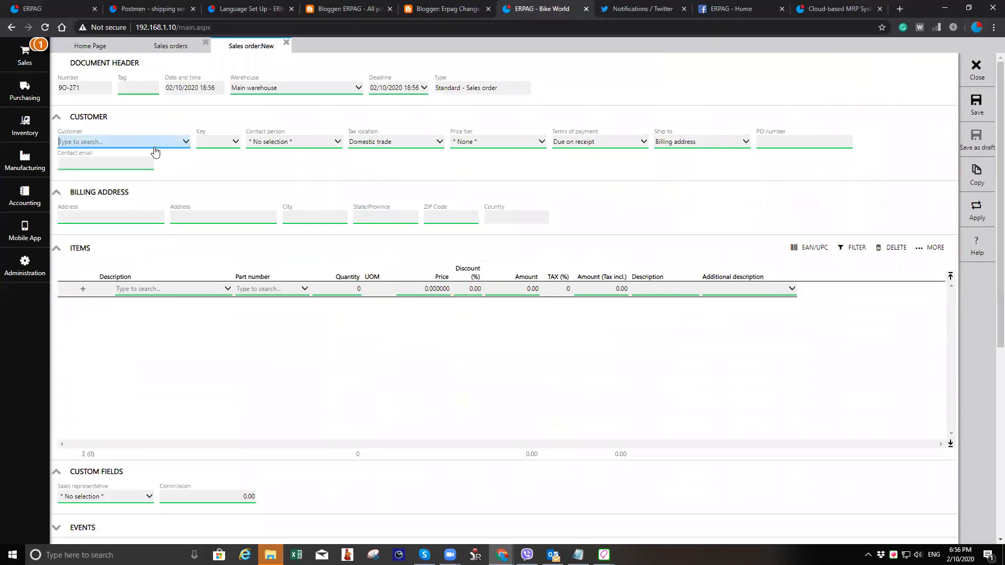
type("f")
left_click(148, 169)
- Add Body lotion 150ml as an item on the sales order and save it
left_click(198, 291)
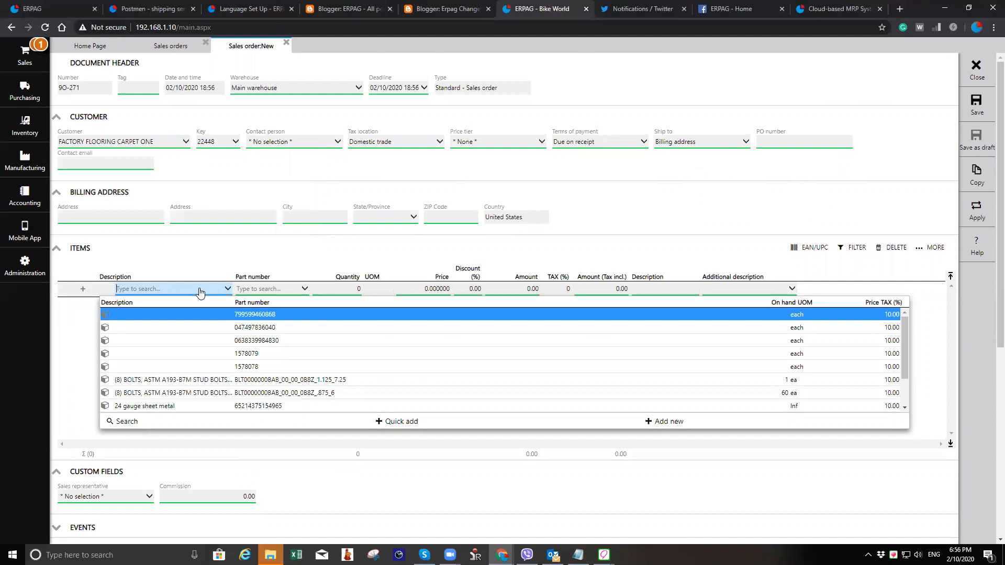
type("body")
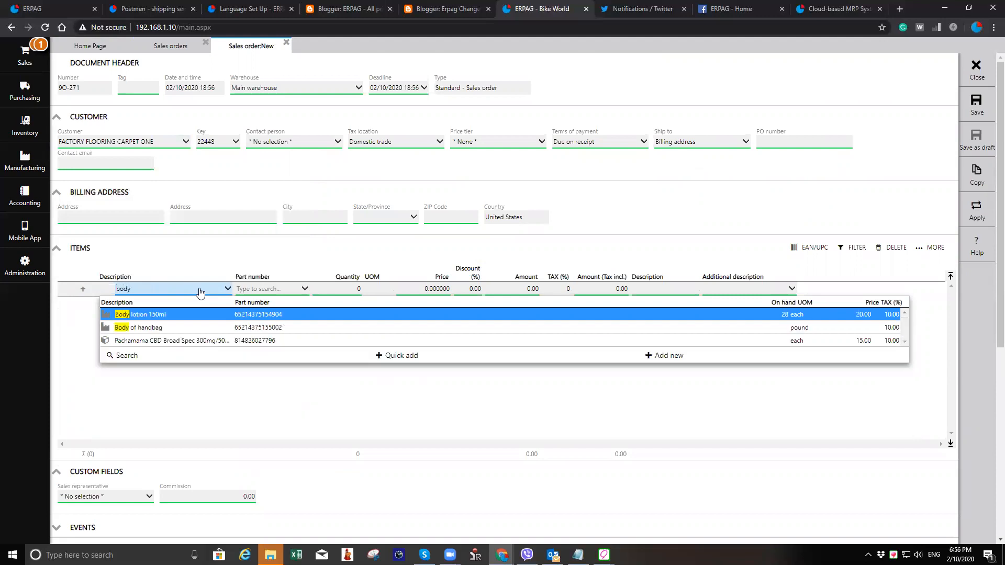
left_click(204, 318)
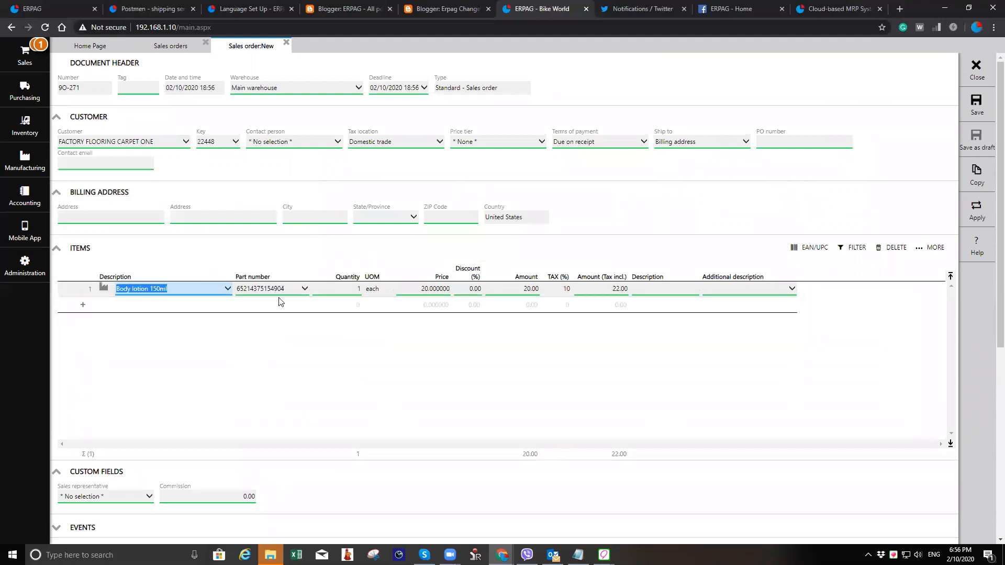
left_click(975, 106)
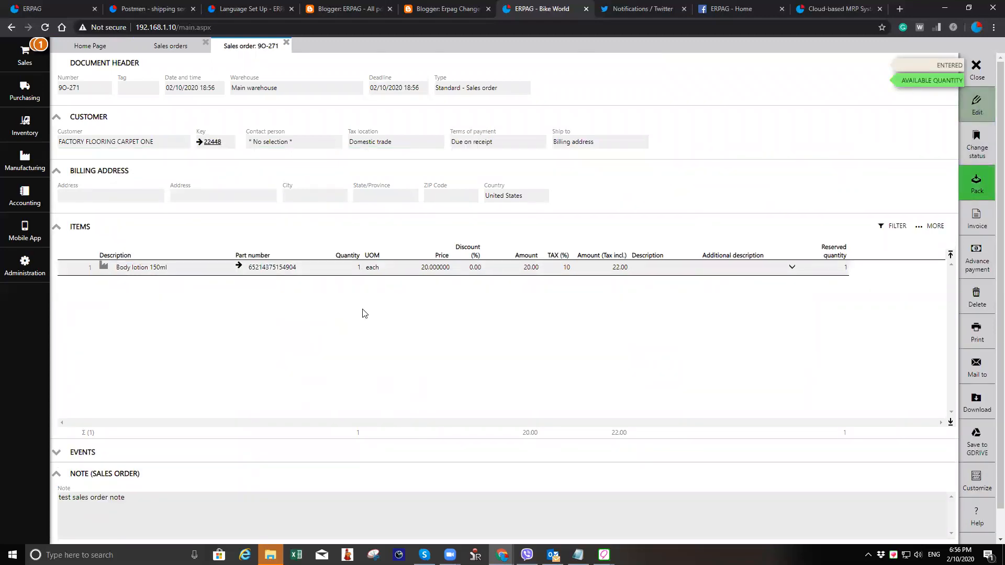
- Set the Body lotion quantity to 100, save the sales order and review its generate options
double_click(351, 270)
type("100")
key("Tab")
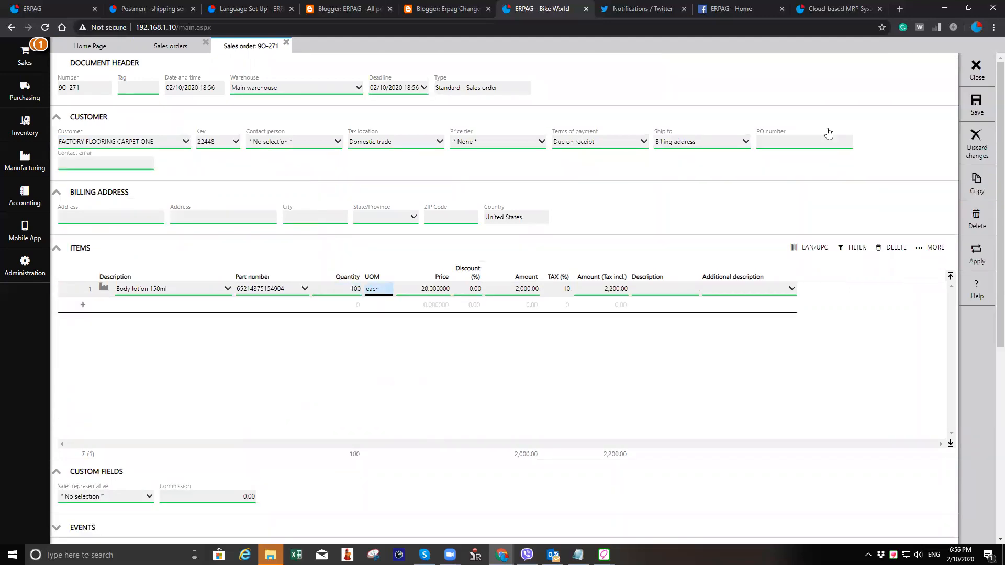
left_click(979, 104)
left_click(975, 186)
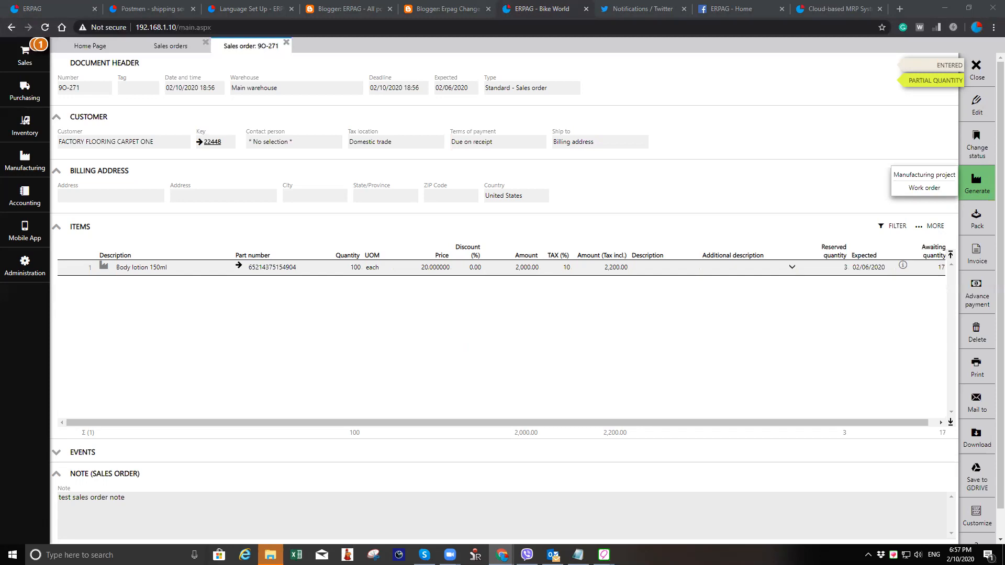
left_click(755, 199)
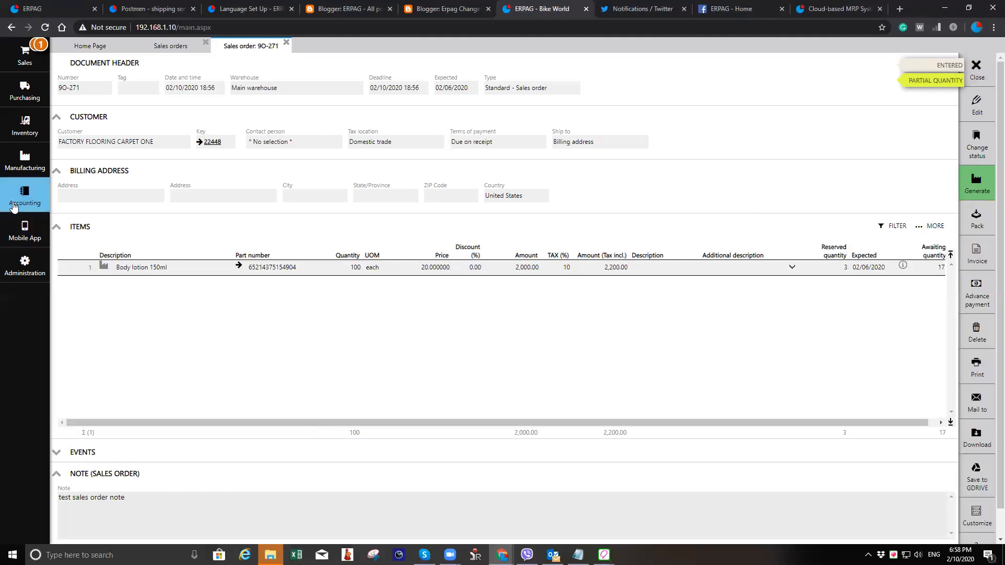
- Open a new contractor bill to browse its item list, then close it and the sales order without saving
left_click(21, 164)
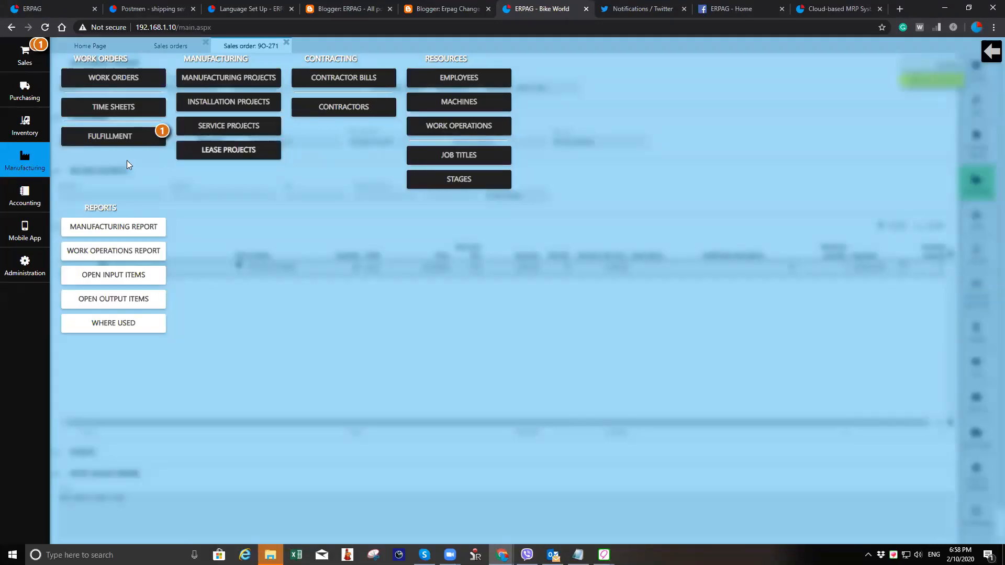
left_click(343, 78)
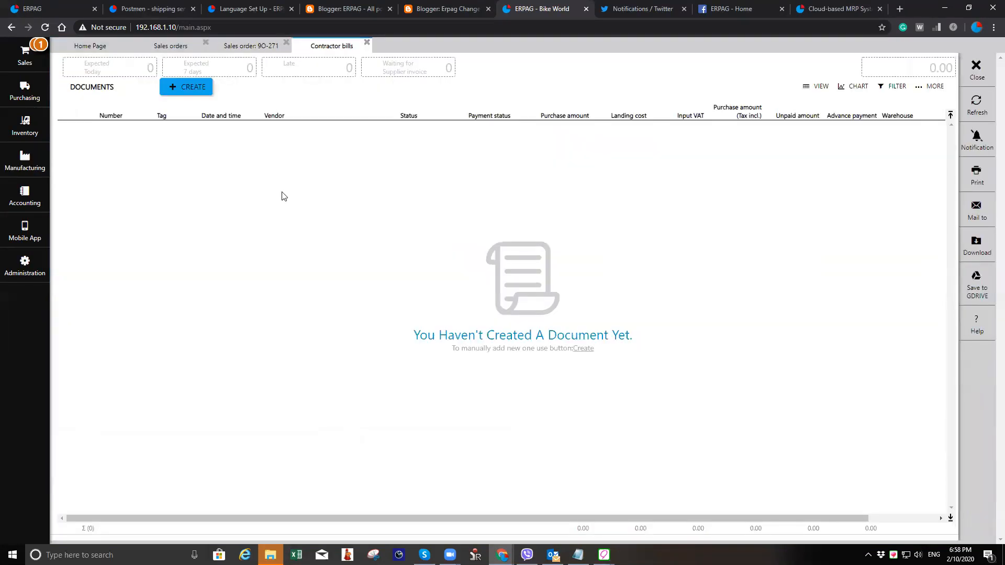
left_click(184, 92)
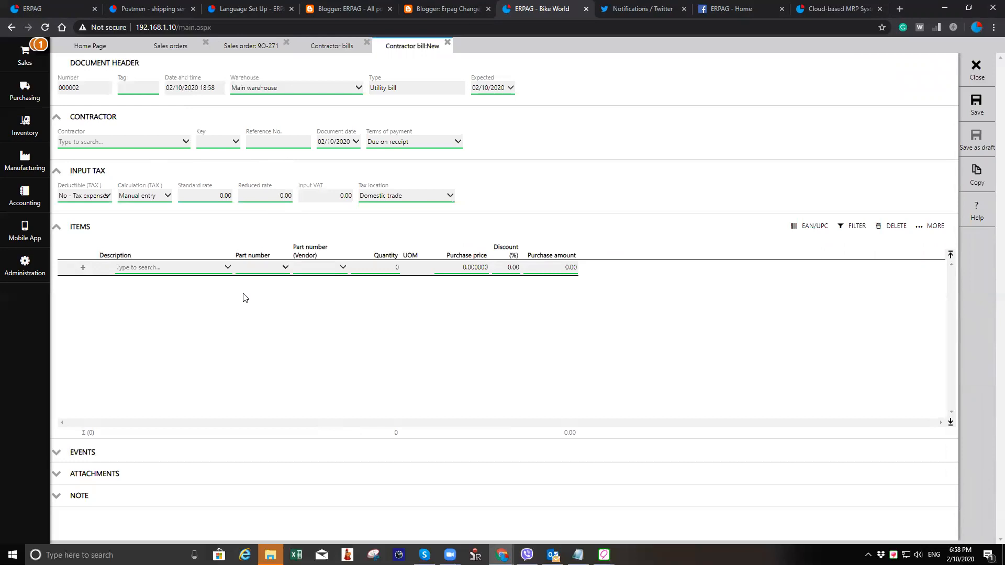
left_click(185, 277)
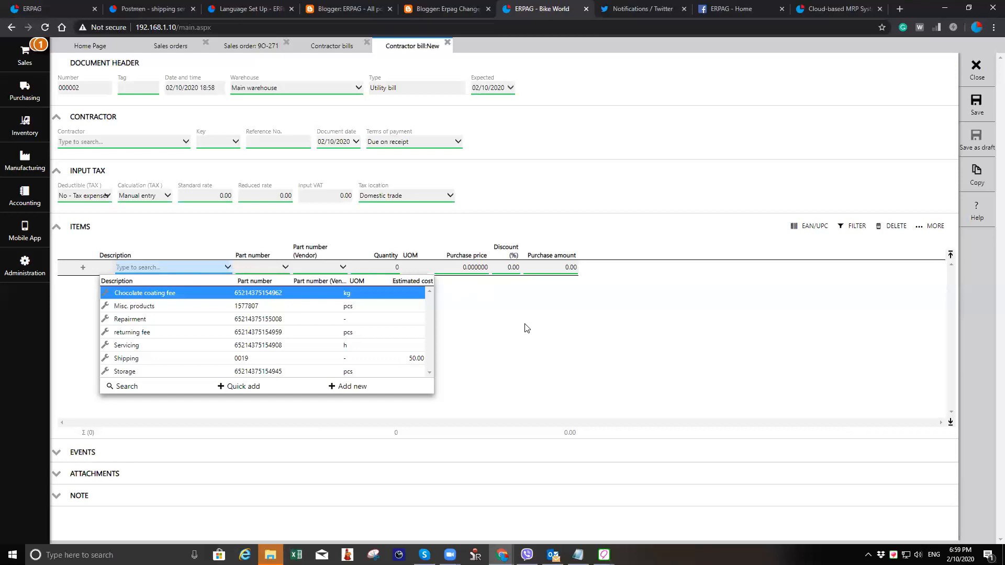
left_click(976, 69)
left_click(437, 318)
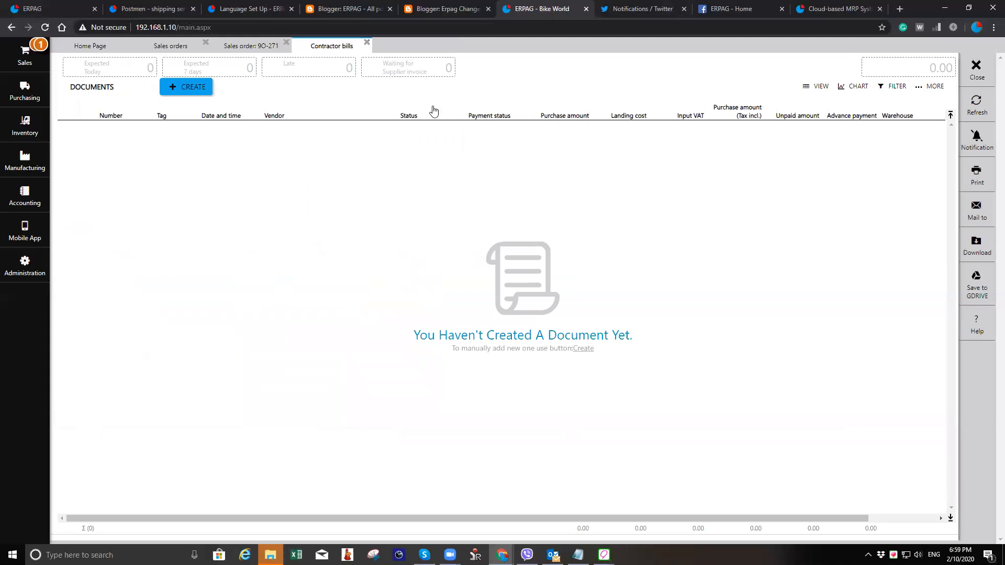
left_click(976, 70)
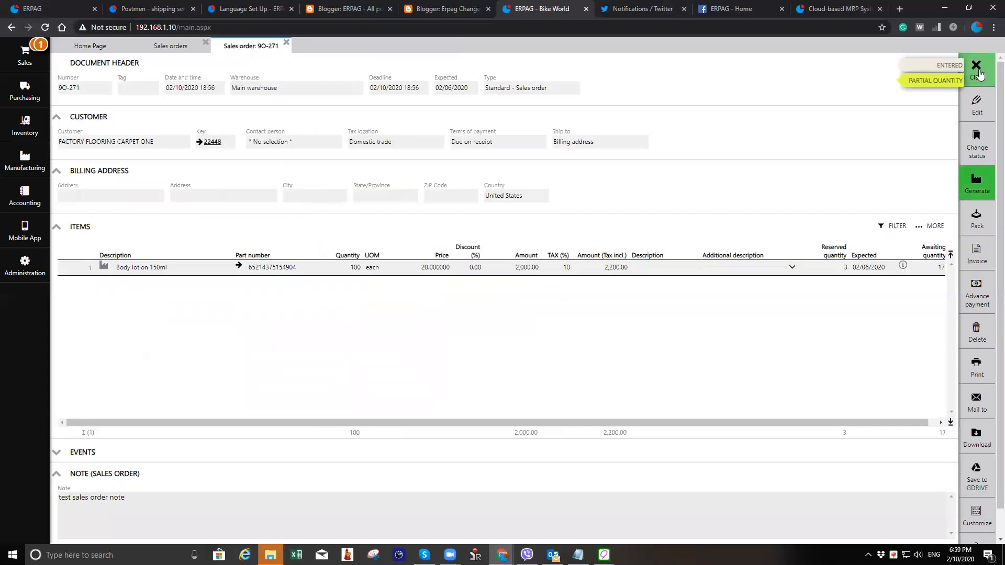
left_click(976, 69)
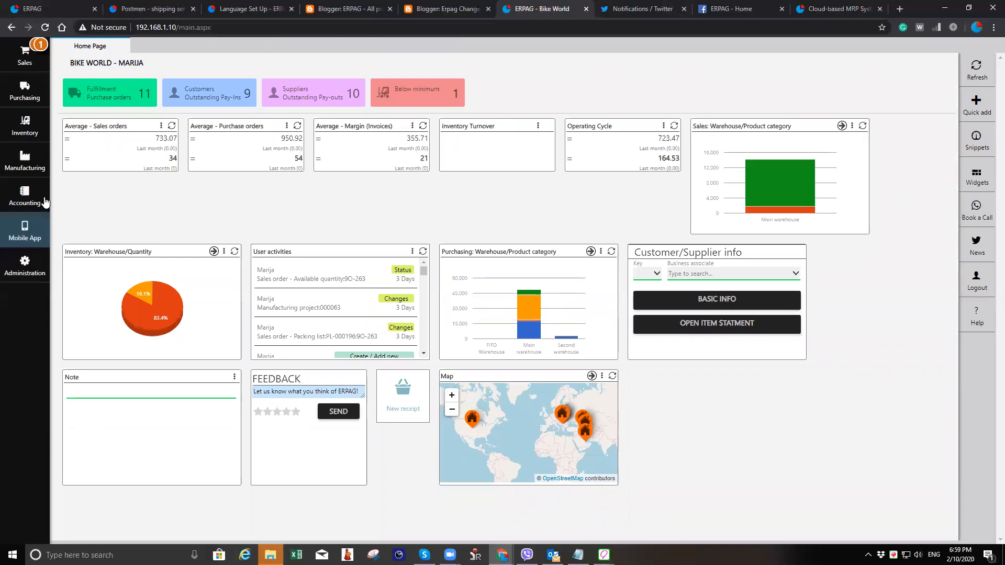
- Create a new work order document template and retitle its heading Contractor PO
left_click(37, 268)
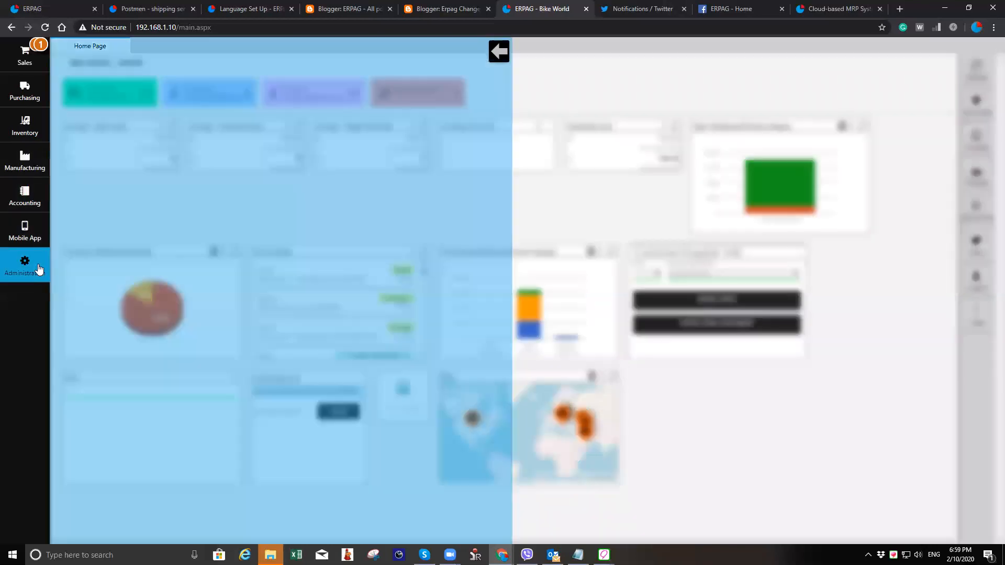
left_click(240, 80)
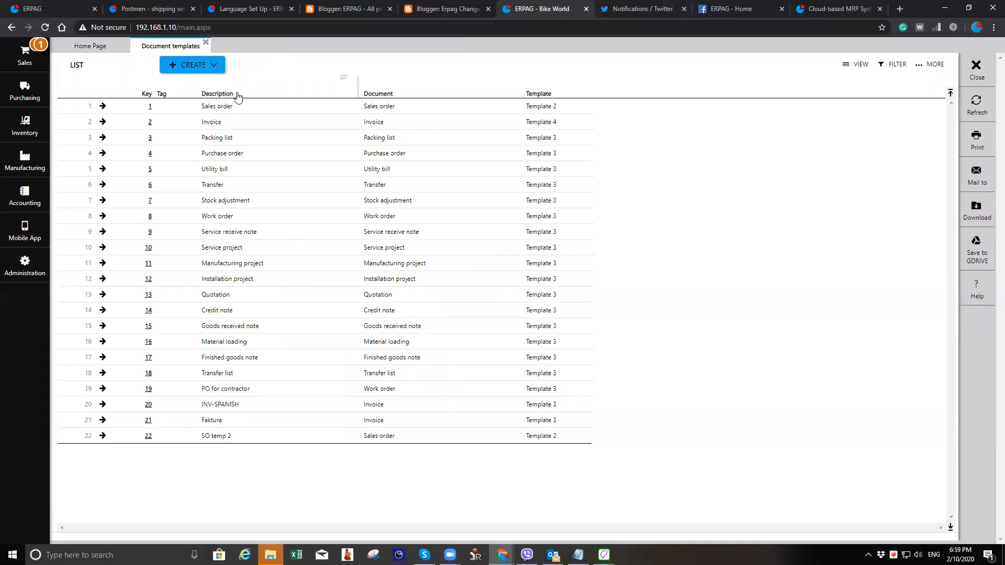
left_click(196, 65)
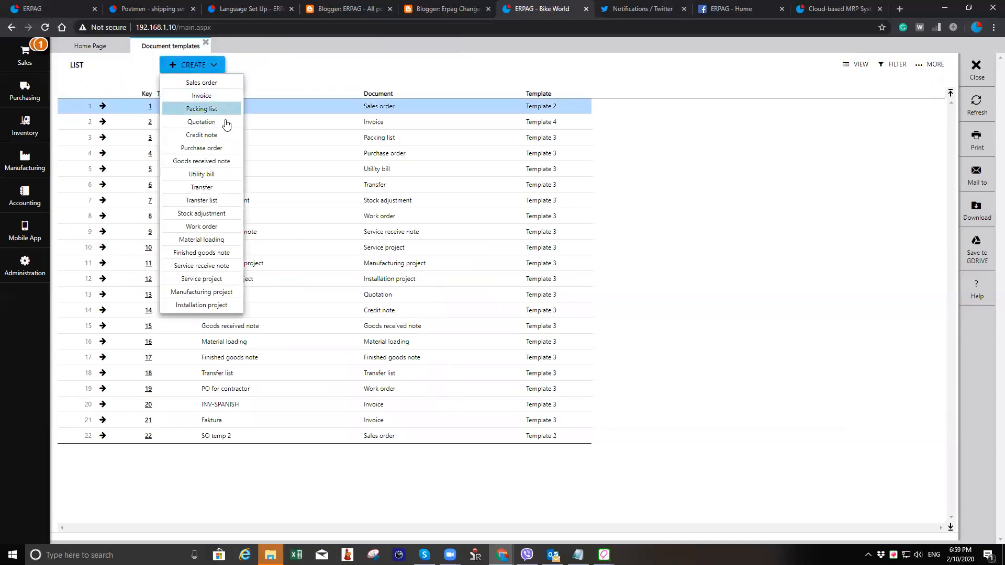
left_click(224, 227)
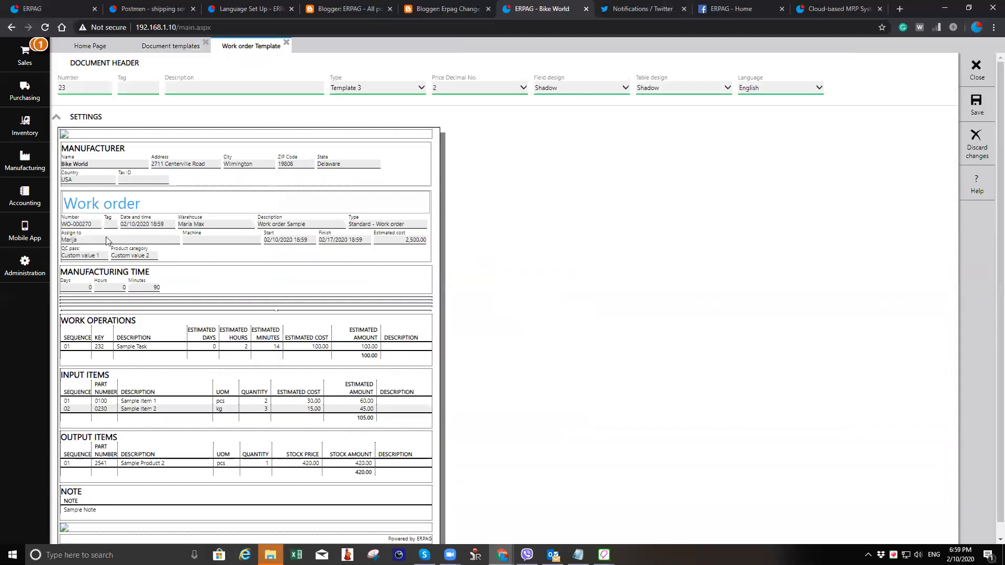
left_click_drag(148, 238, 4, 236)
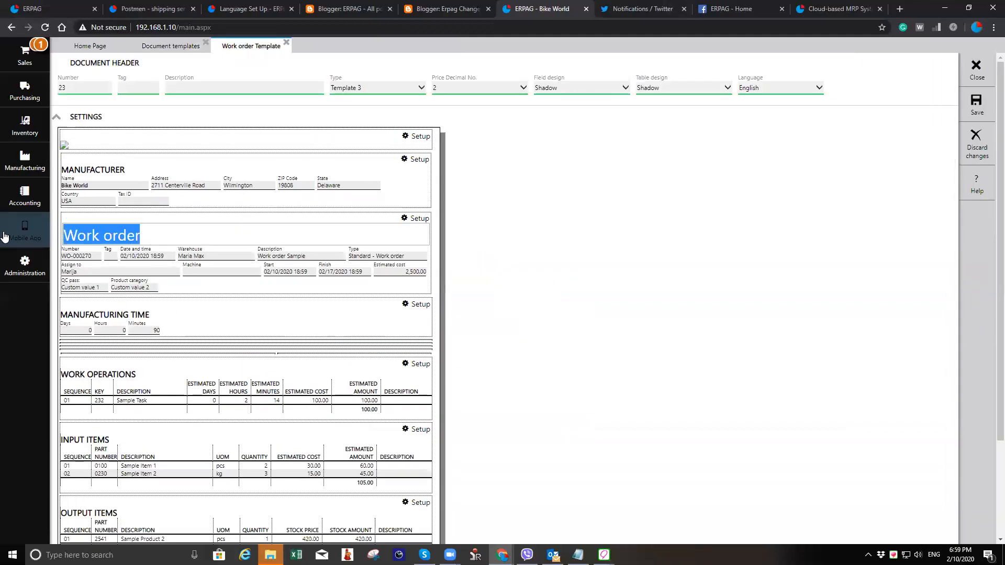
type("Cont")
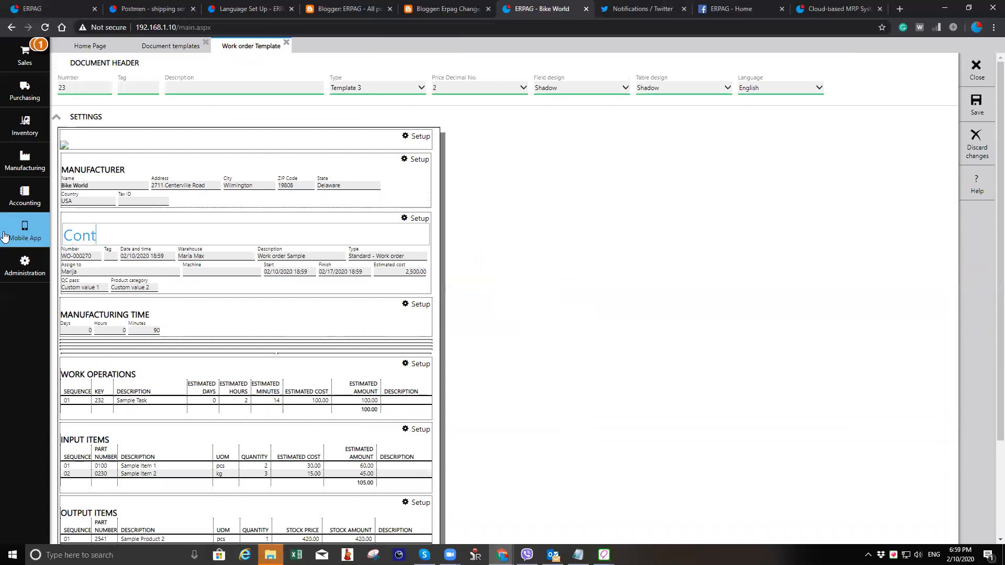
type("ractor PO")
- Set the template description to Contractor PO and save the template
left_click(252, 86)
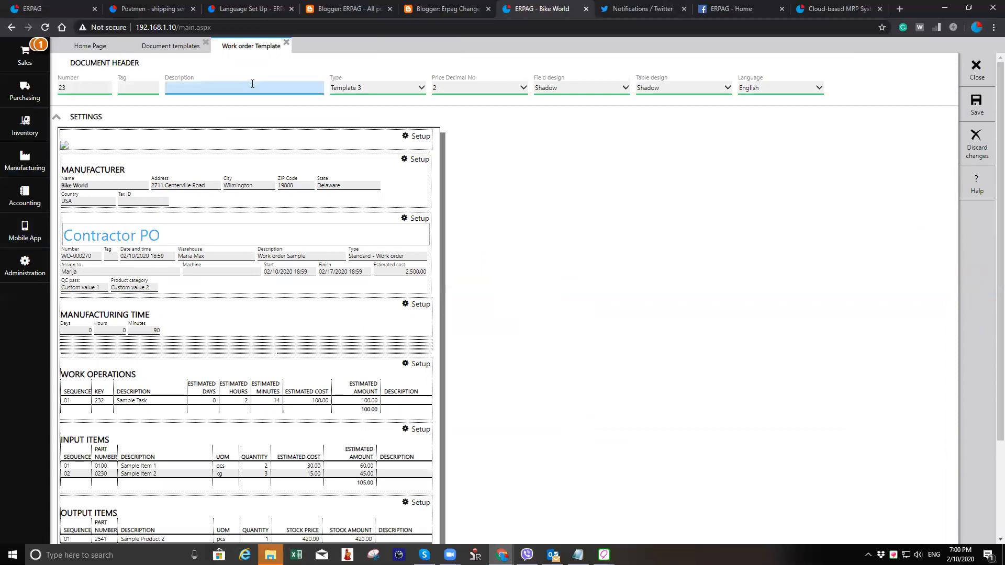
type("Contractor PO")
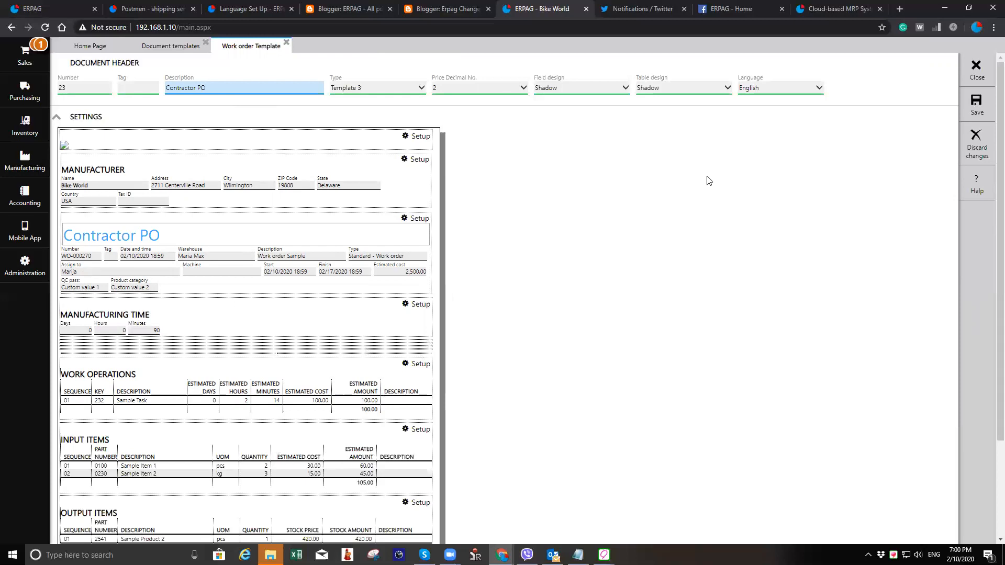
left_click(976, 111)
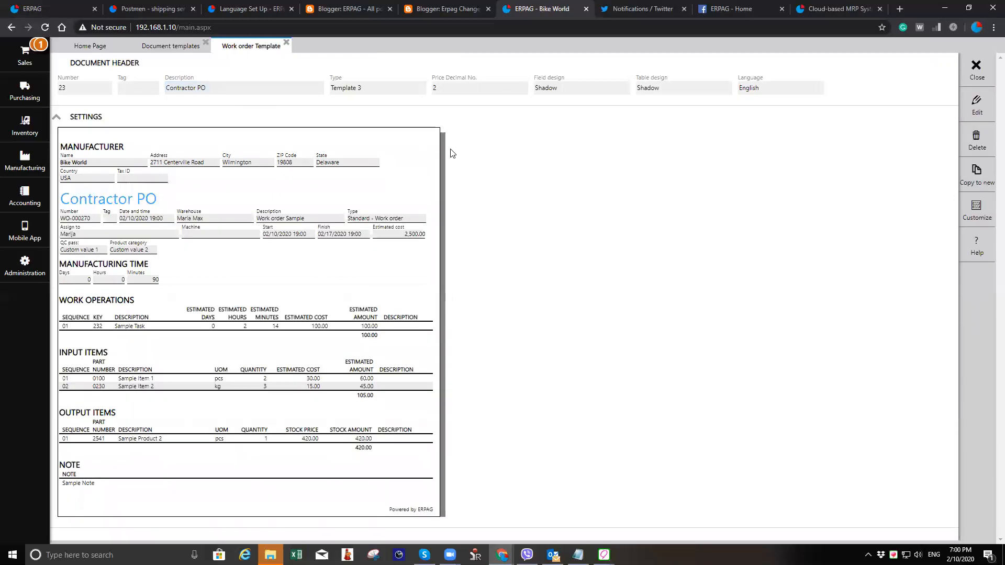
- Open work order WO-000269 and preview its printout with the Contractor PO template, then cancel printing
left_click(24, 160)
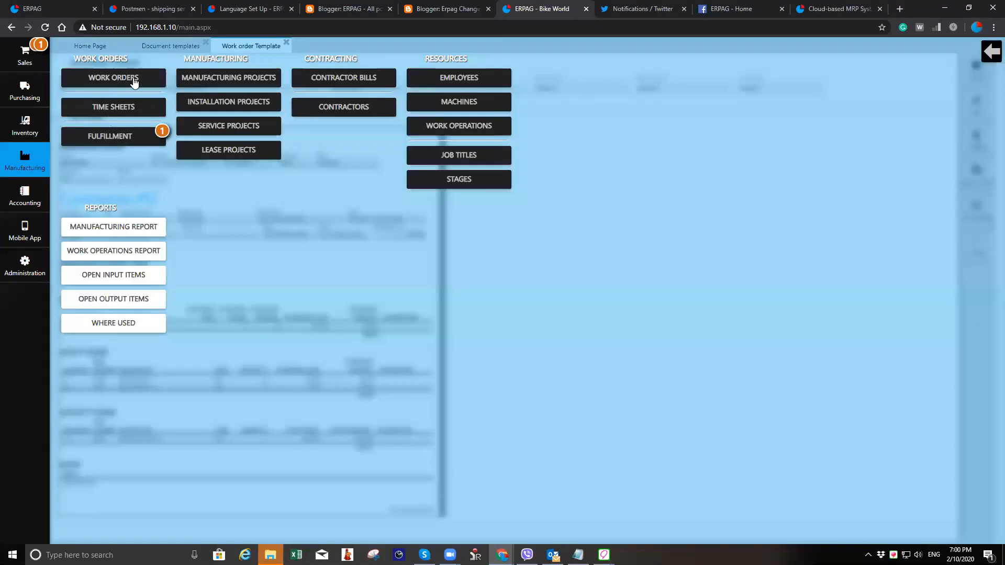
left_click(132, 80)
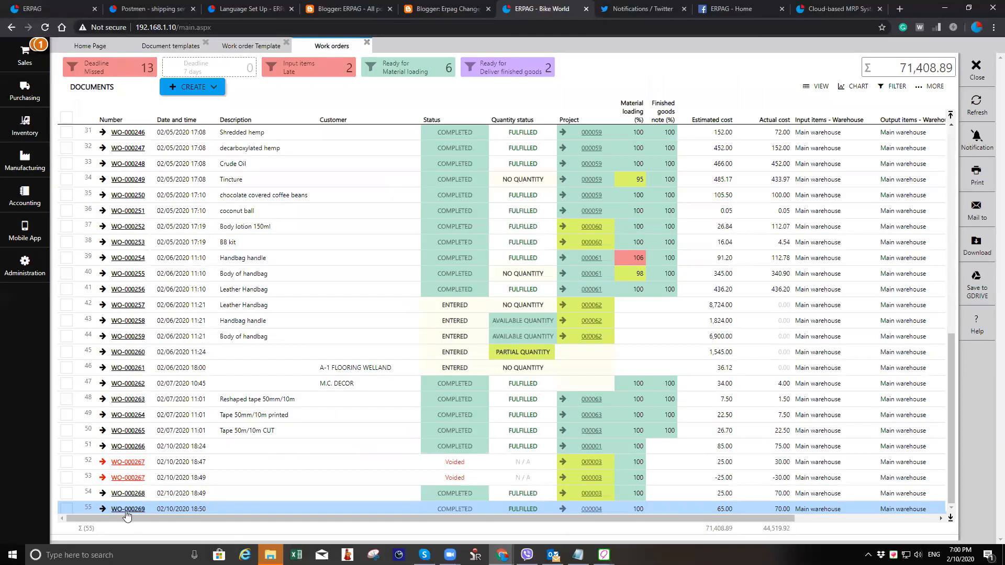
left_click(128, 509)
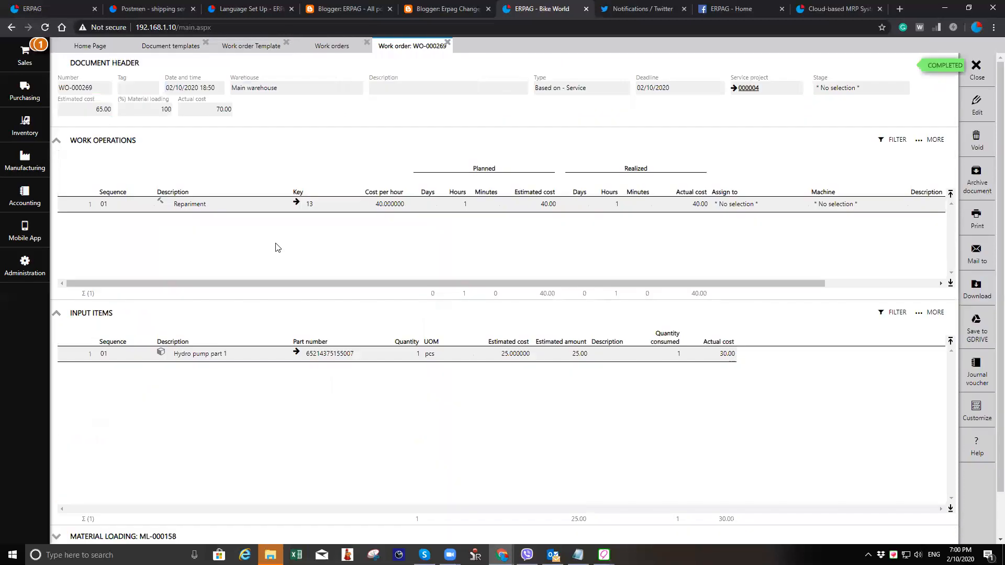
left_click(988, 224)
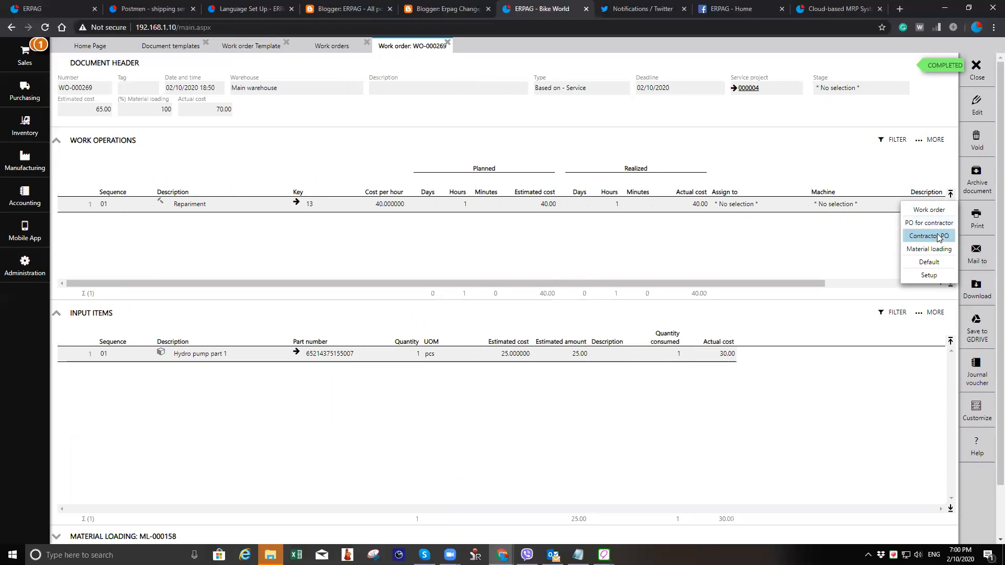
left_click(943, 233)
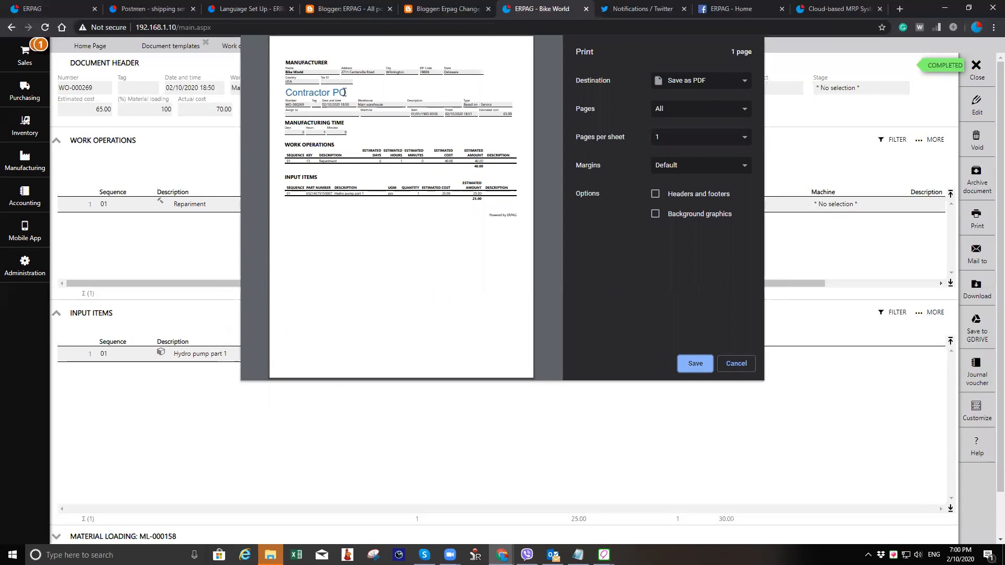
left_click(735, 363)
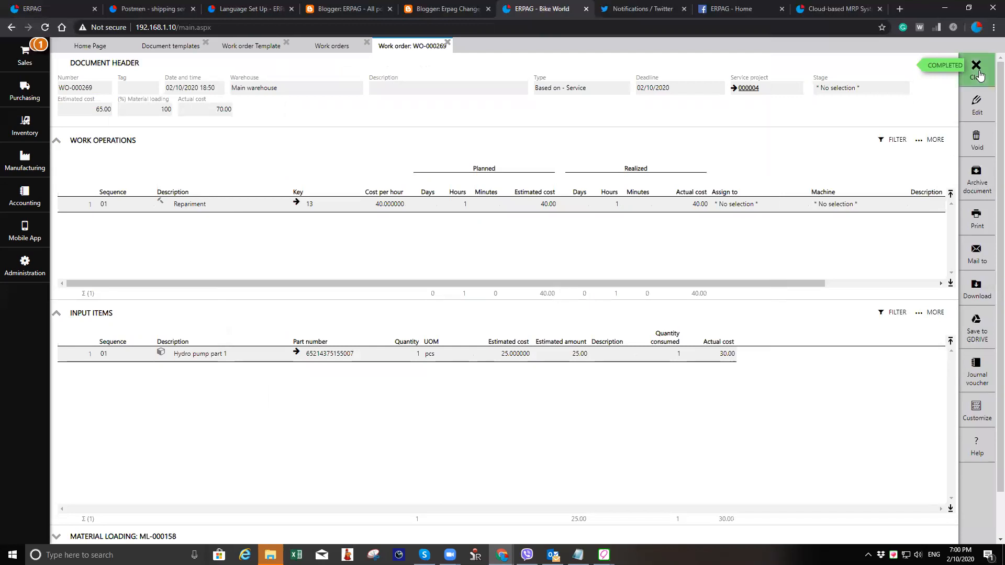
- Close the work order, work orders list and document templates to return to the home page
left_click(979, 73)
left_click(979, 75)
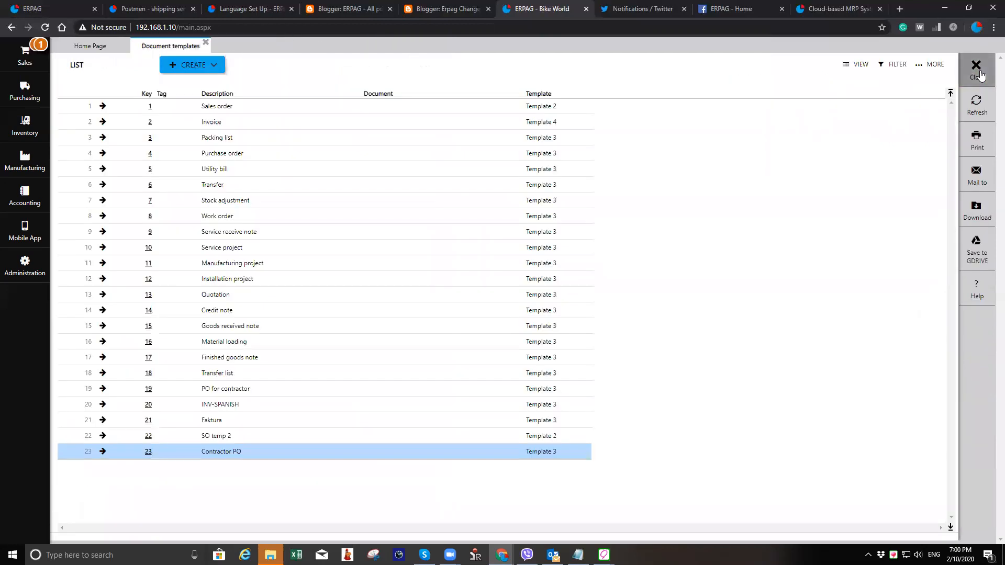
left_click(981, 73)
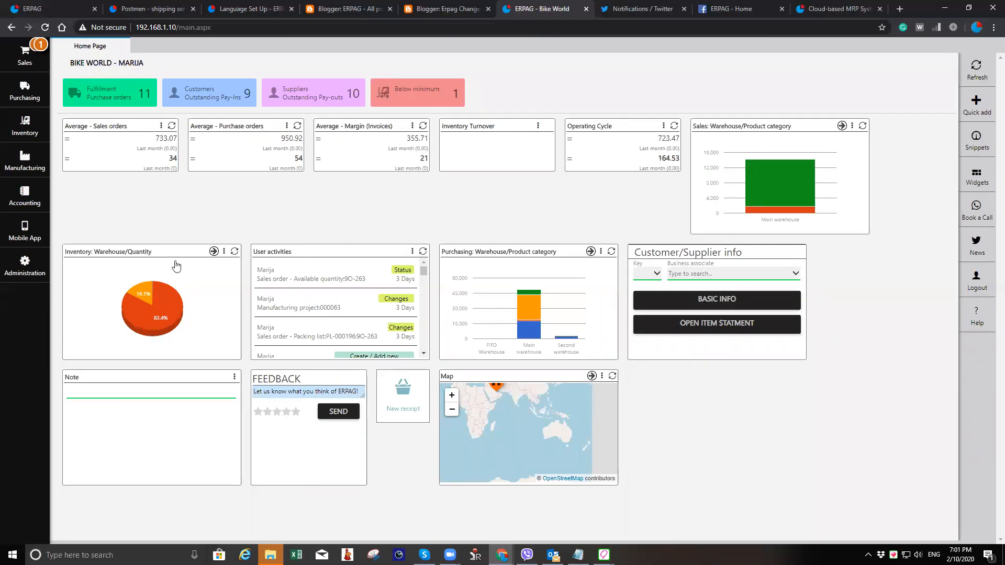
- Open the QuickBooks connection setup page in administration and close it
left_click(16, 271)
left_click(376, 76)
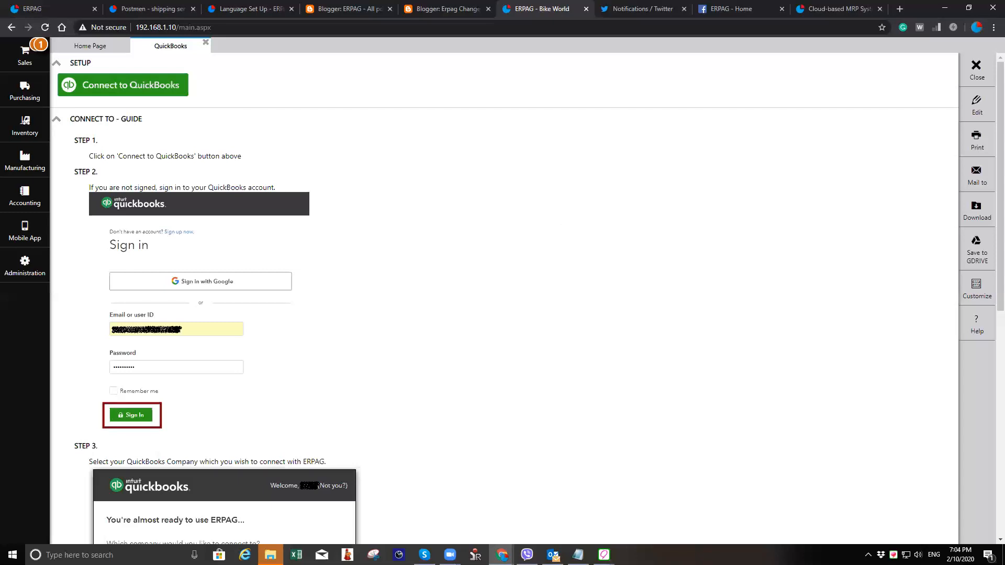
left_click(976, 68)
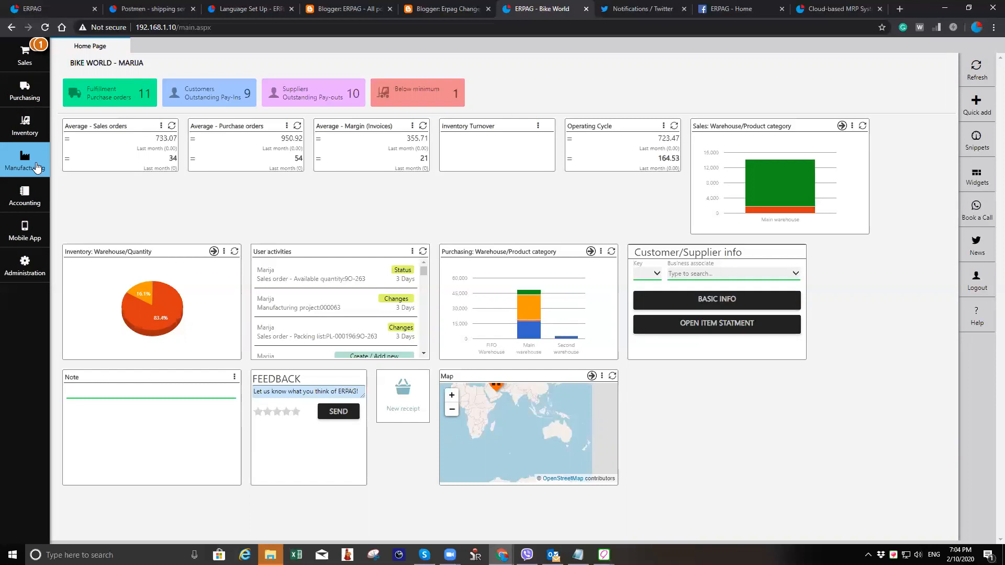
- Open purchase order PO-000294 from purchasing, then close it and the purchase orders list
left_click(25, 91)
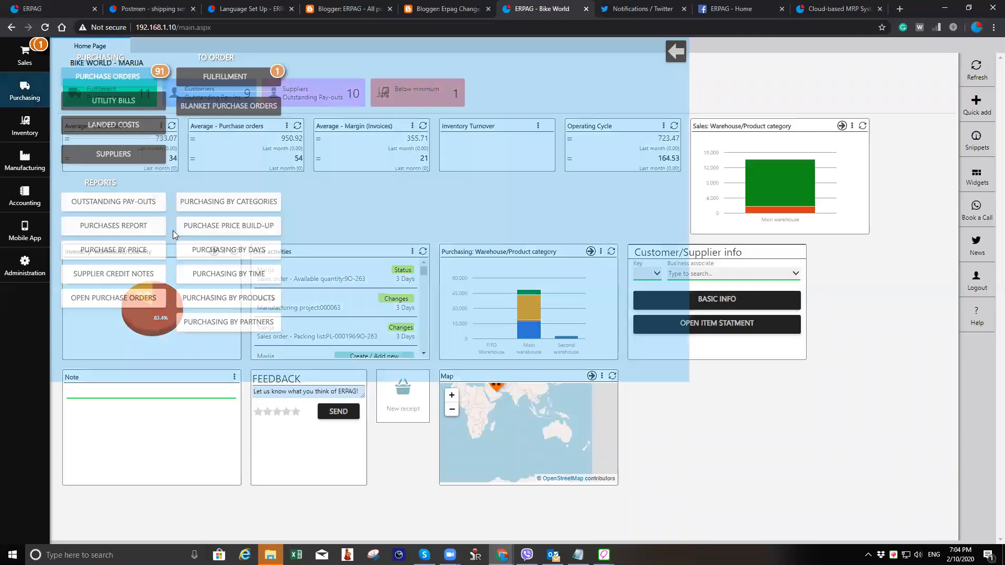
left_click(127, 506)
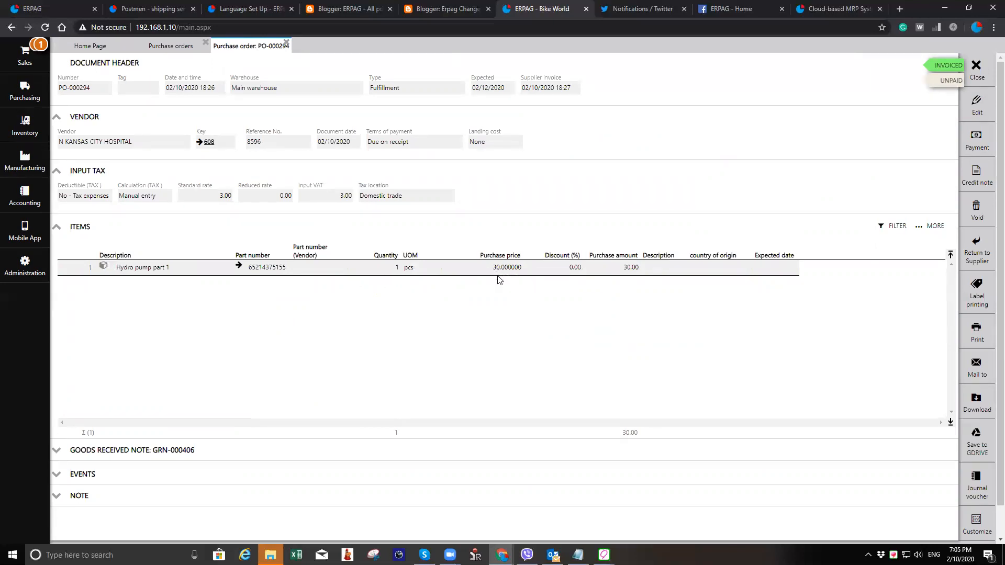
left_click(976, 70)
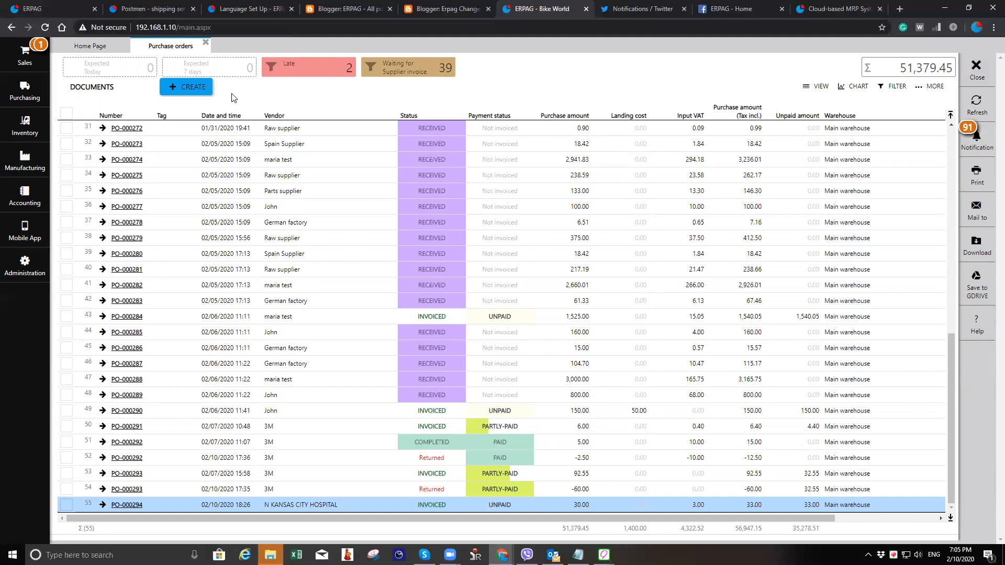
left_click(205, 42)
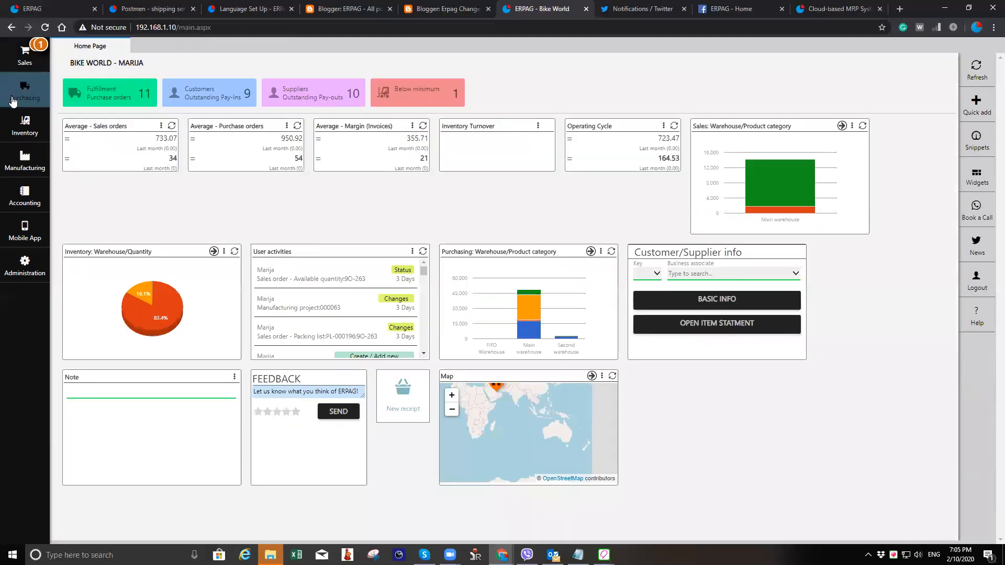
- Create a new sales order for a customer found by searching 'd', add a Repairment item, and save it
left_click(24, 55)
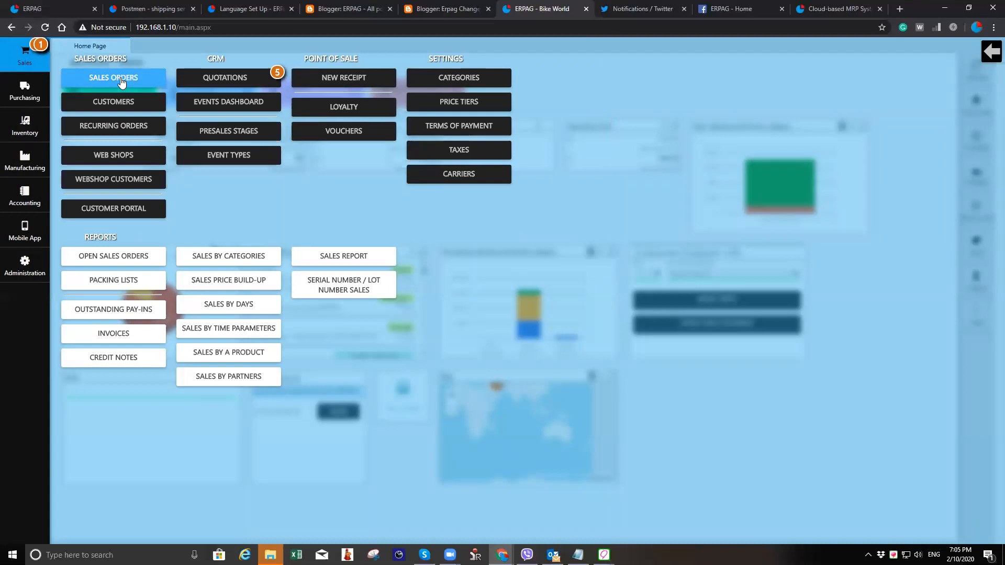
left_click(121, 82)
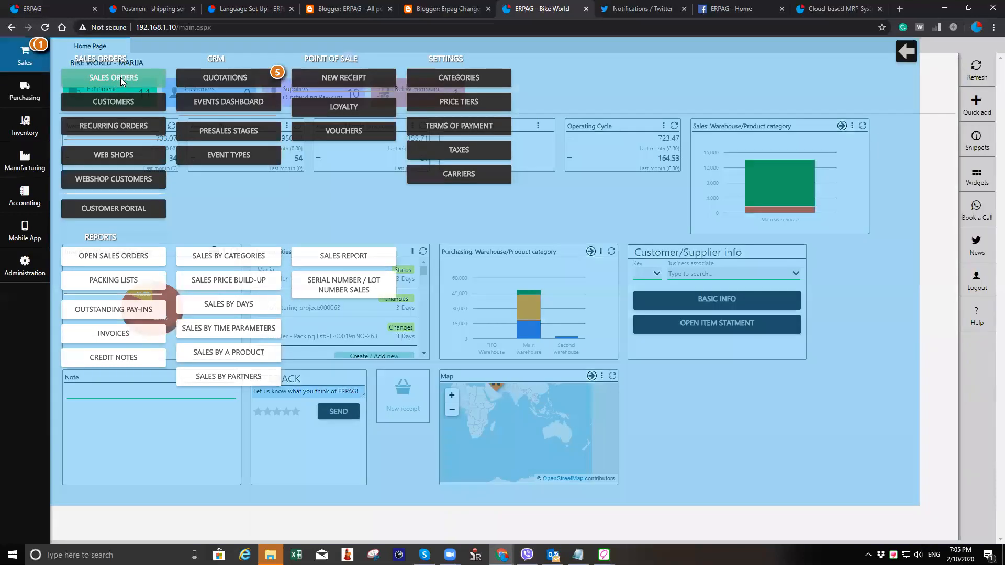
left_click(195, 91)
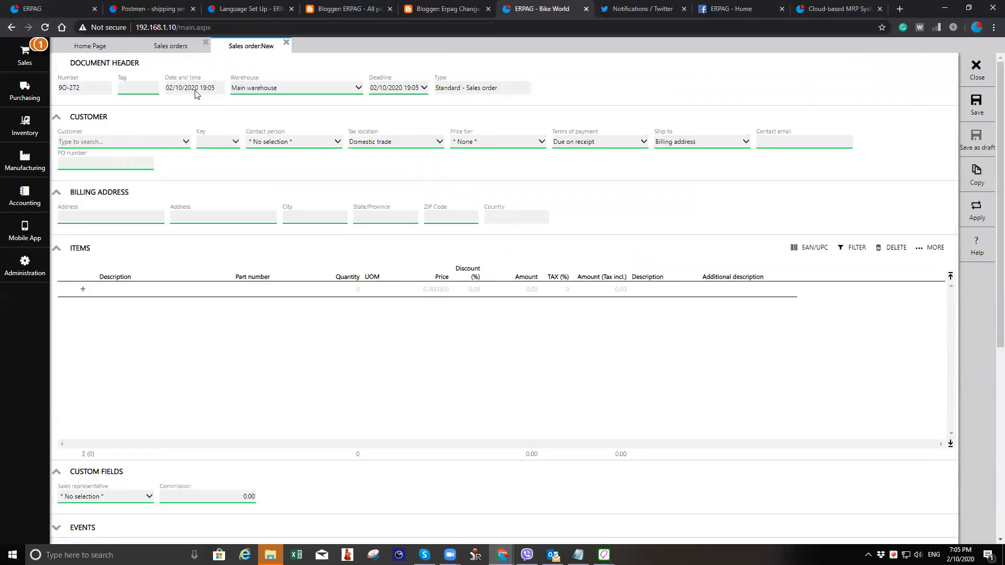
left_click(166, 143)
type("d")
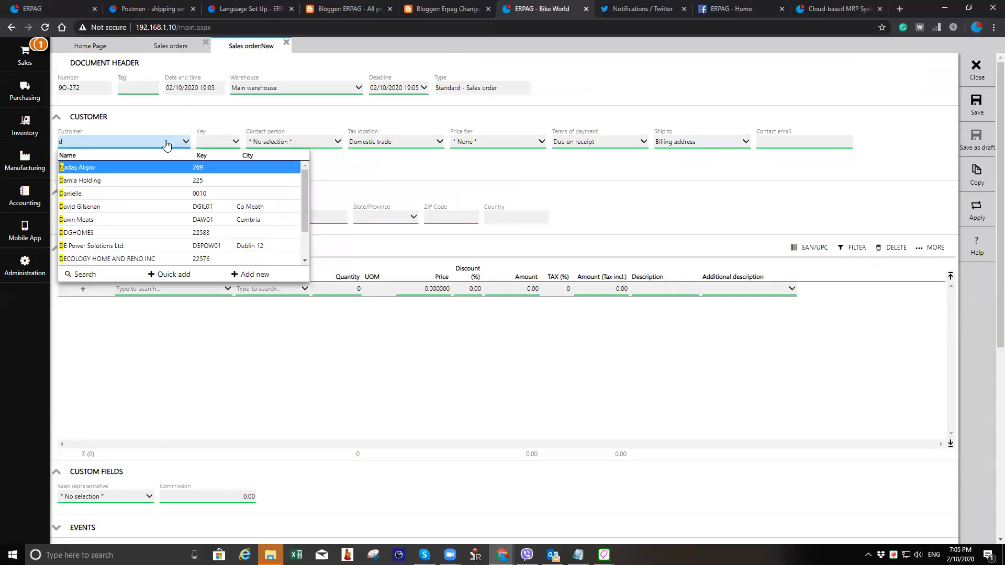
key("Return")
left_click(203, 291)
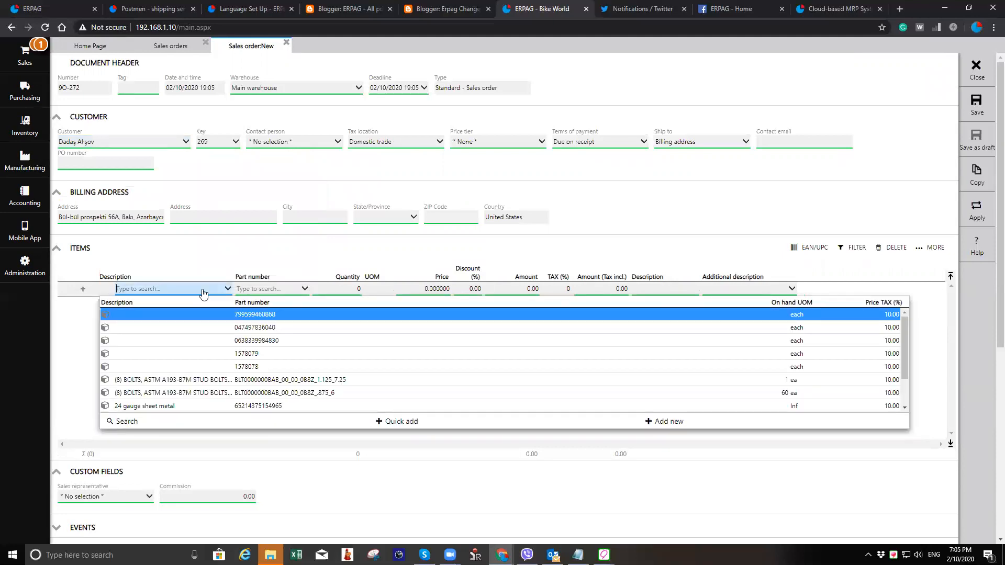
type("rep")
key("Return")
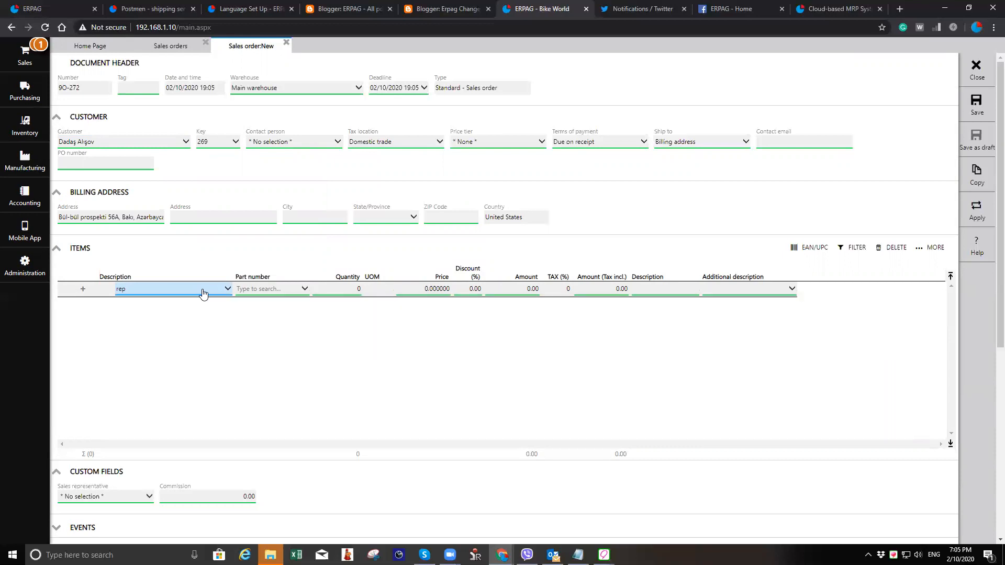
left_click(977, 114)
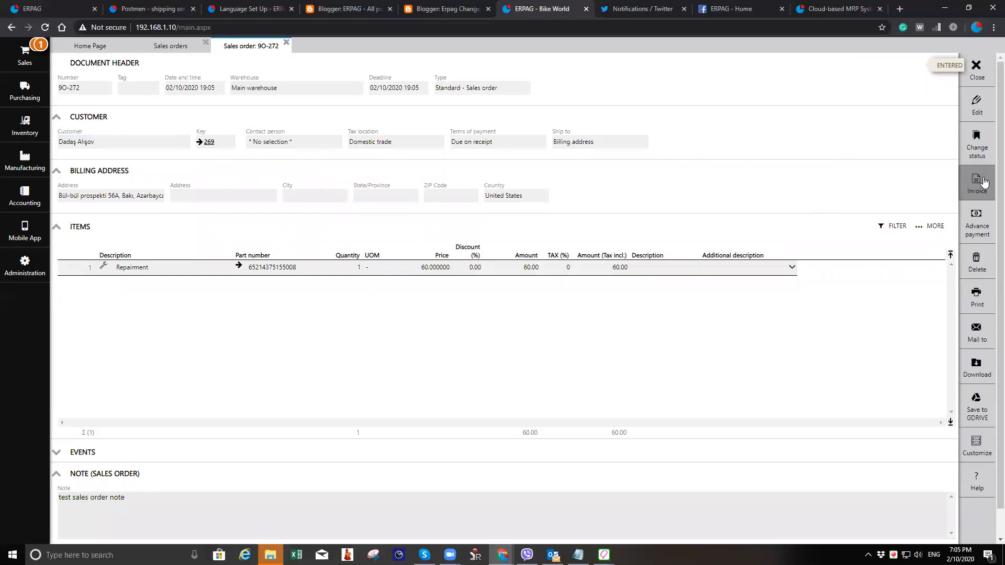
- Edit sales order SO-272 to add a Hydro pump part 1 line and save it
left_click(977, 104)
left_click(175, 305)
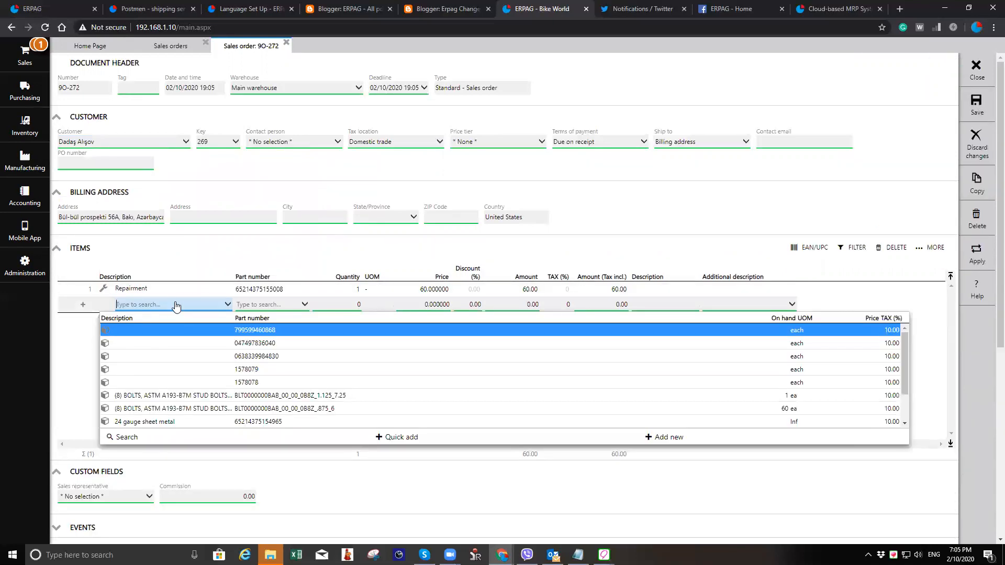
type("hy")
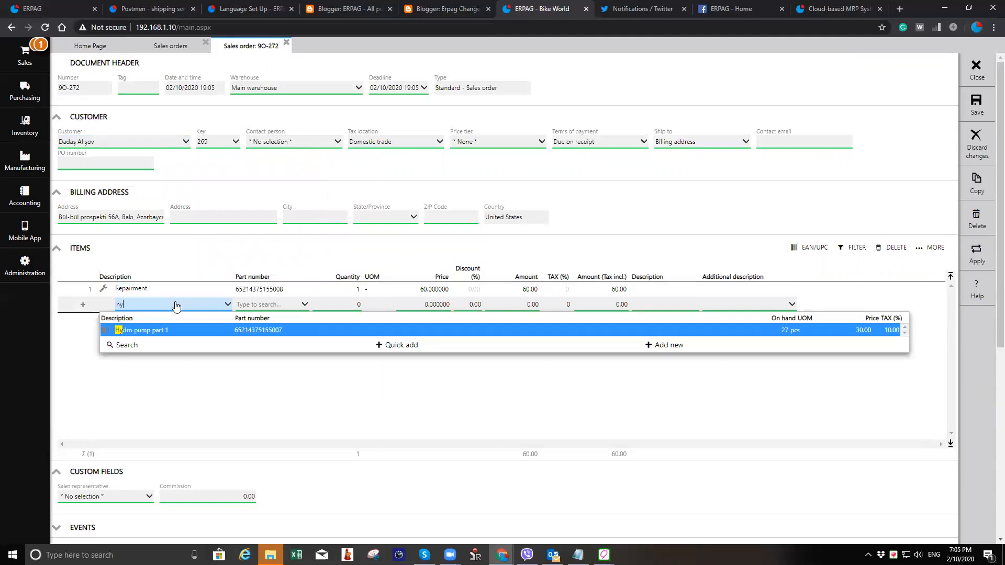
key("Return")
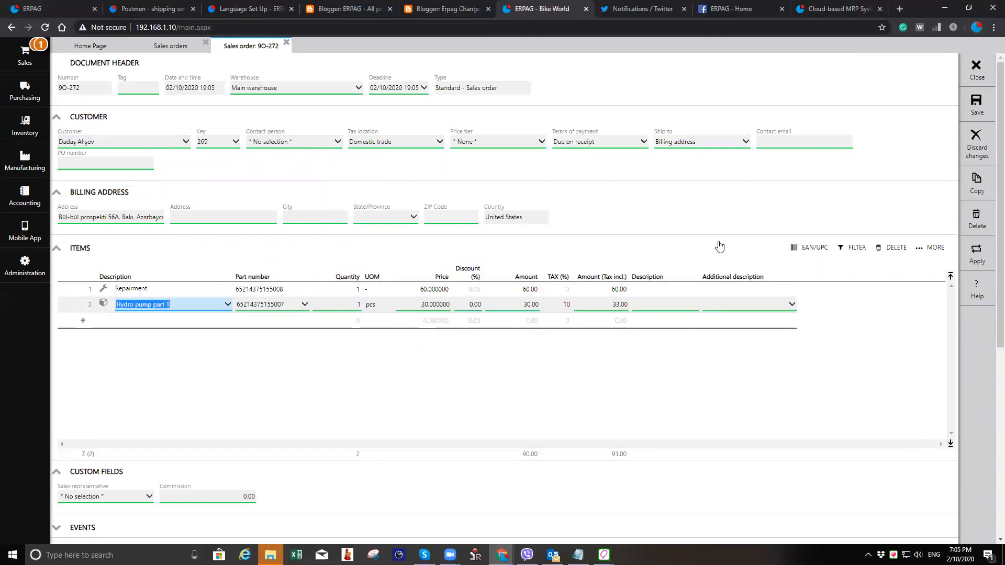
left_click(976, 107)
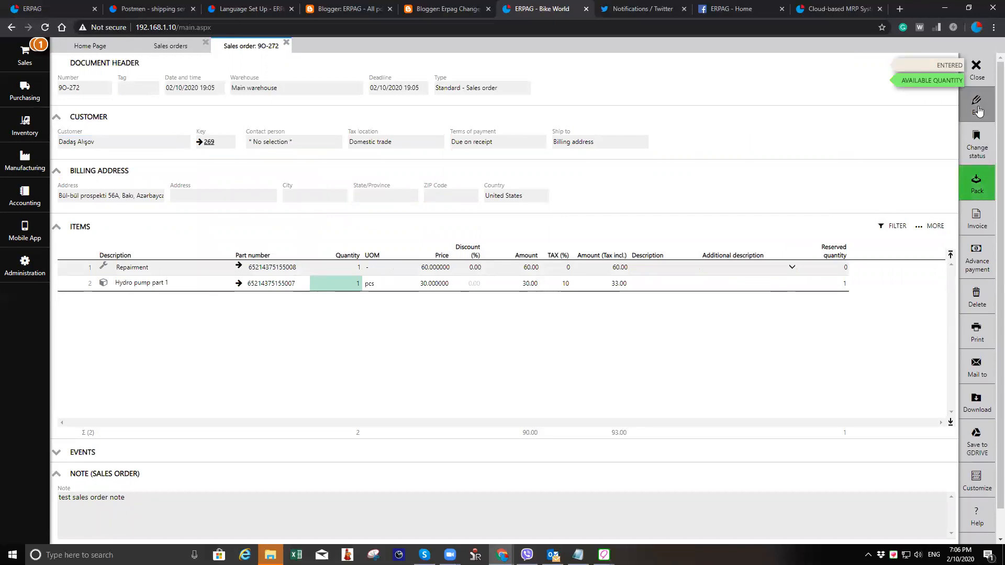
- Open the Hydro pump part 1 product card from the sales order, then close it and the sales tabs
left_click(24, 159)
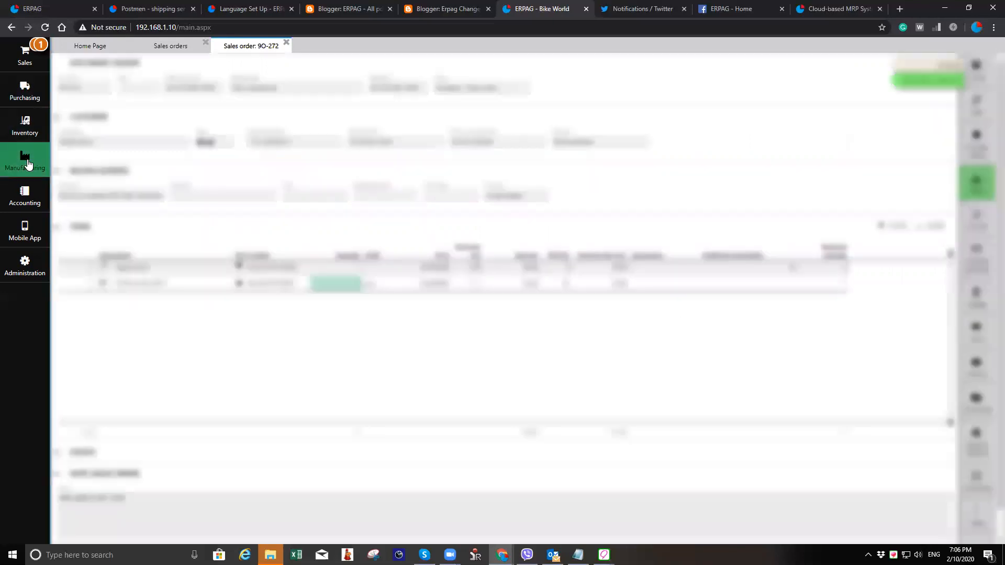
left_click(24, 166)
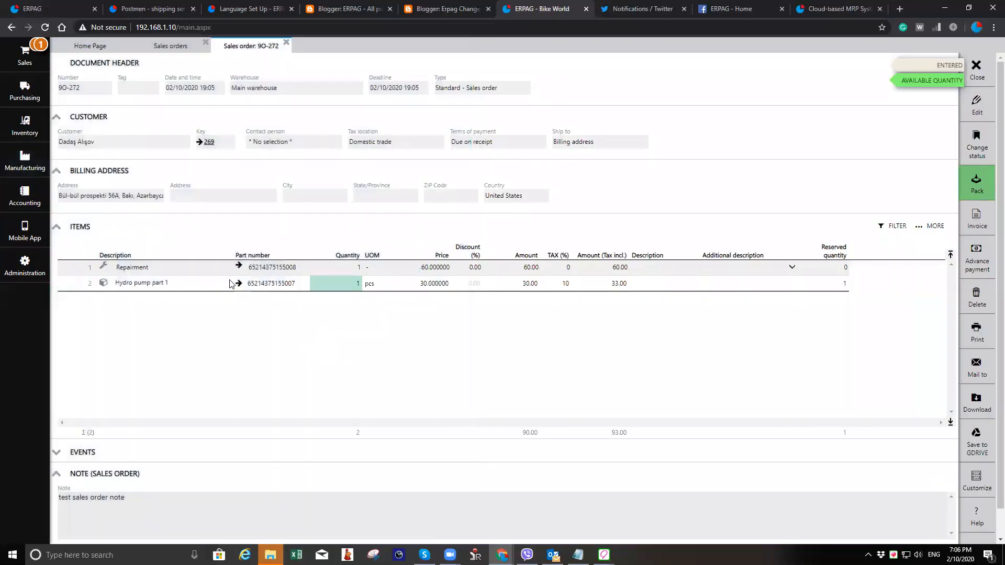
left_click(239, 284)
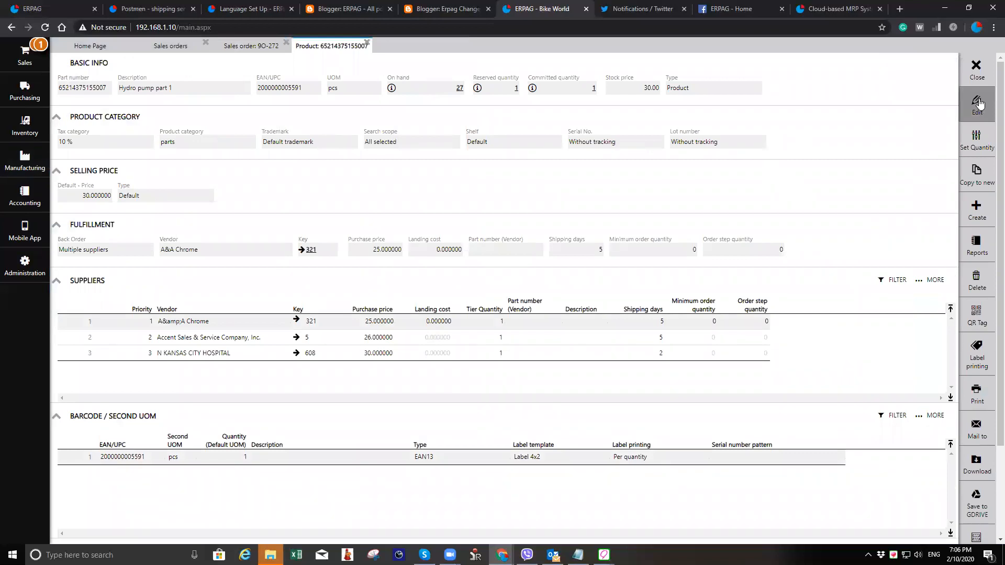
left_click(977, 72)
left_click(976, 68)
left_click(206, 43)
- Start a new bill of materials product described as repaired hydro pump with unit of measure pcs
left_click(23, 159)
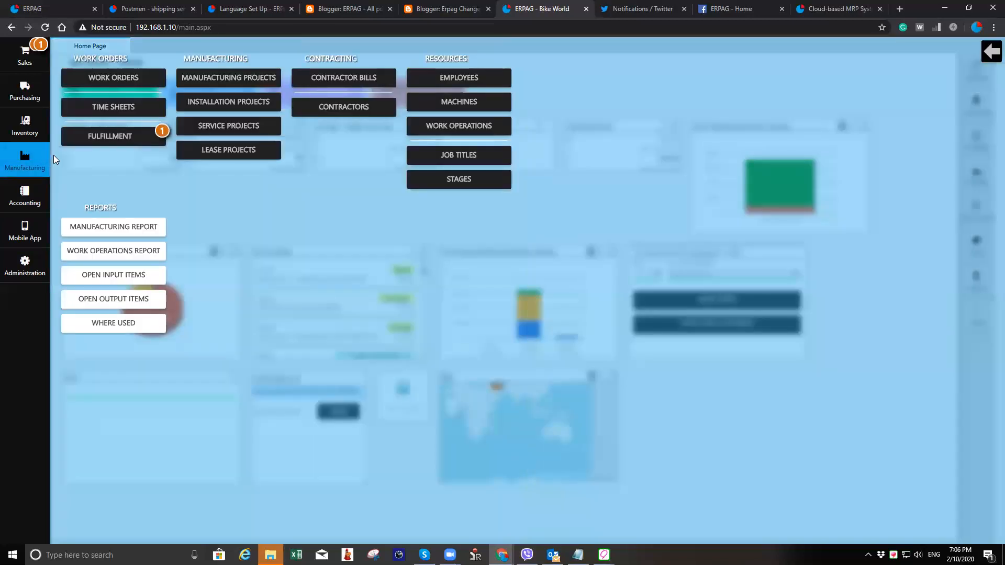
left_click(28, 129)
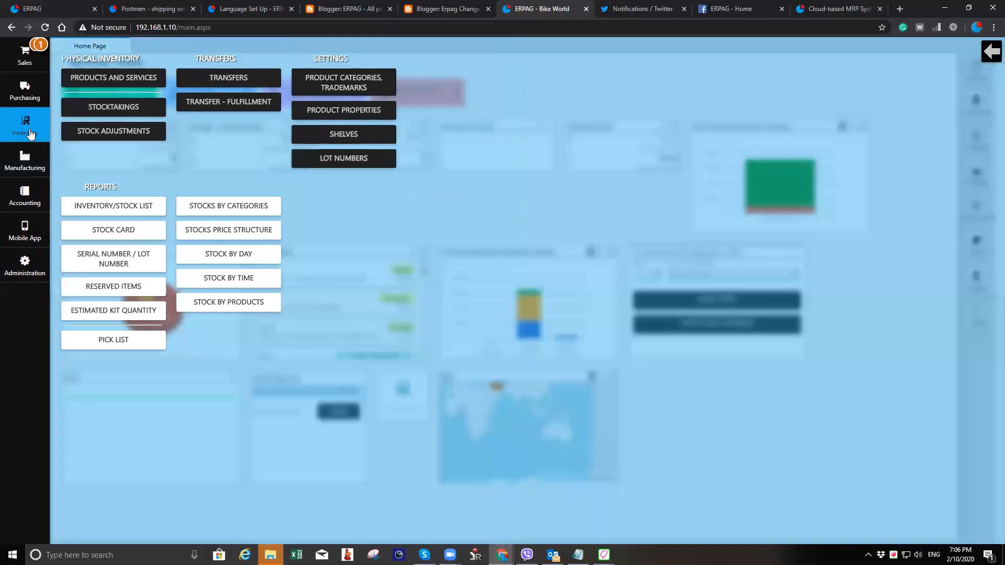
left_click(128, 79)
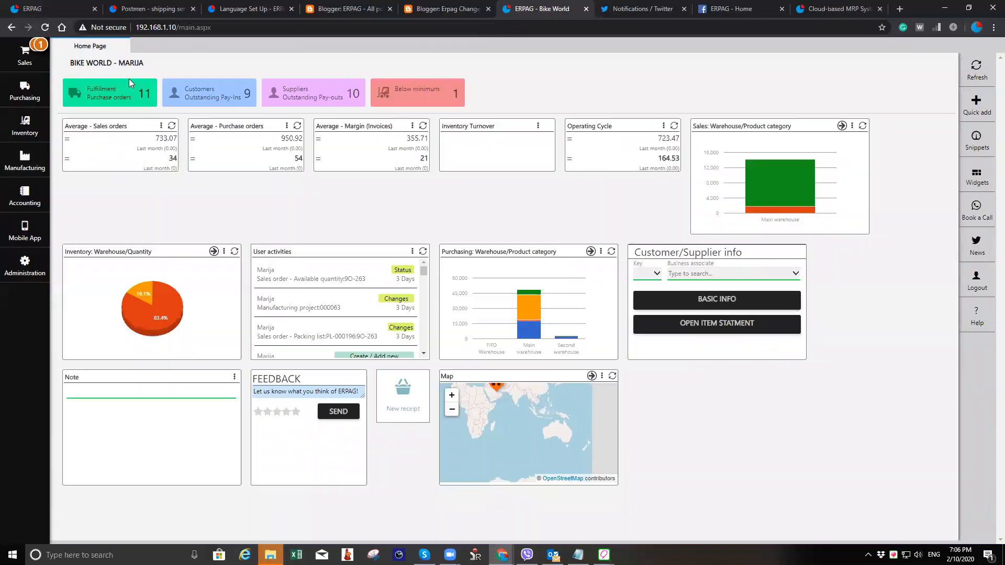
left_click(208, 88)
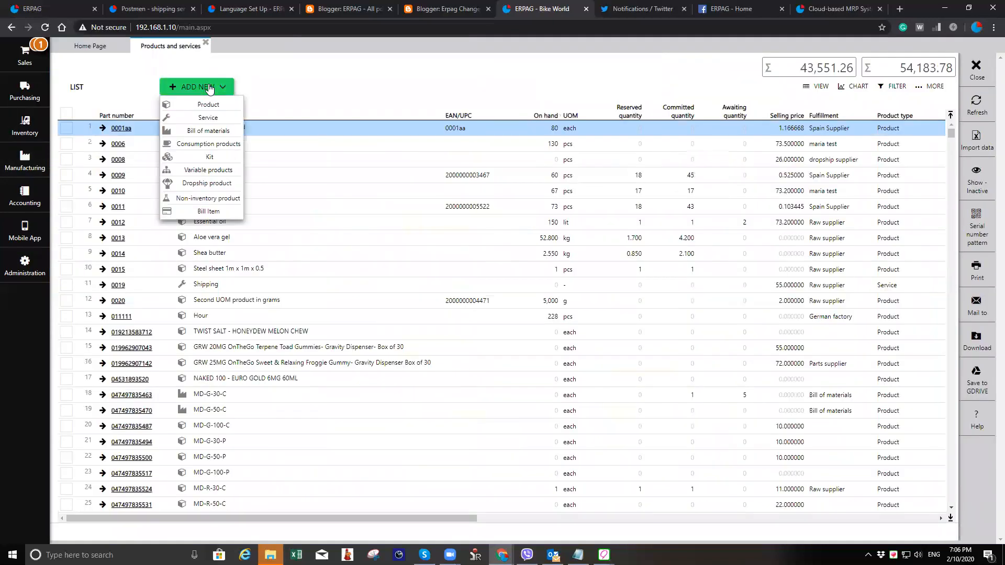
left_click(223, 130)
left_click(209, 86)
type("repaird")
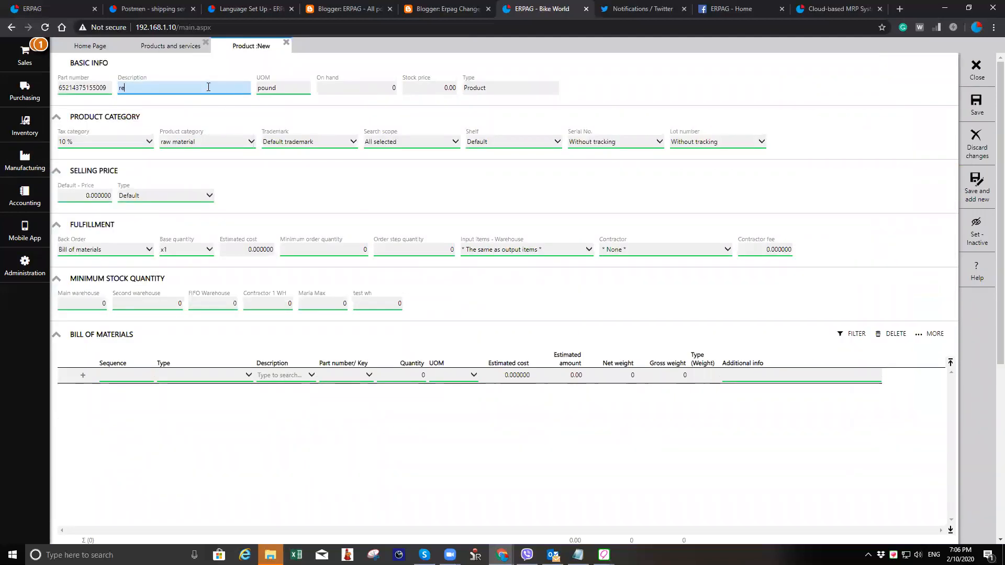
key("BackSpace")
type("ed hydro pump")
key("Tab")
type("pcs")
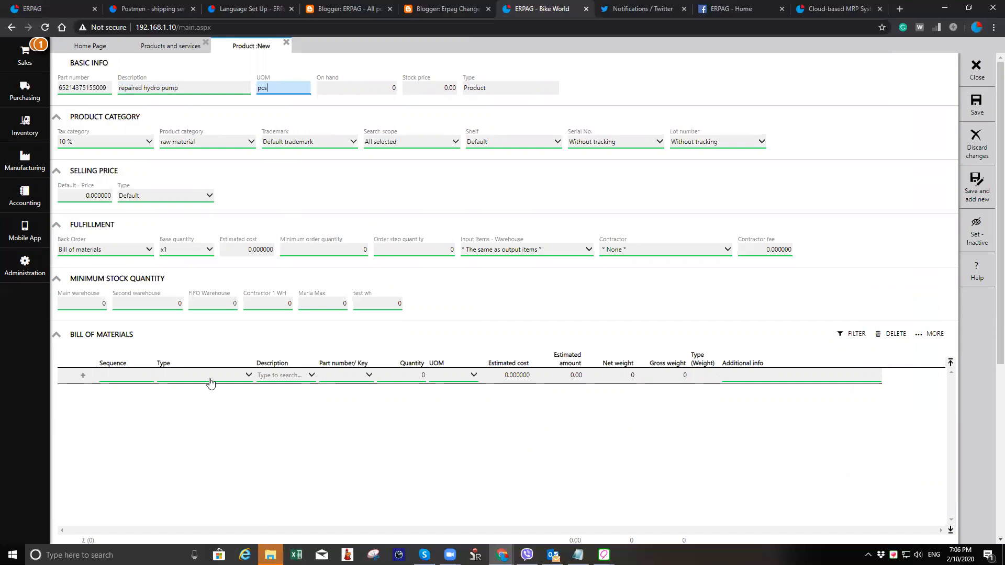
- Add Hydro pump part 1 as a component line in the bill of materials
left_click(210, 381)
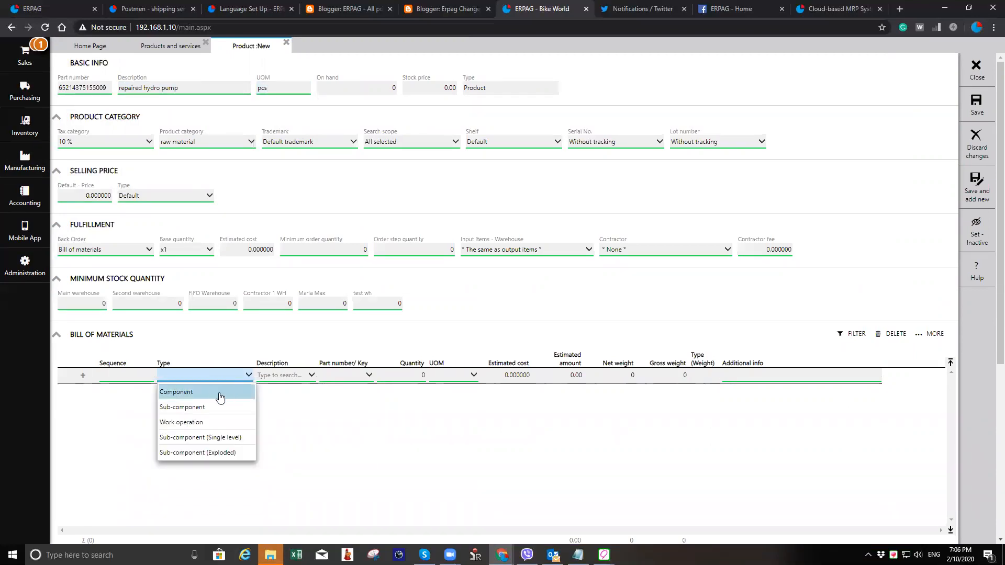
left_click(220, 397)
left_click(287, 376)
type("hy")
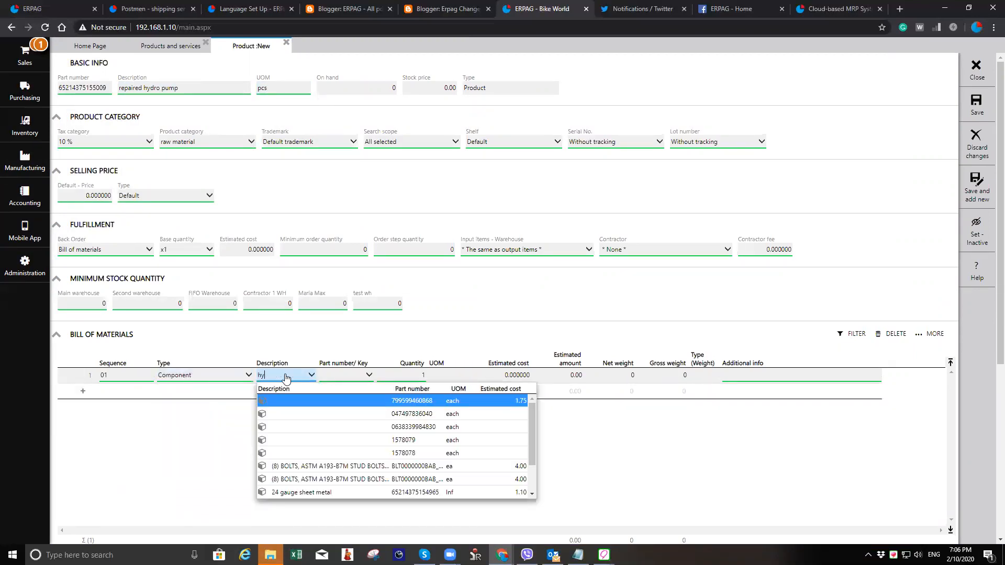
key("Return")
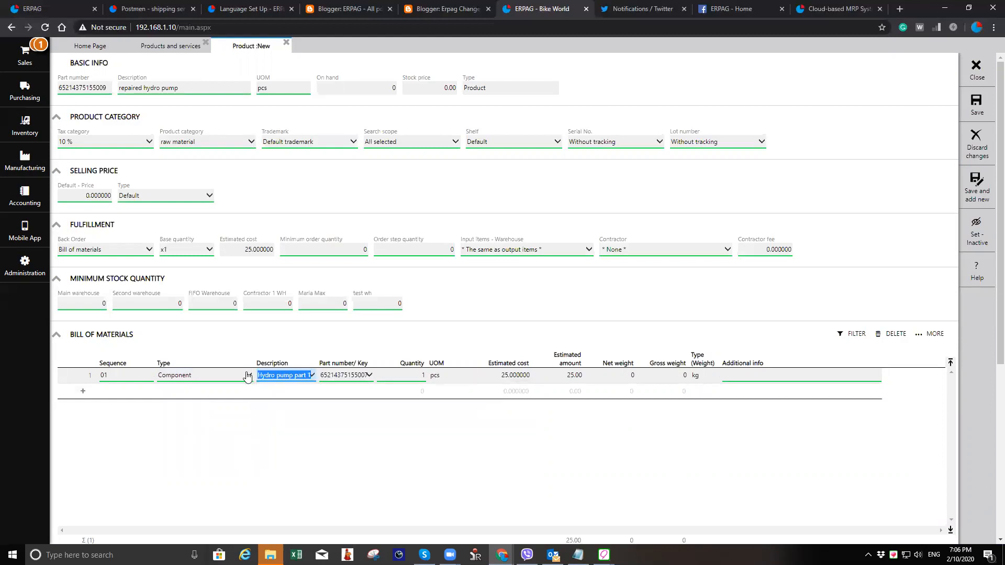
- Add the Sanding work operation as the second bill of materials line and save the product
left_click(215, 395)
left_click(220, 435)
left_click(291, 396)
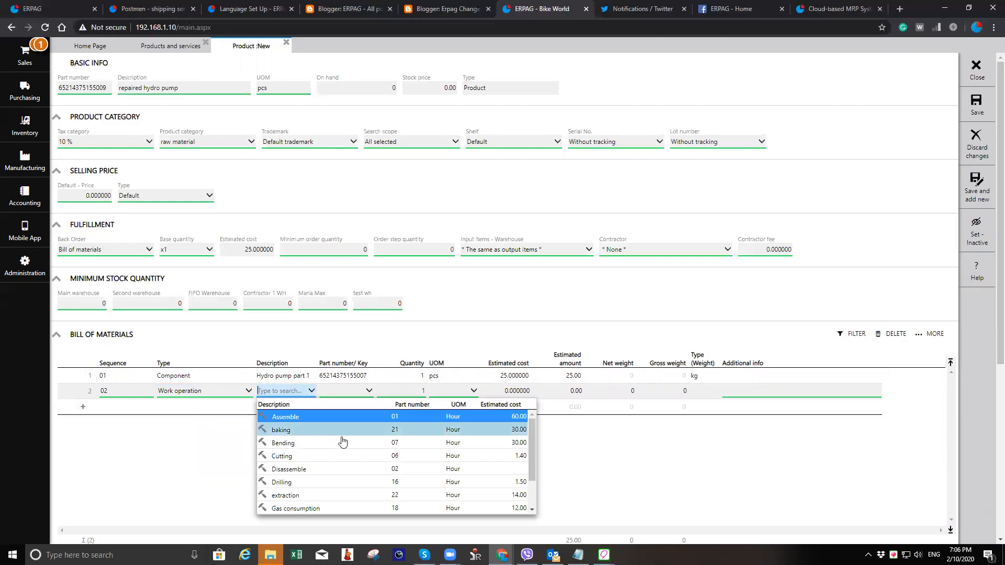
scroll(341, 440, "down", 2)
scroll(343, 441, "down", 1)
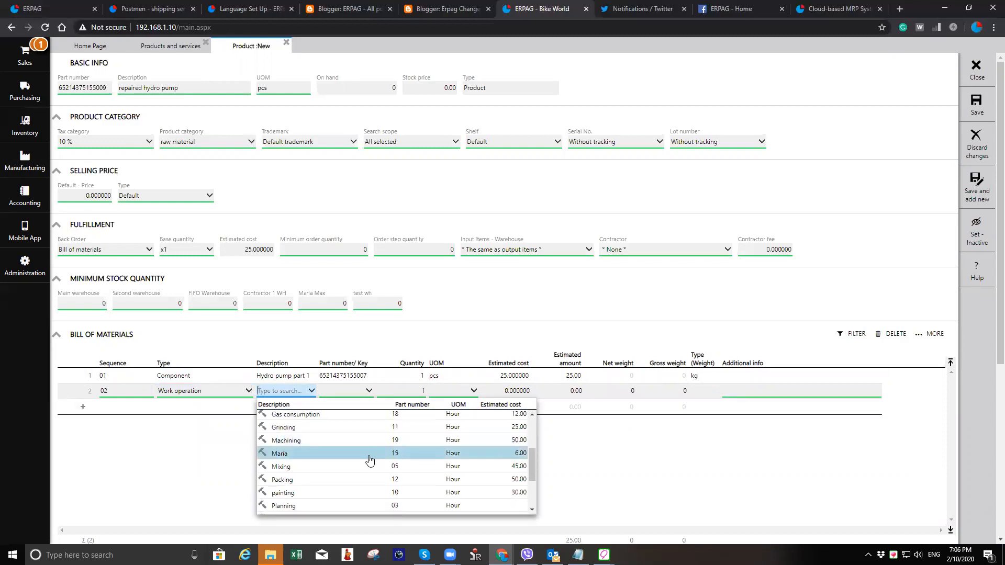
scroll(370, 459, "down", 3)
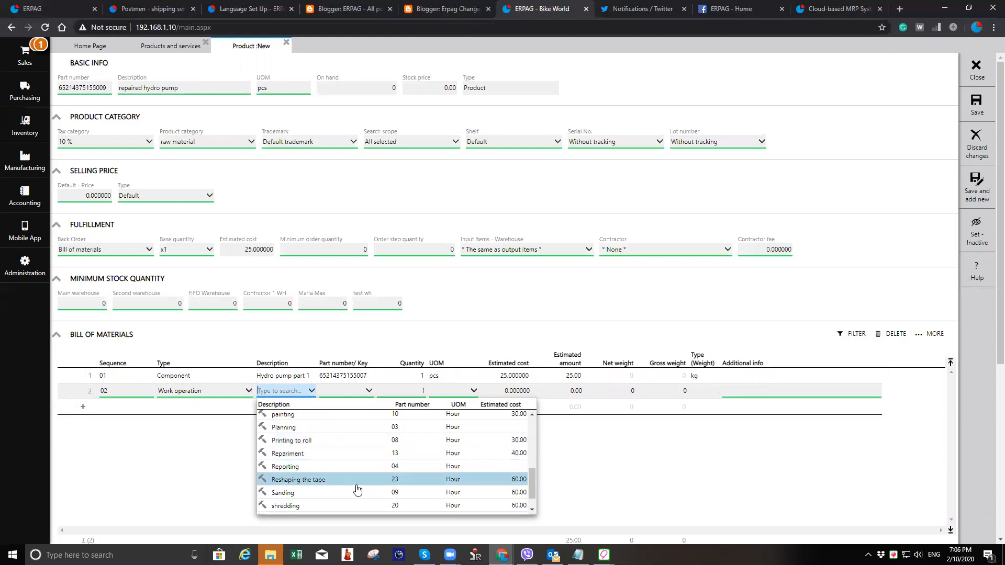
left_click(348, 493)
left_click(976, 105)
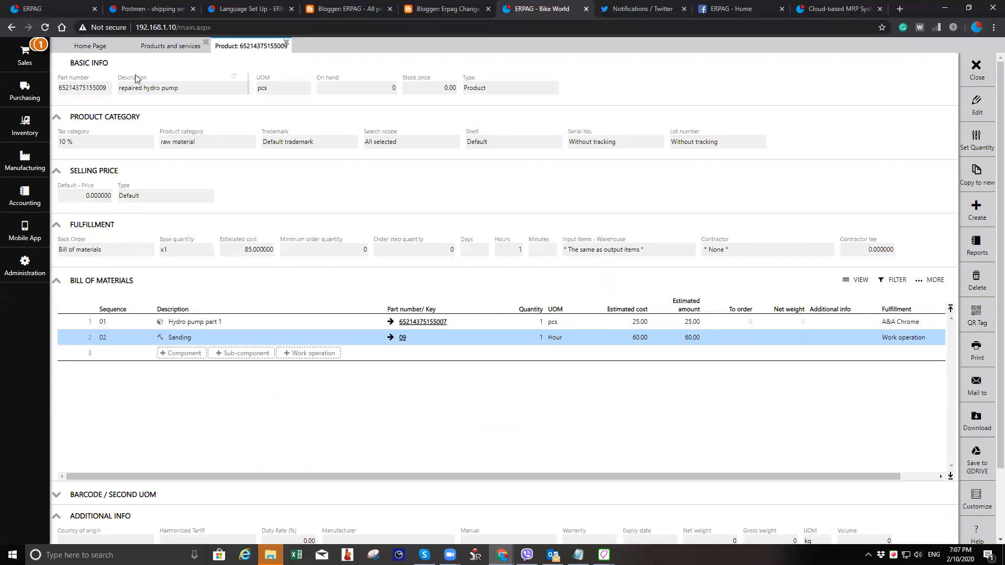
- Create a sales order from the product for customer ADAMSON FLOORING and set the item price to 100
left_click(976, 209)
left_click(929, 202)
left_click(150, 140)
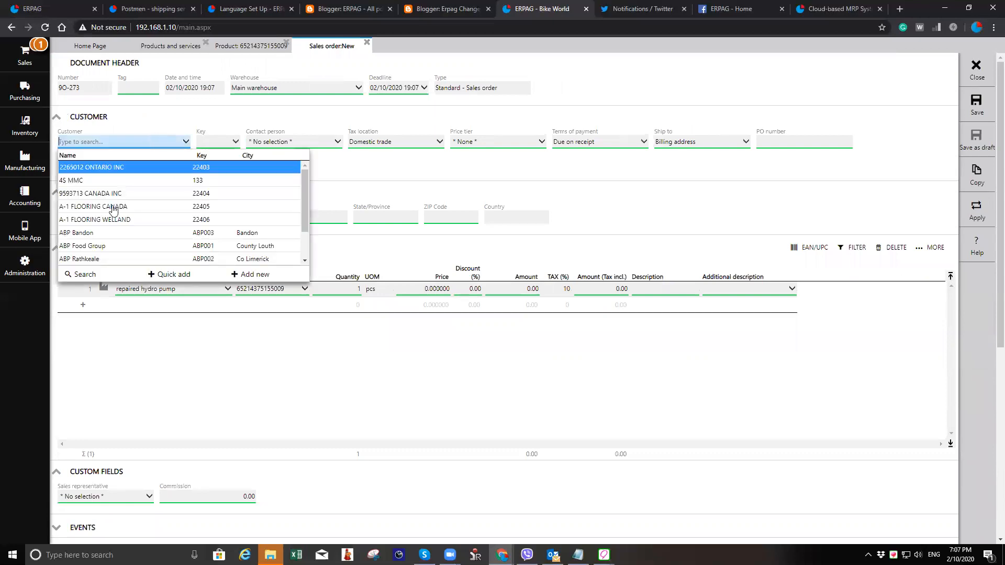
scroll(147, 249, "down", 1)
left_click(148, 241)
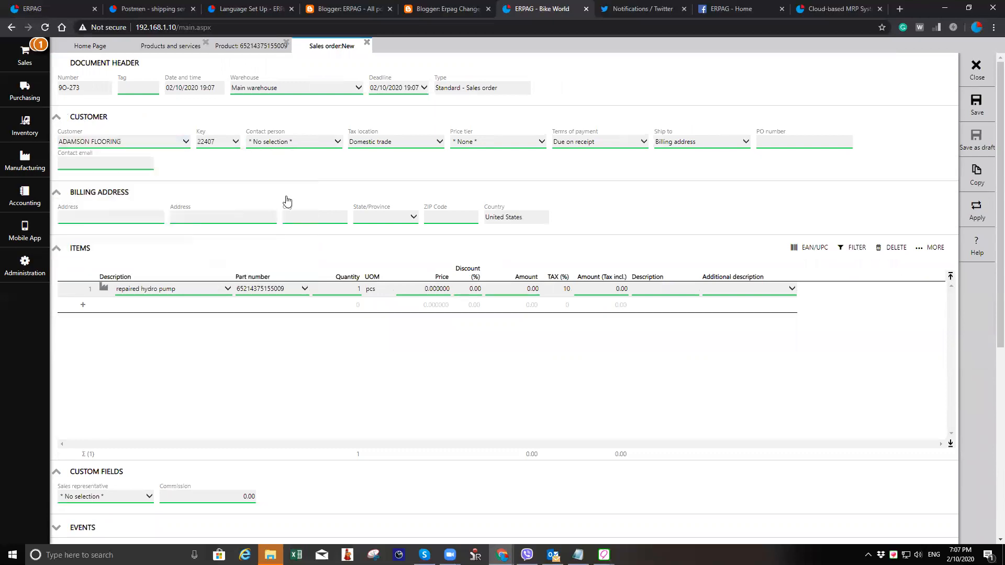
left_click(434, 288)
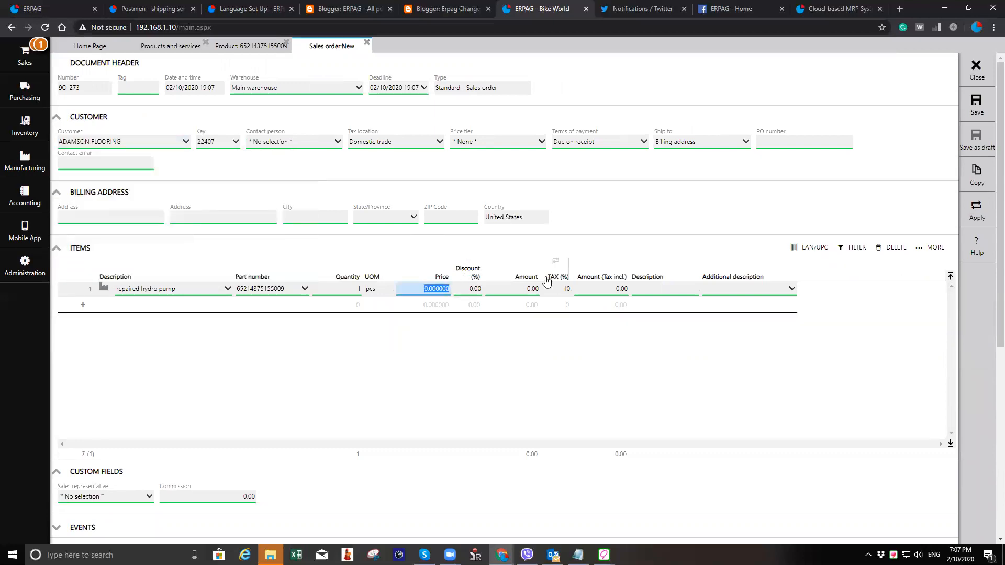
type("100")
key("Tab")
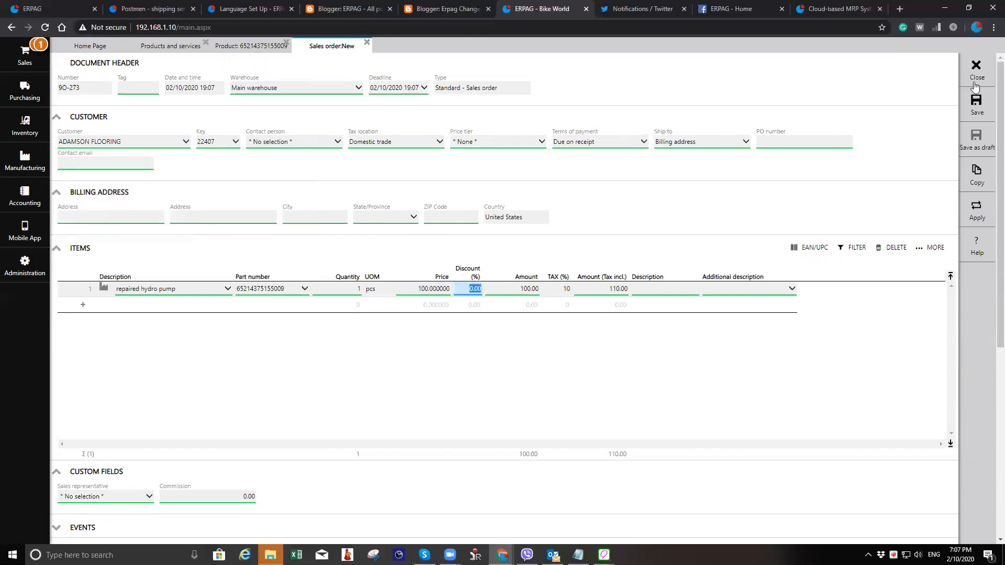
- Save the sales order and generate a single-level work order from it
left_click(976, 105)
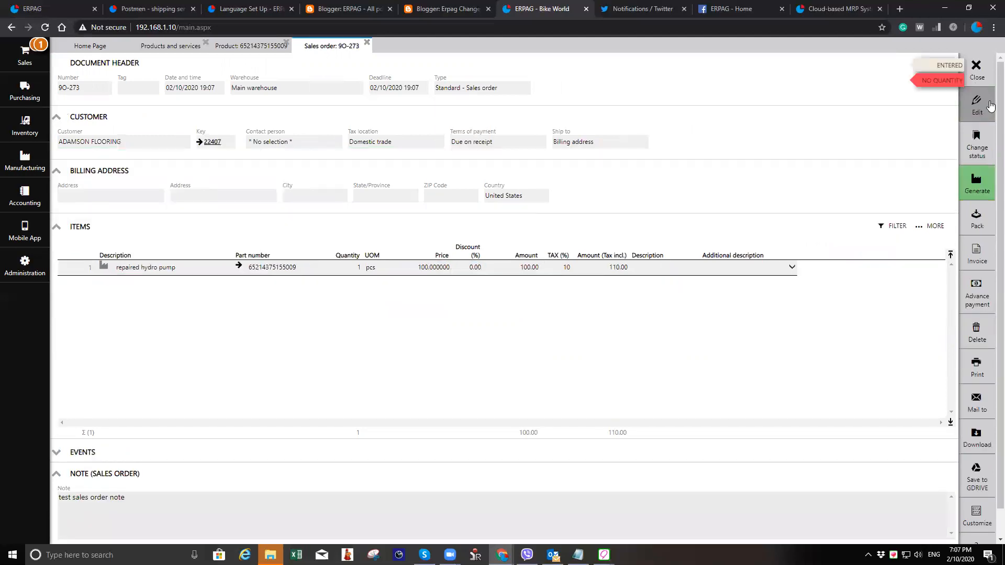
left_click(976, 184)
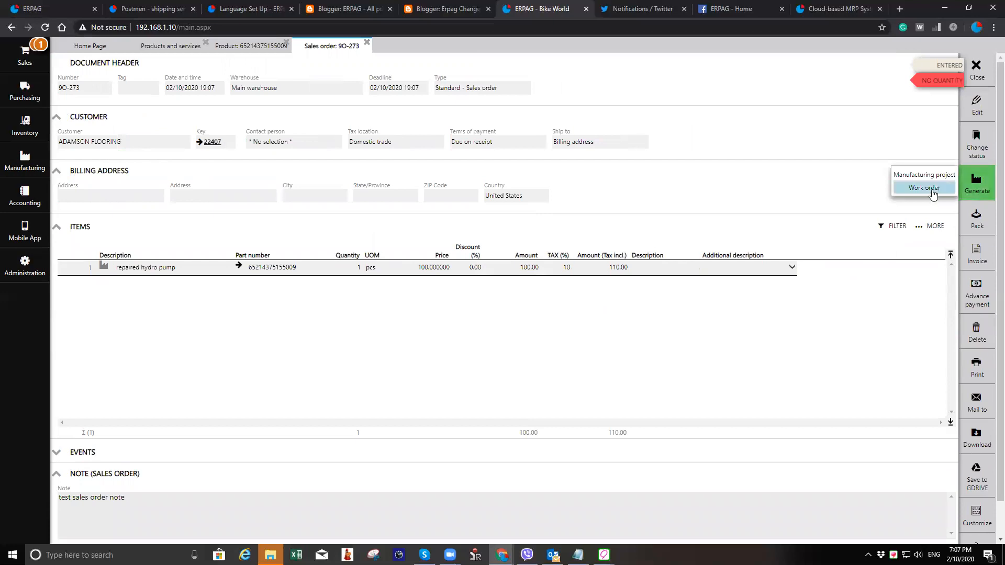
left_click(933, 188)
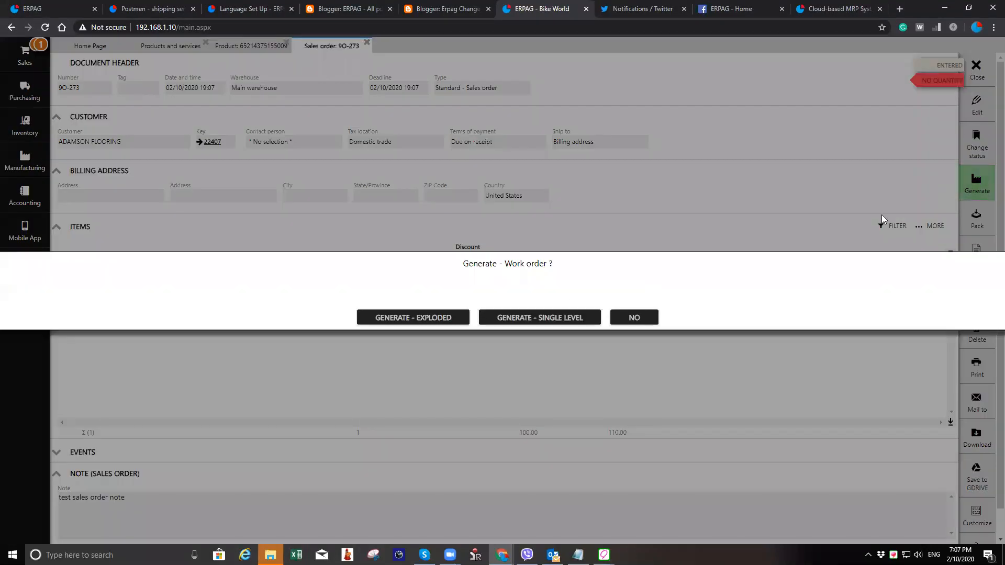
left_click(580, 320)
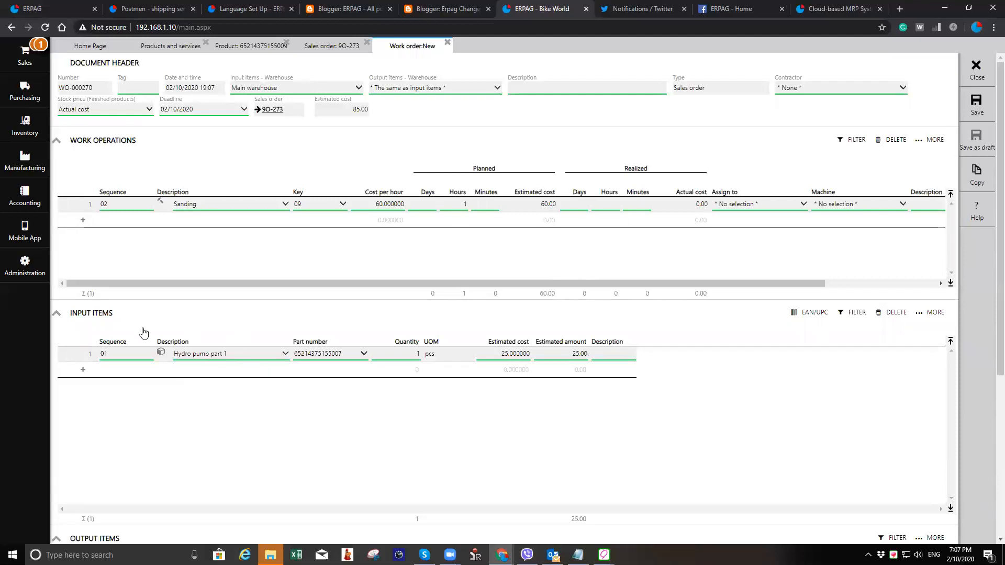
- Confirm Hydro pump part 1 as the work order's input item and save the work order
left_click(249, 358)
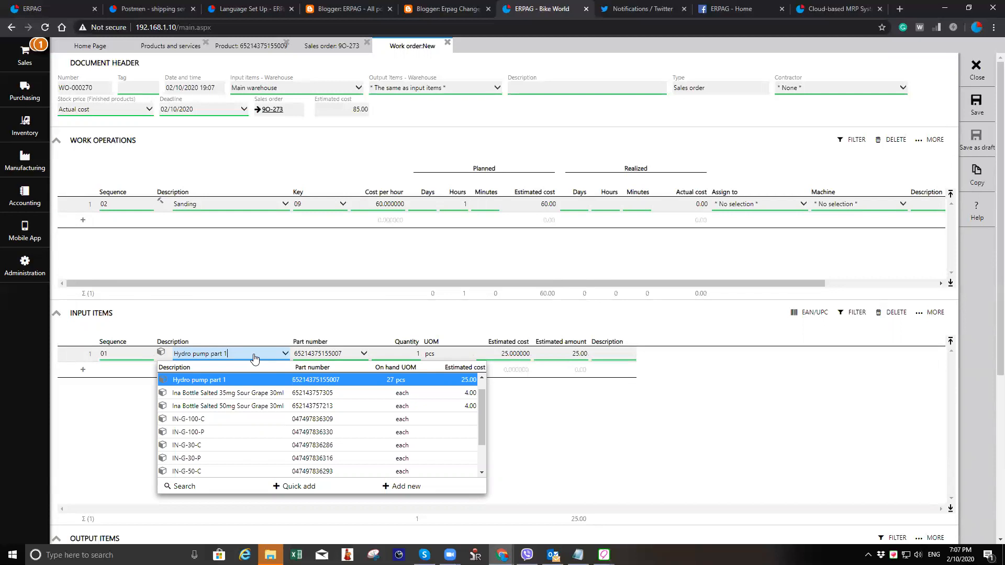
left_click(279, 385)
left_click(976, 105)
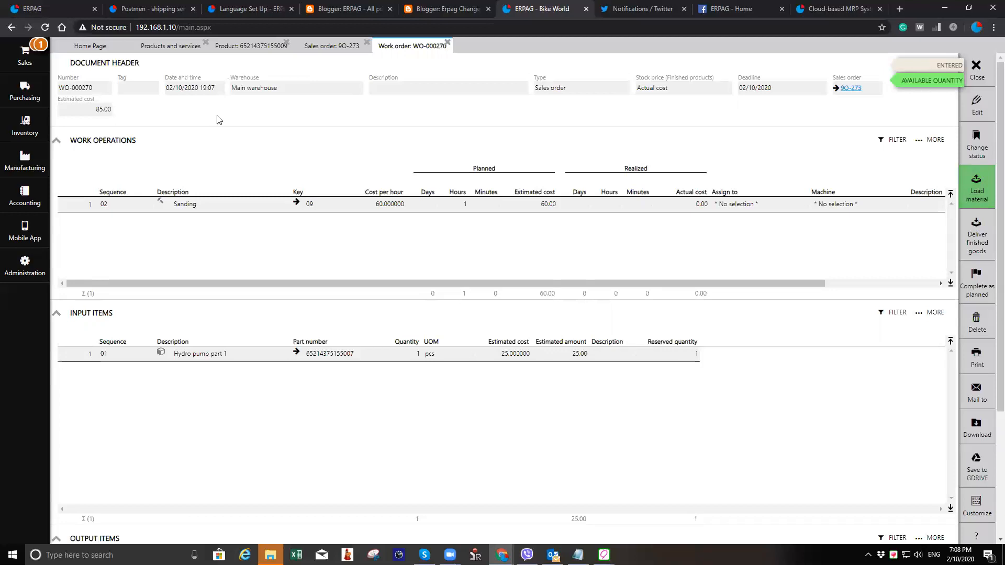
- Load material for the work order and post both the material loading and finished goods documents
left_click(18, 94)
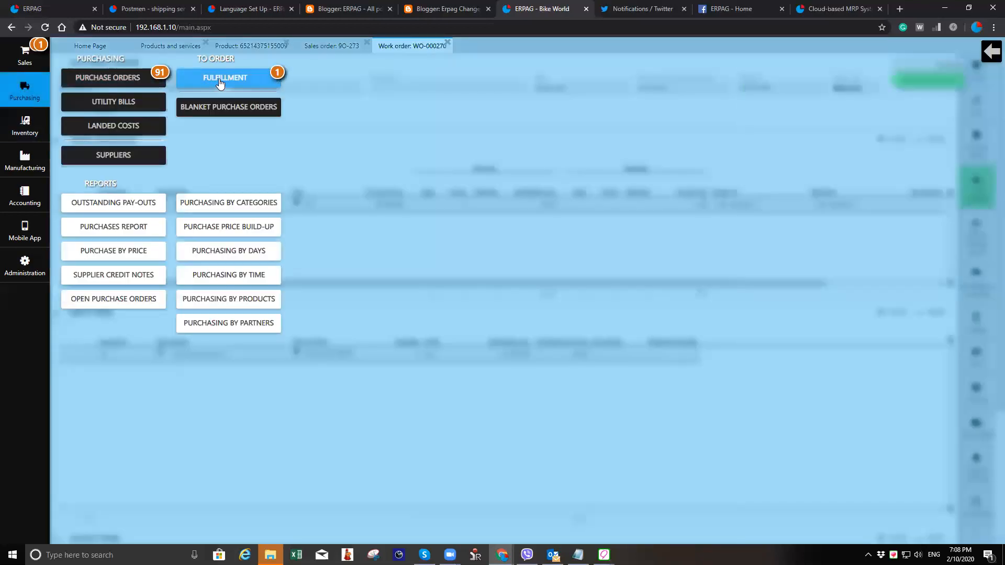
left_click(12, 101)
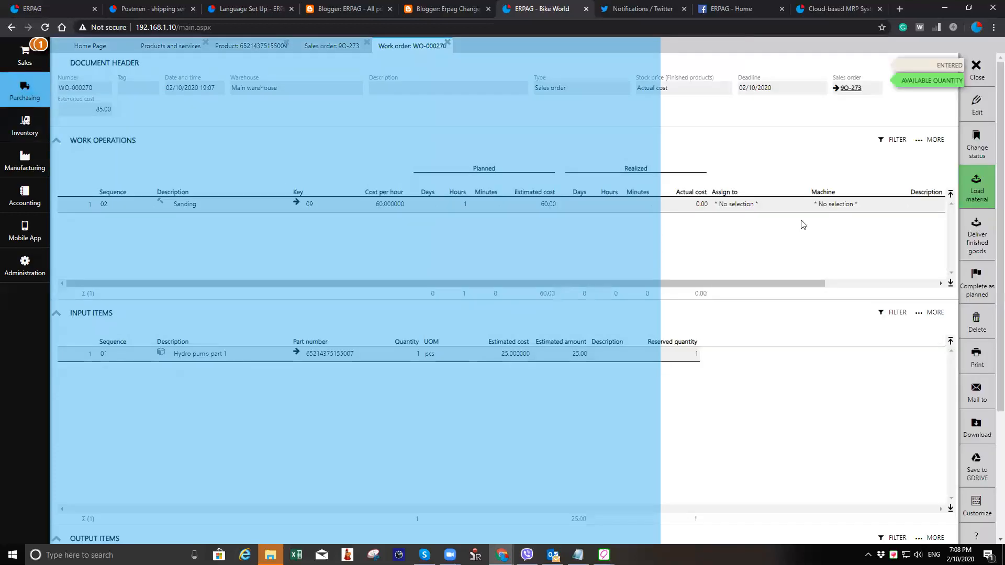
left_click(976, 188)
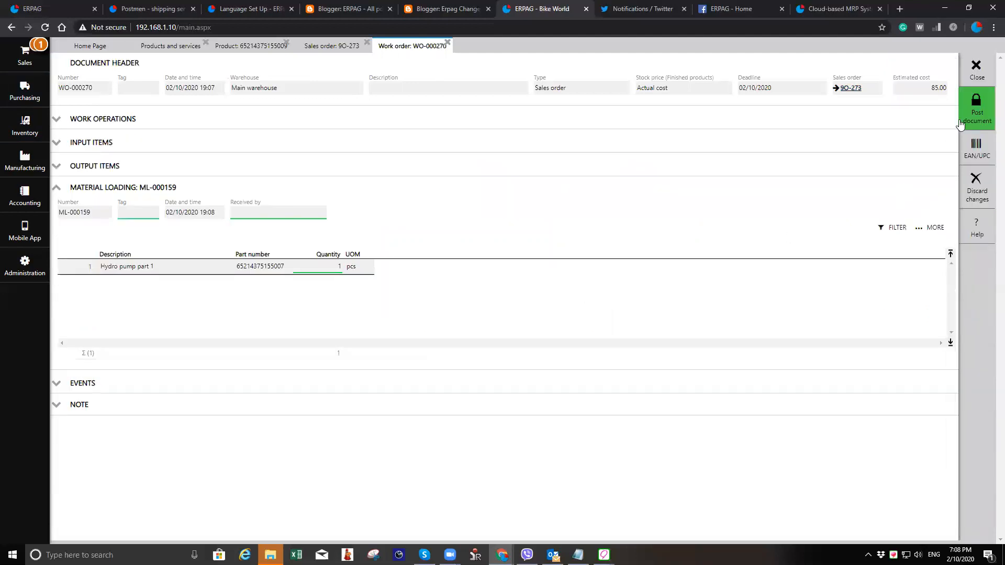
left_click(976, 110)
left_click(479, 318)
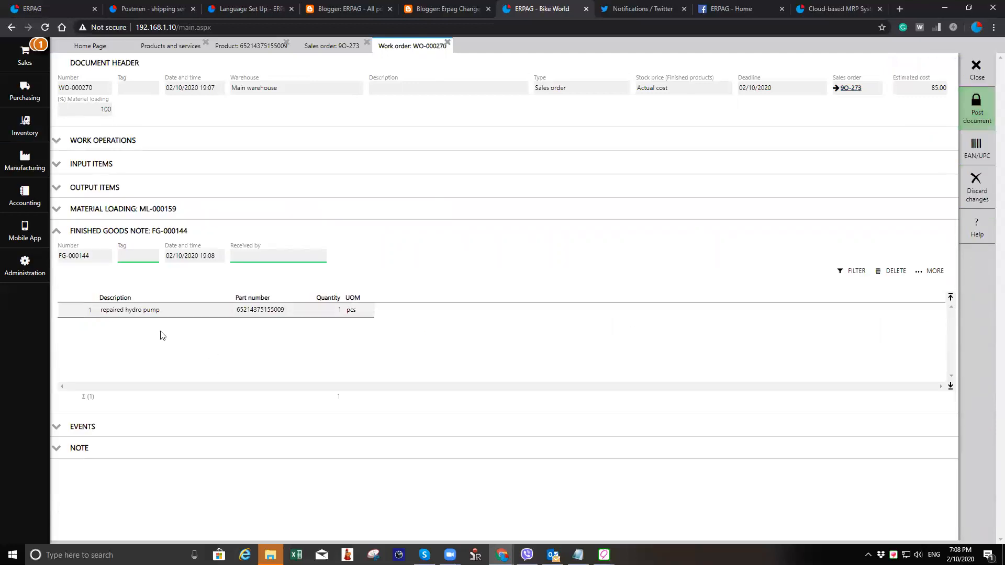
left_click(976, 110)
left_click(479, 318)
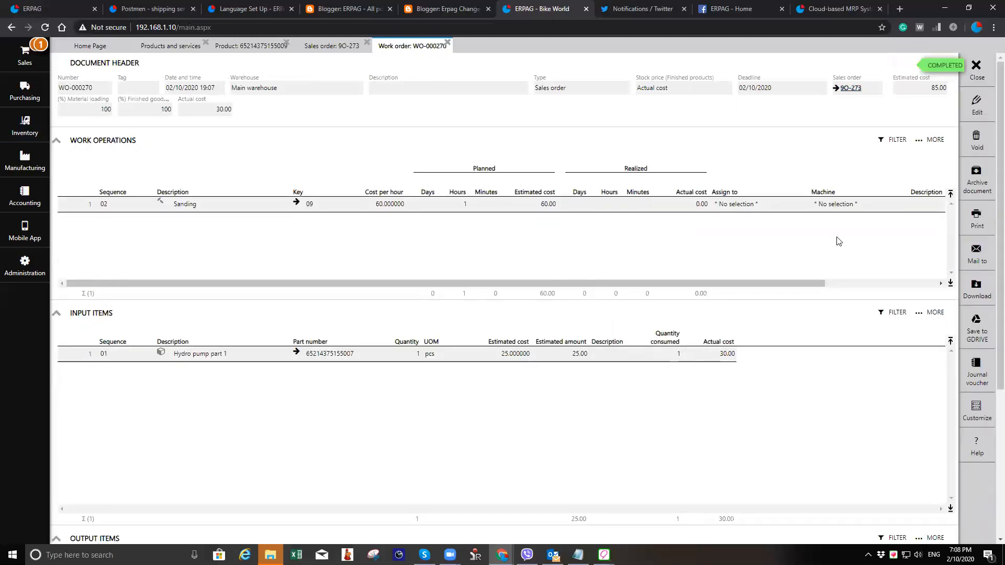
- Close the work order, then post the sales order's packing list and invoice the order
left_click(977, 67)
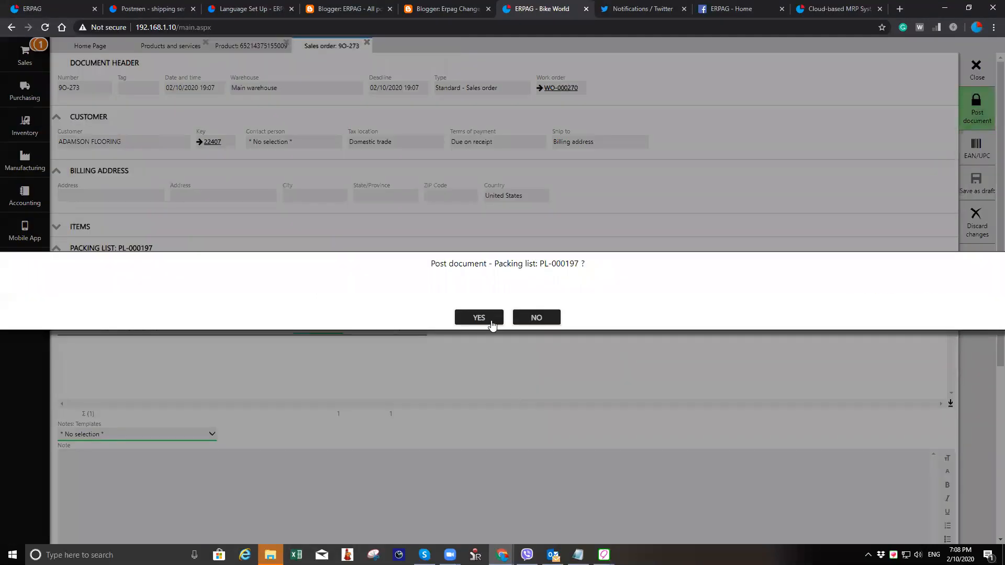
left_click(491, 322)
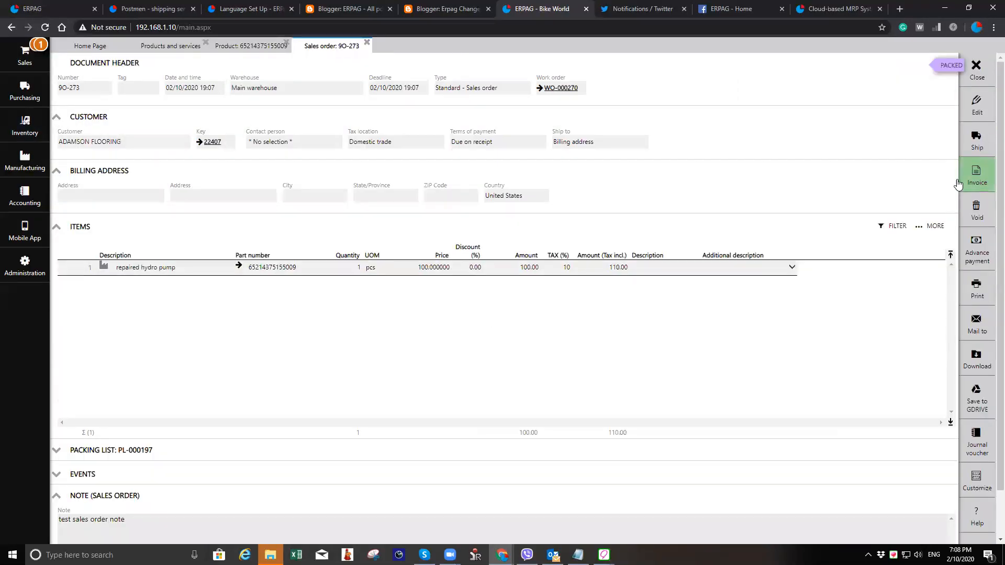
left_click(959, 181)
left_click(482, 318)
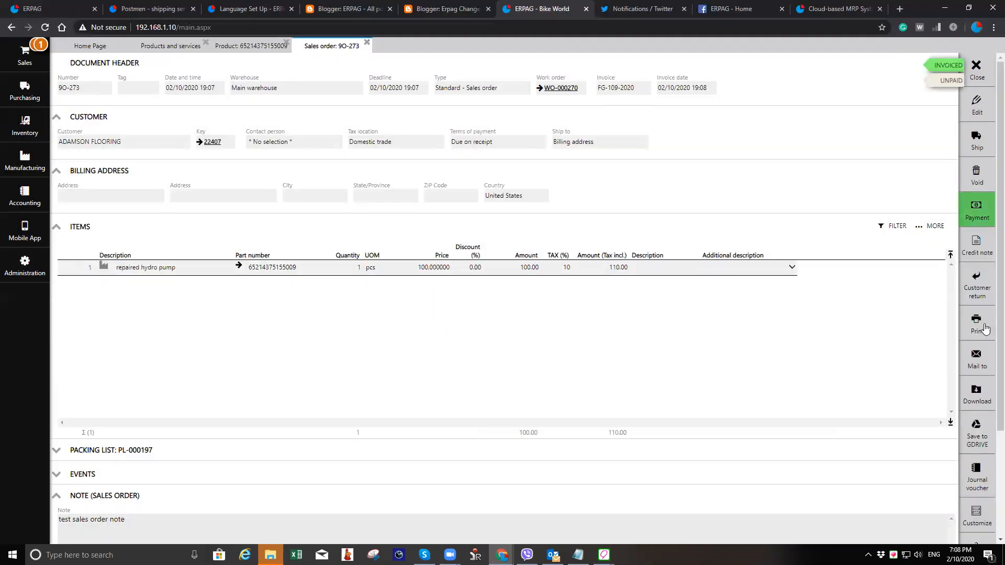
- Open the invoice print preview, zoom in to examine it, and cancel printing
left_click(982, 329)
left_click(927, 327)
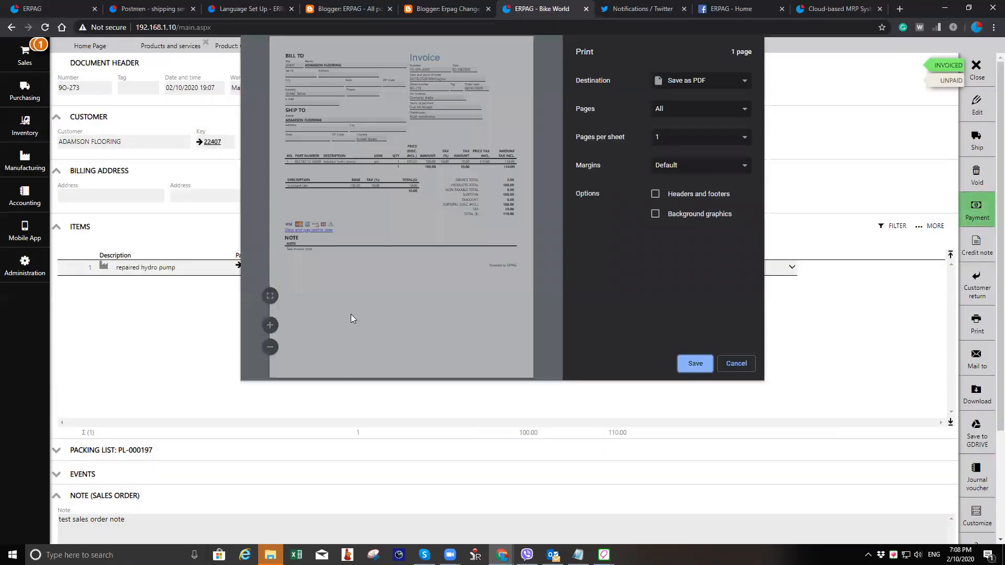
left_click(270, 325)
left_click(270, 324)
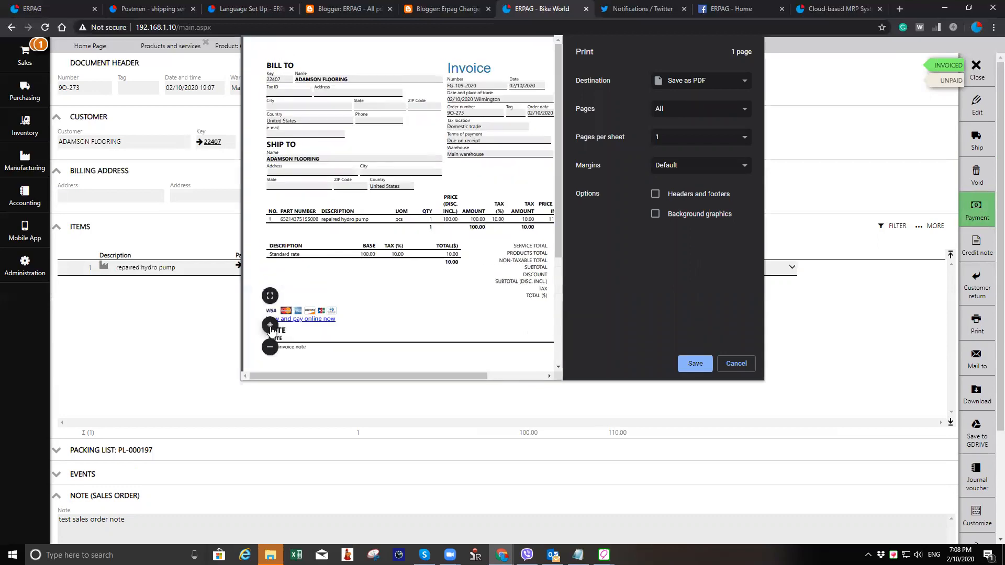
left_click(270, 325)
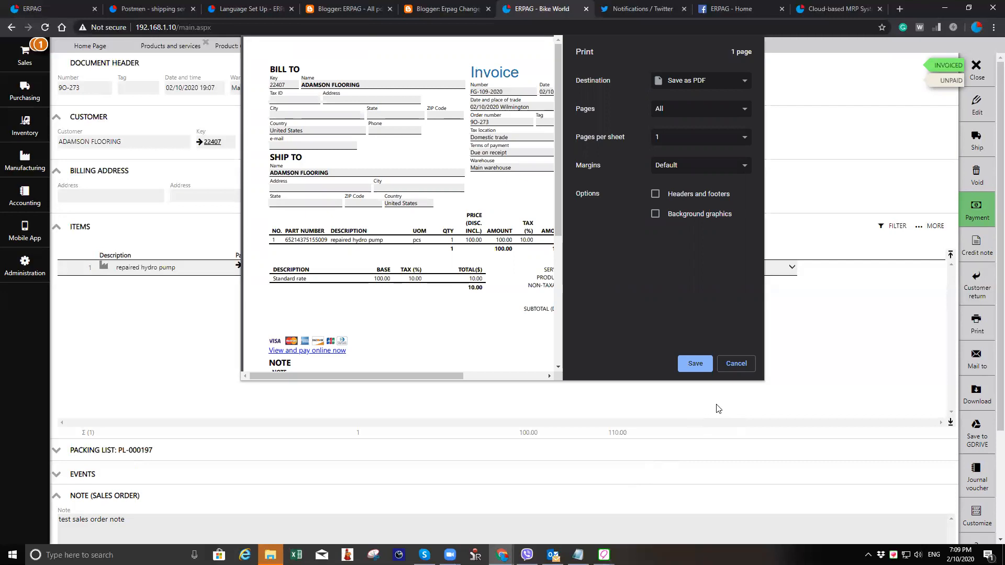
left_click(734, 365)
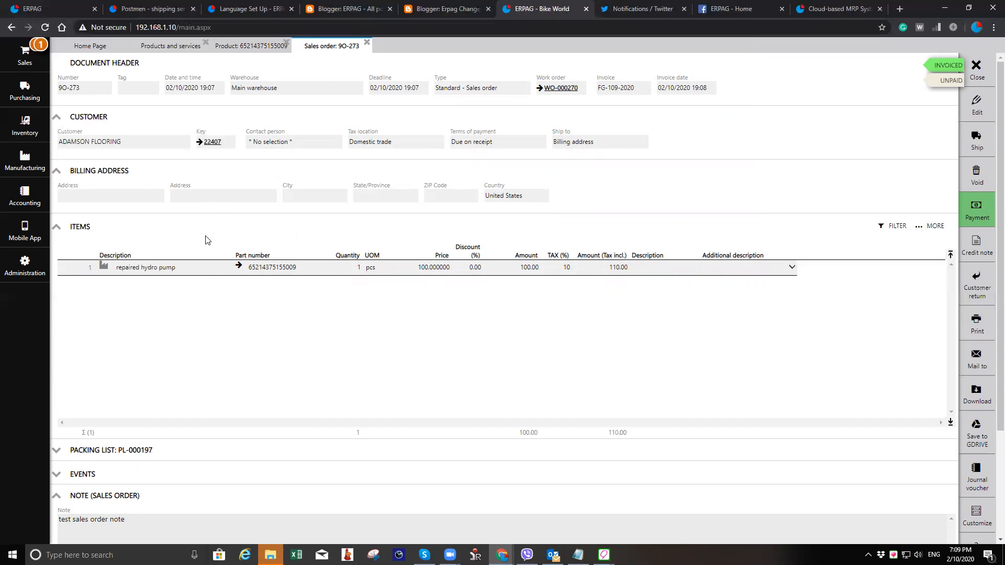
- Examine the repaired hydro pump product and the completed work order's input and output items
left_click(239, 267)
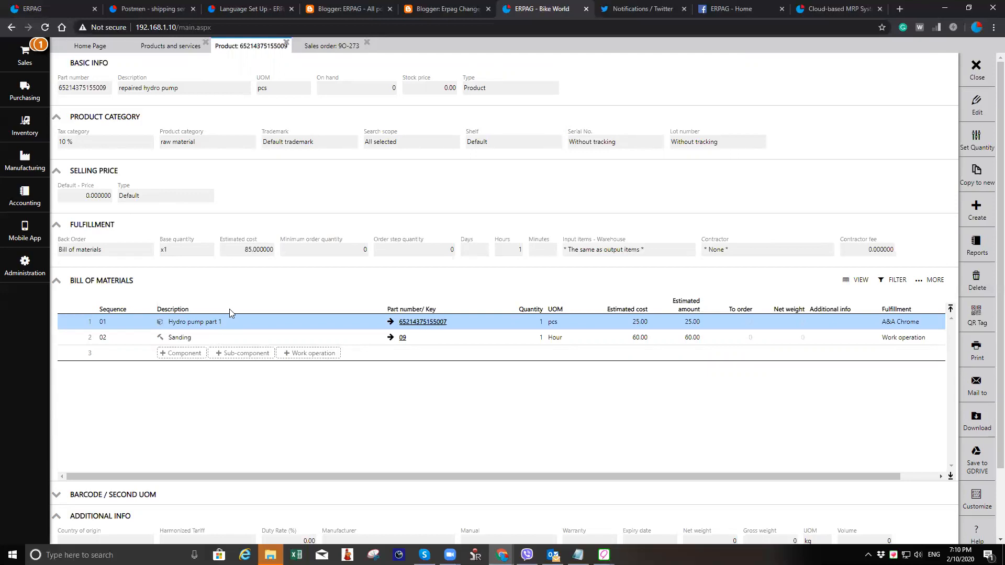
left_click(331, 48)
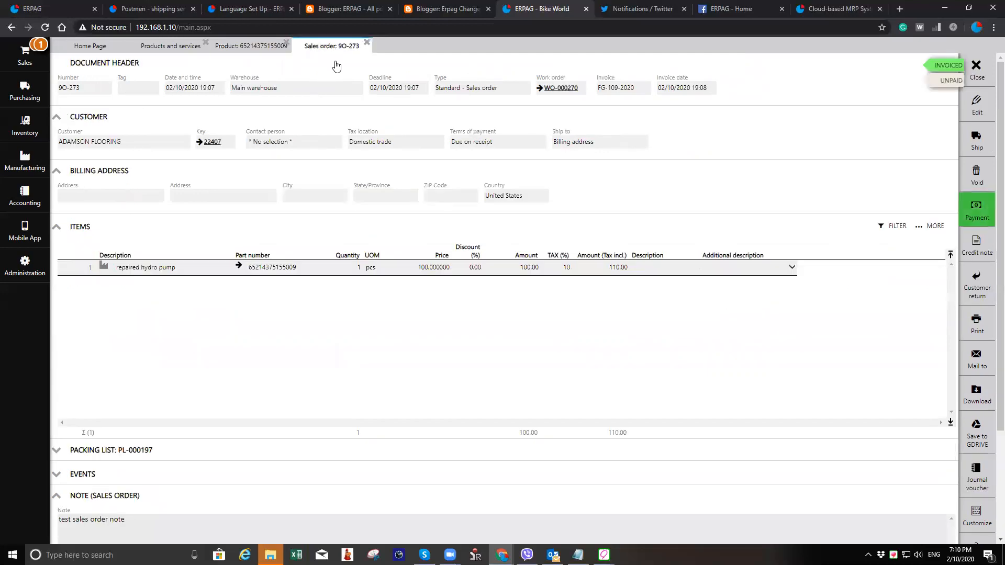
left_click(572, 88)
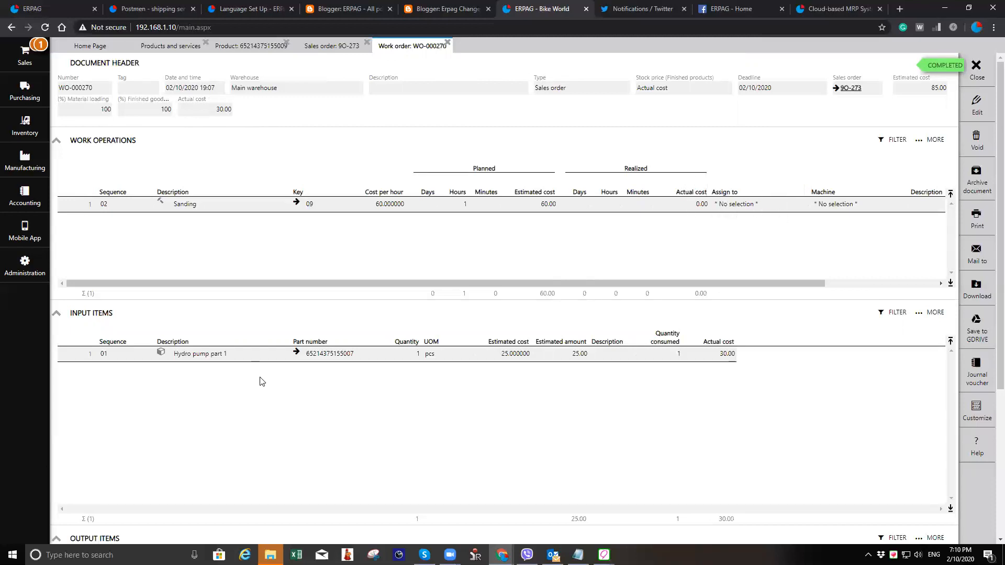
scroll(262, 382, "down", 2)
scroll(353, 348, "down", 2)
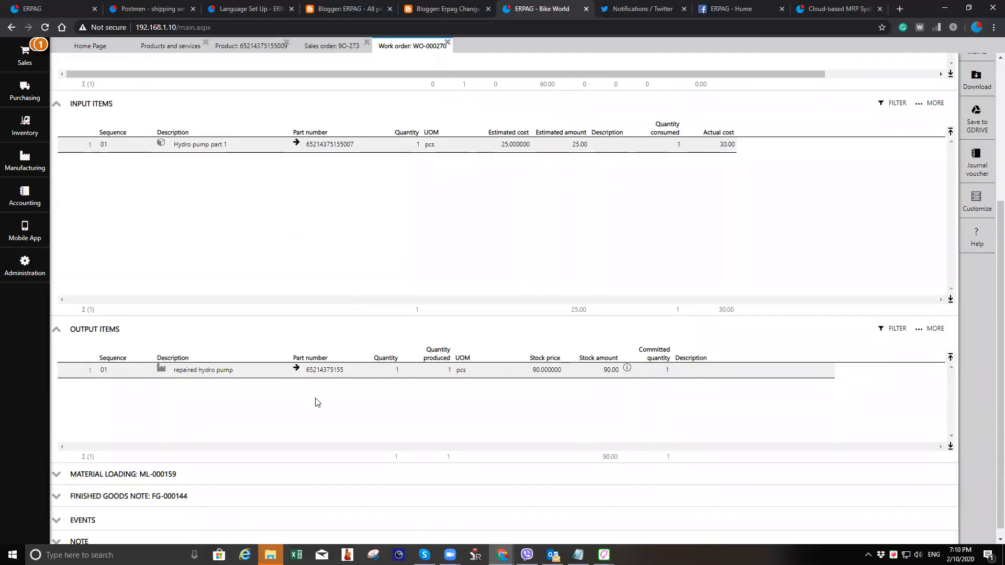
scroll(315, 402, "up", 4)
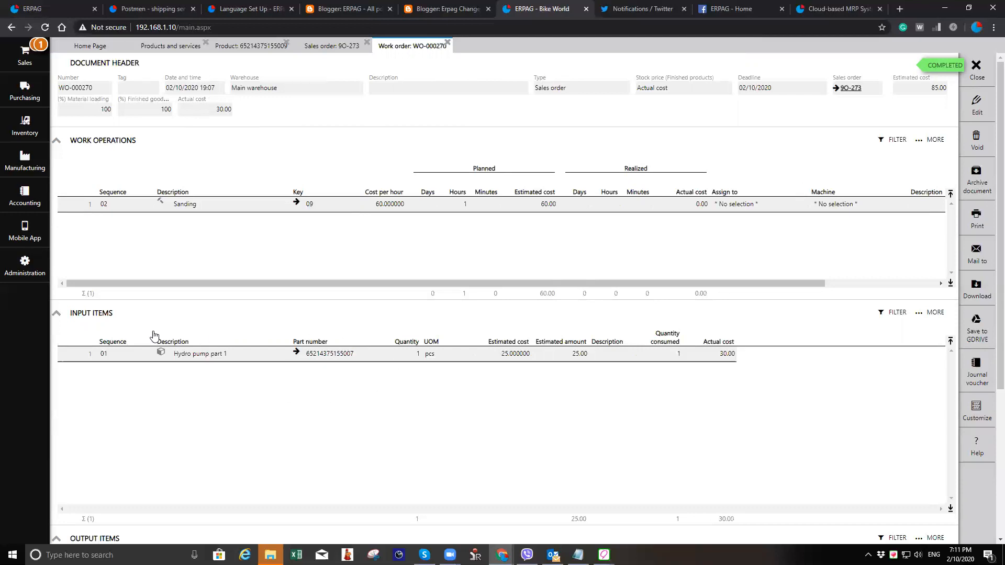
scroll(273, 411, "down", 3)
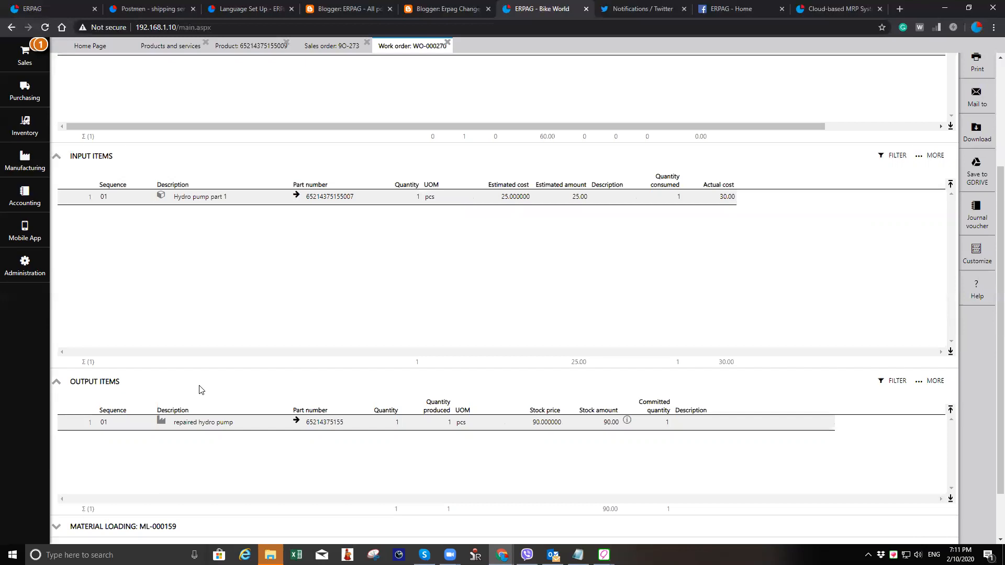
scroll(245, 358, "up", 3)
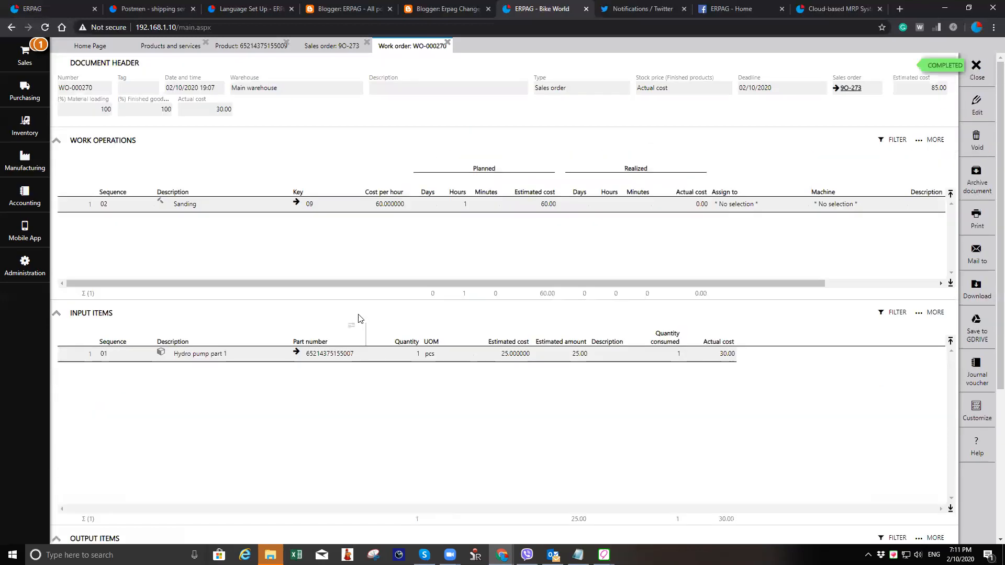
- Open the work order for editing and review its input and output items
left_click(975, 114)
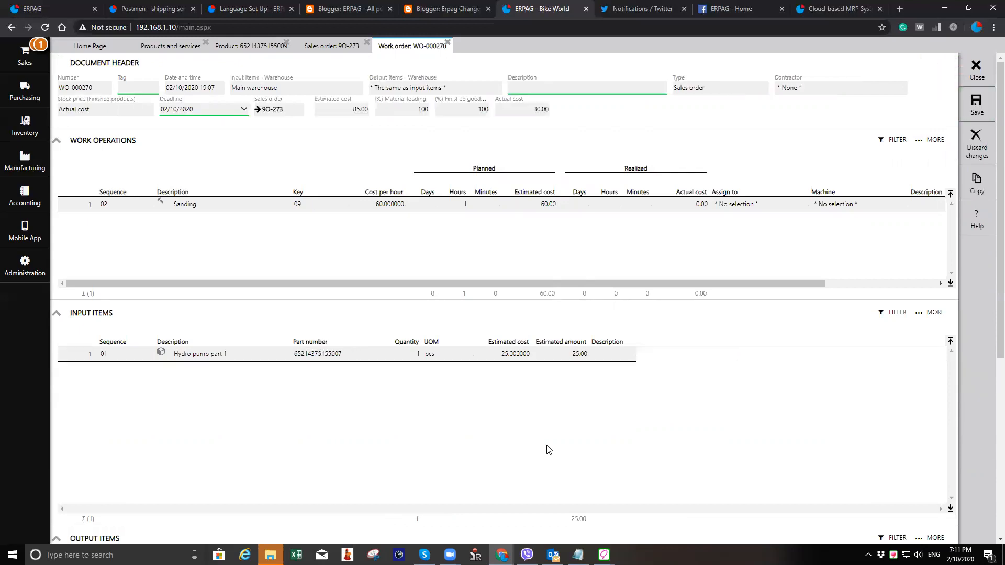
scroll(545, 423, "down", 3)
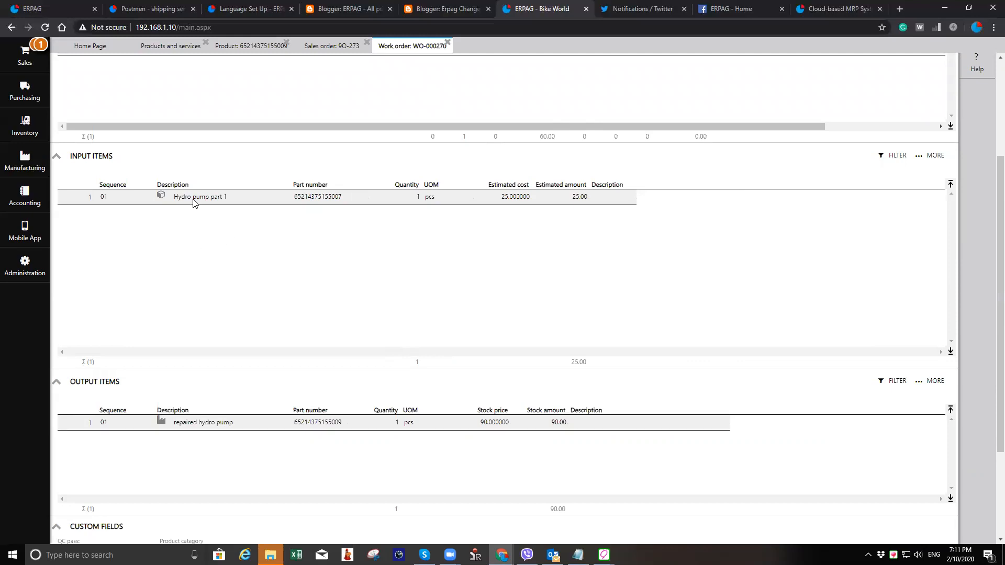
scroll(782, 229, "up", 3)
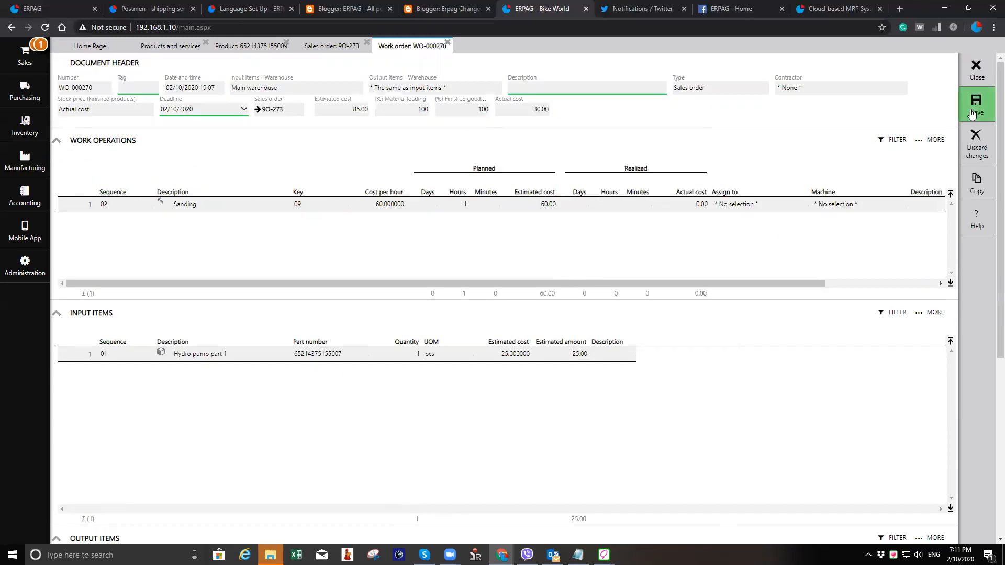
- Open the Hydro pump part 1 product, set its serial number tracking to Without tracking, and save it
left_click(296, 354)
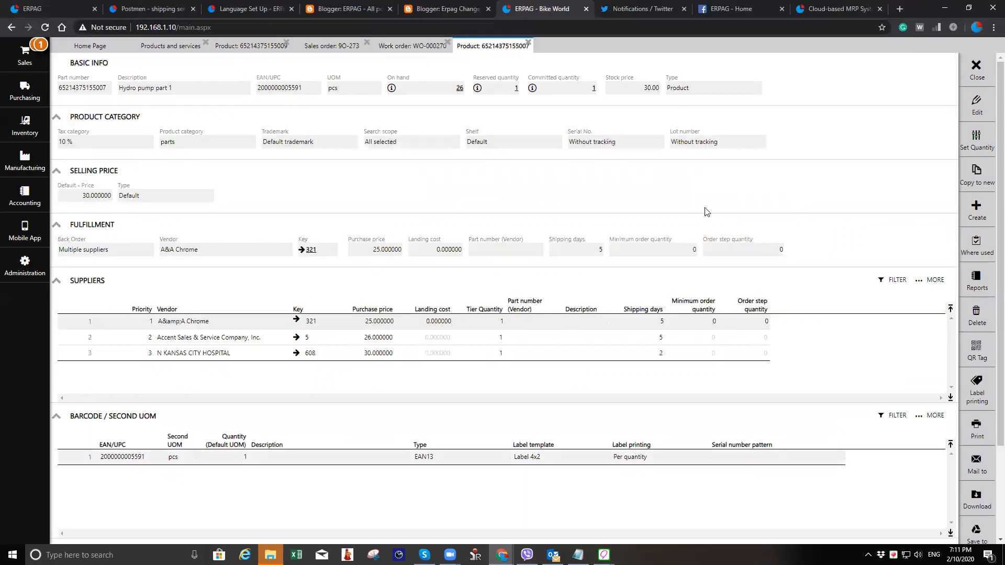
left_click(643, 144)
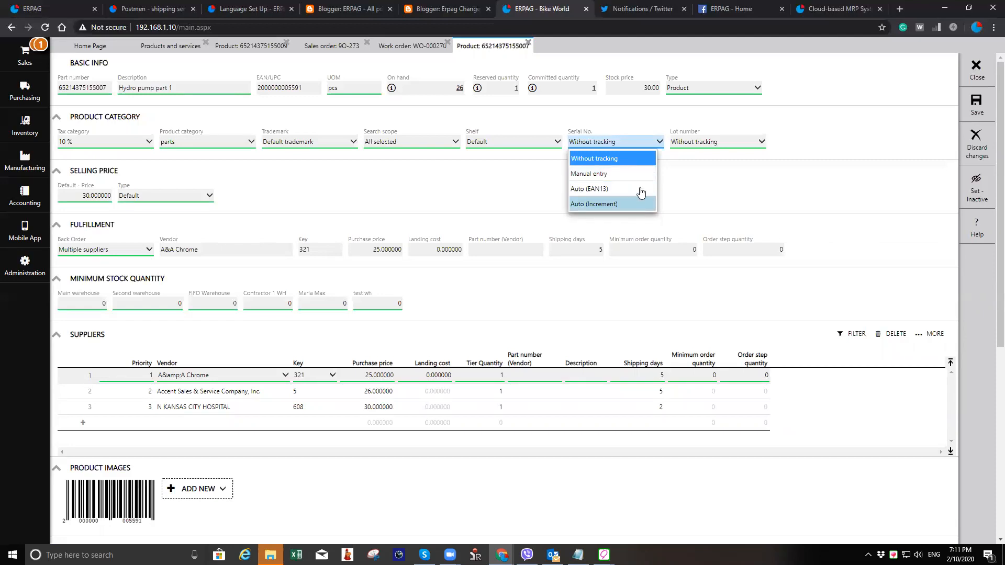
left_click(632, 158)
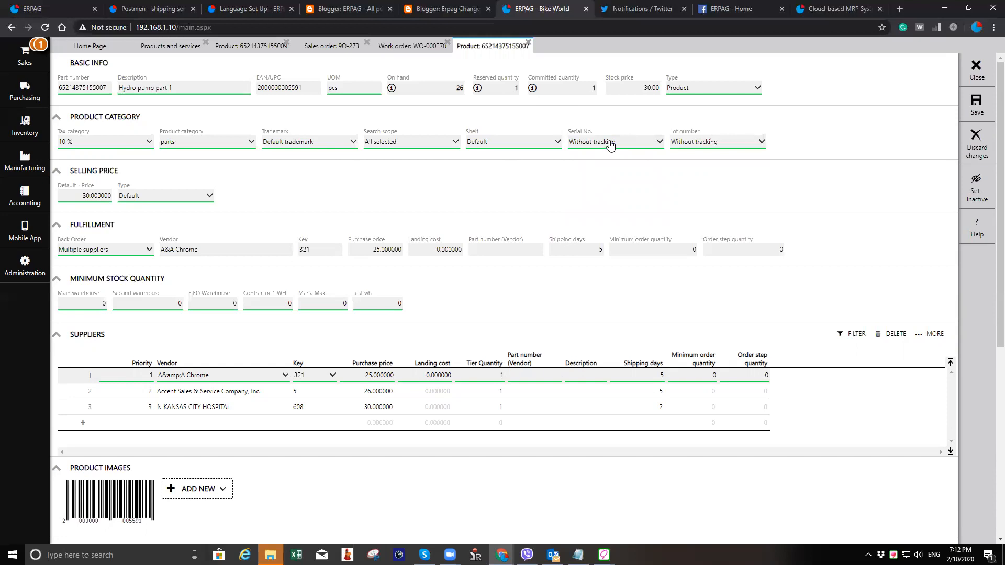
left_click(974, 101)
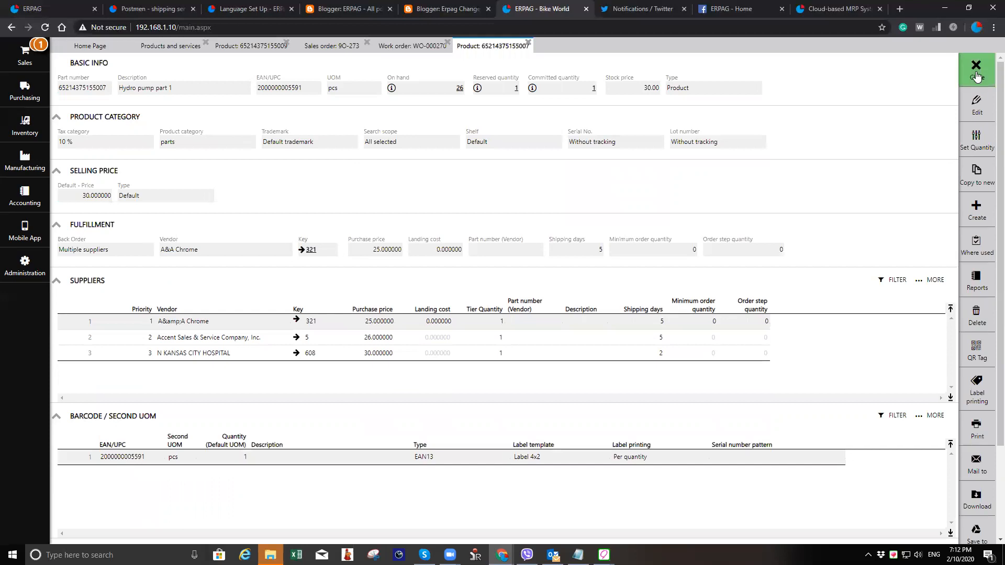
left_click(976, 74)
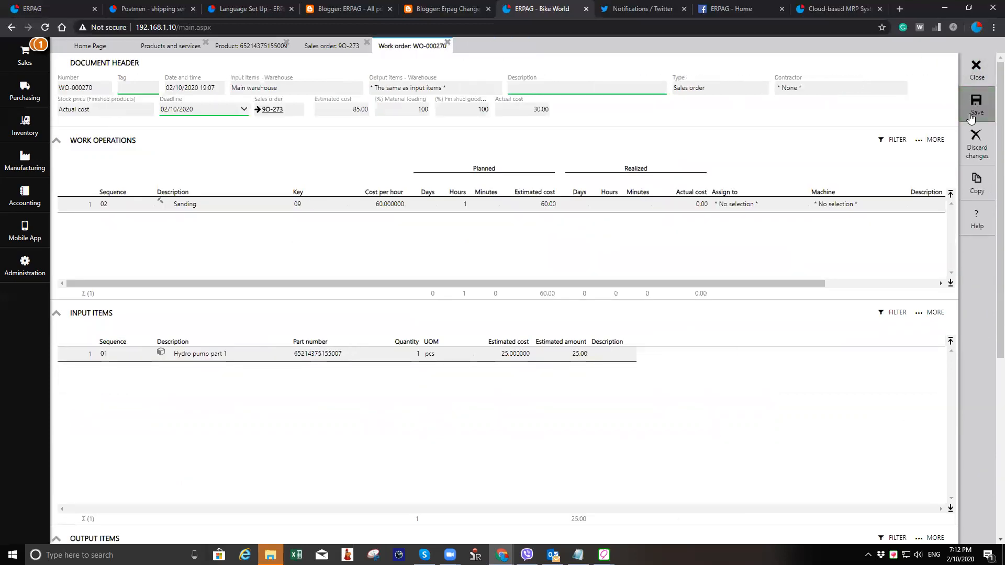
- Set the work order's QC pass custom field to YES and its Product category to Sub-assembly, then save the work order
scroll(657, 442, "down", 4)
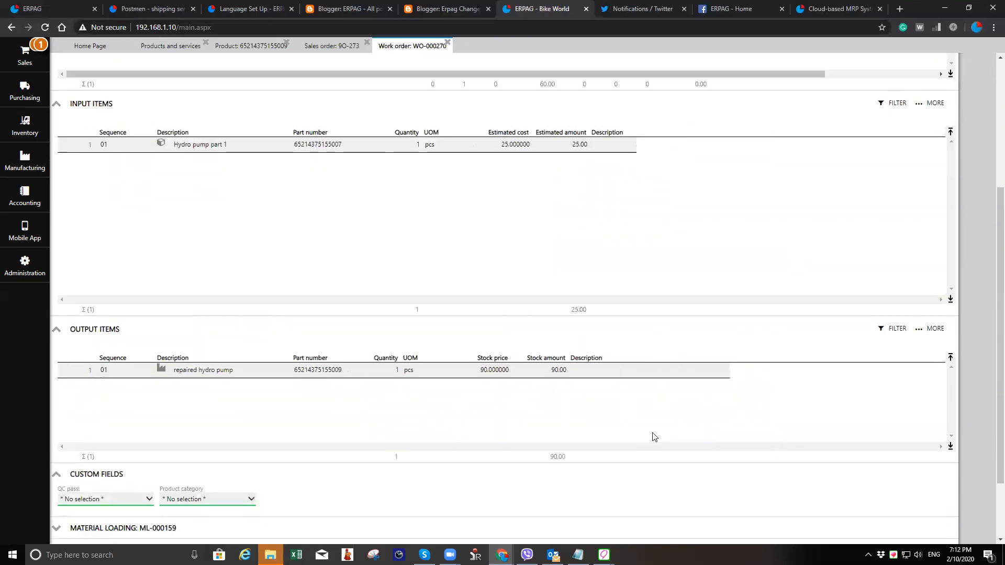
scroll(654, 436, "down", 2)
left_click(113, 414)
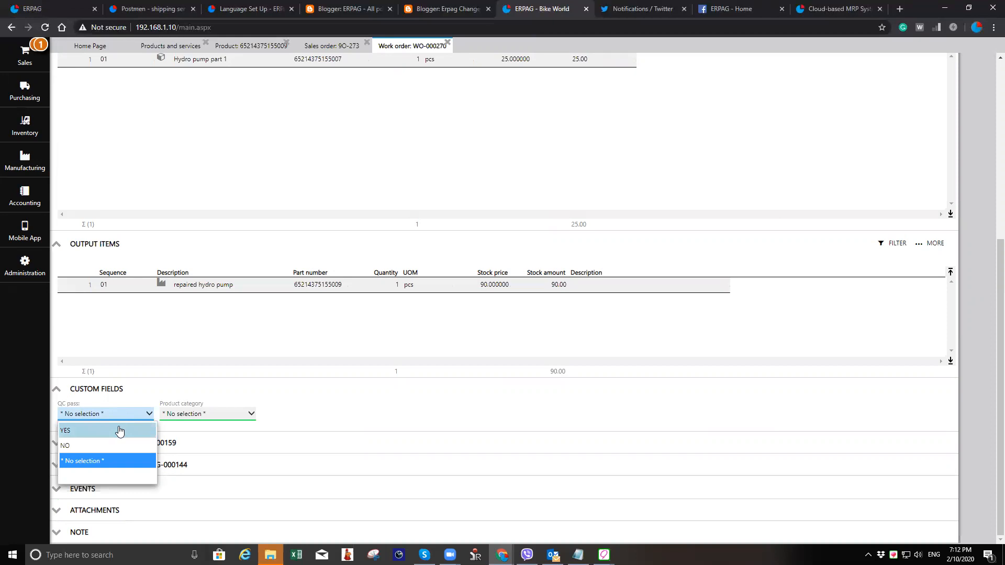
left_click(118, 430)
left_click(211, 419)
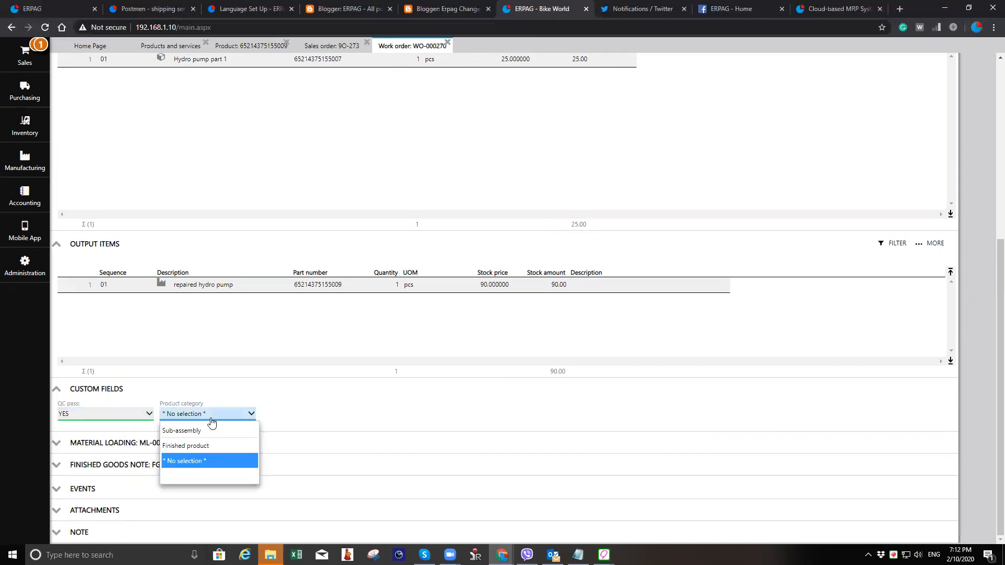
left_click(235, 432)
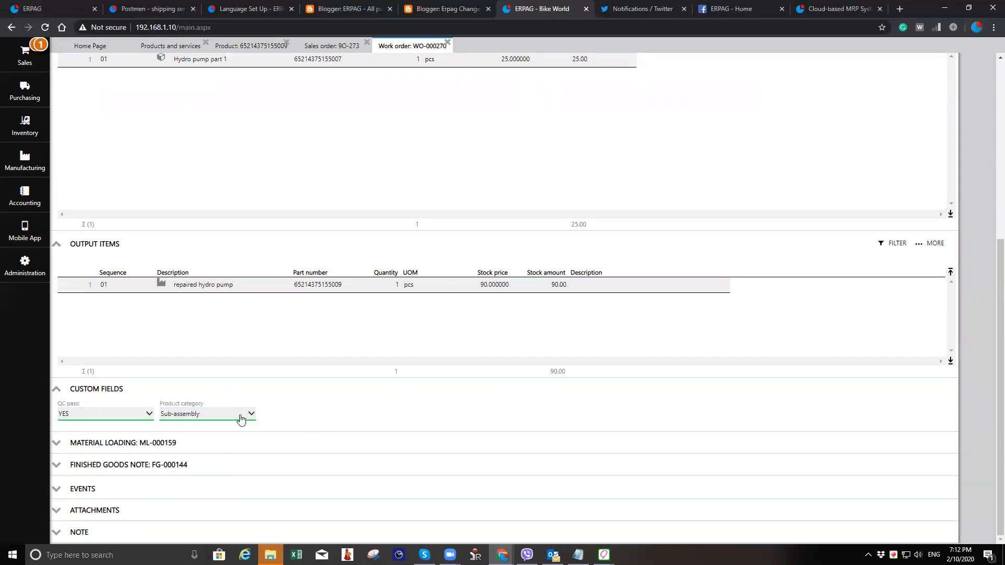
scroll(285, 430, "up", 1)
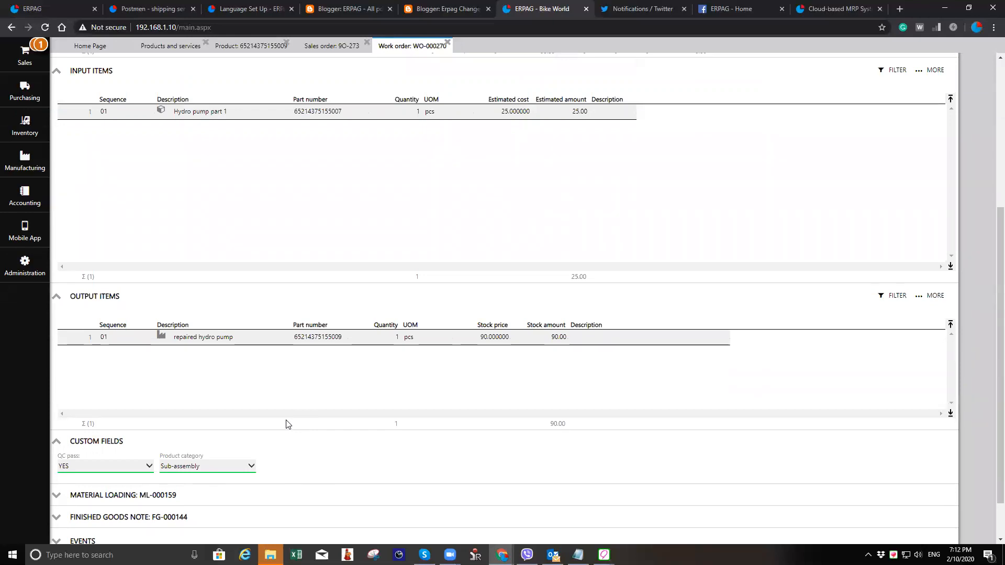
scroll(289, 418, "up", 5)
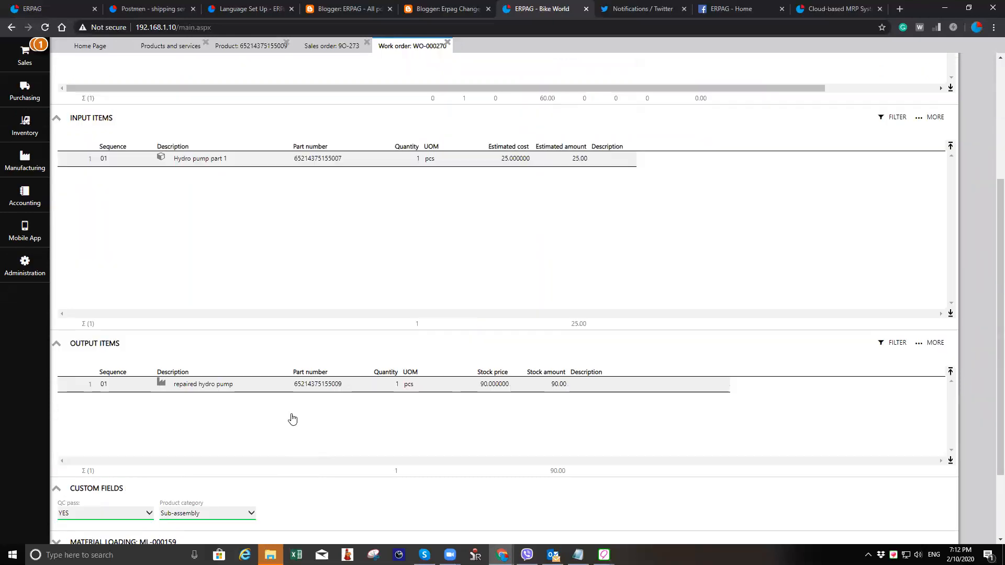
left_click(976, 106)
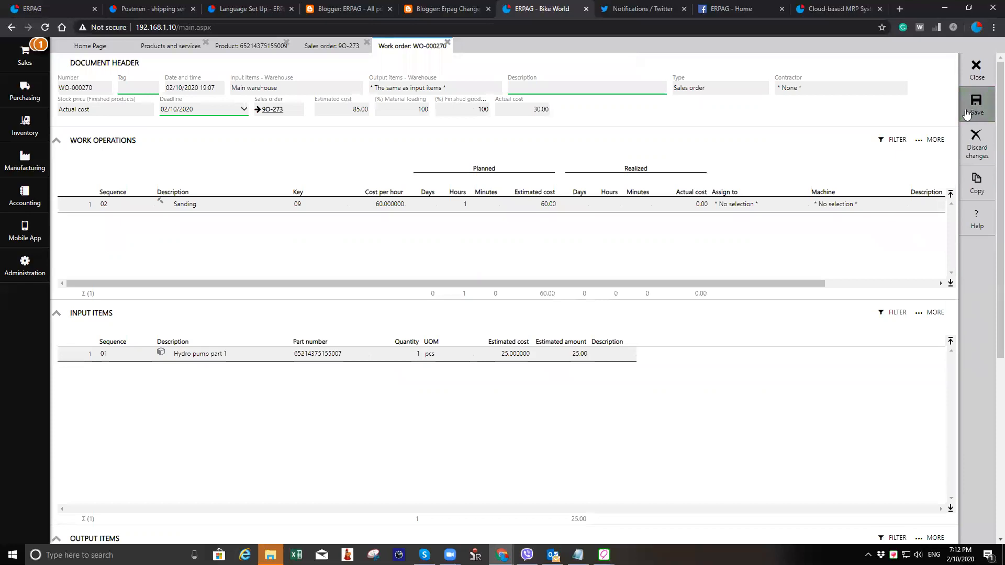
- Open the Work order print preview, zoom in to examine it, and cancel printing
left_click(974, 218)
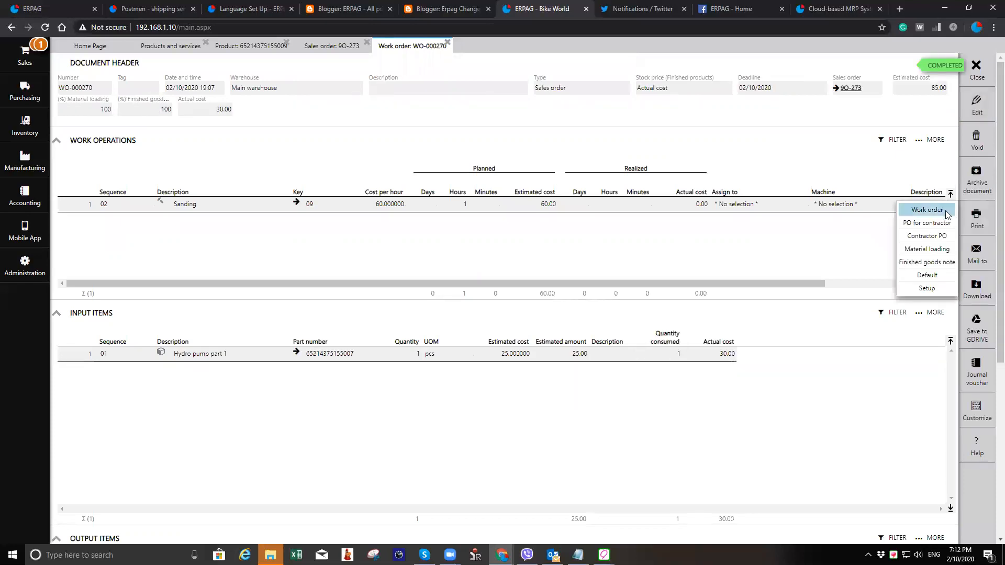
left_click(920, 207)
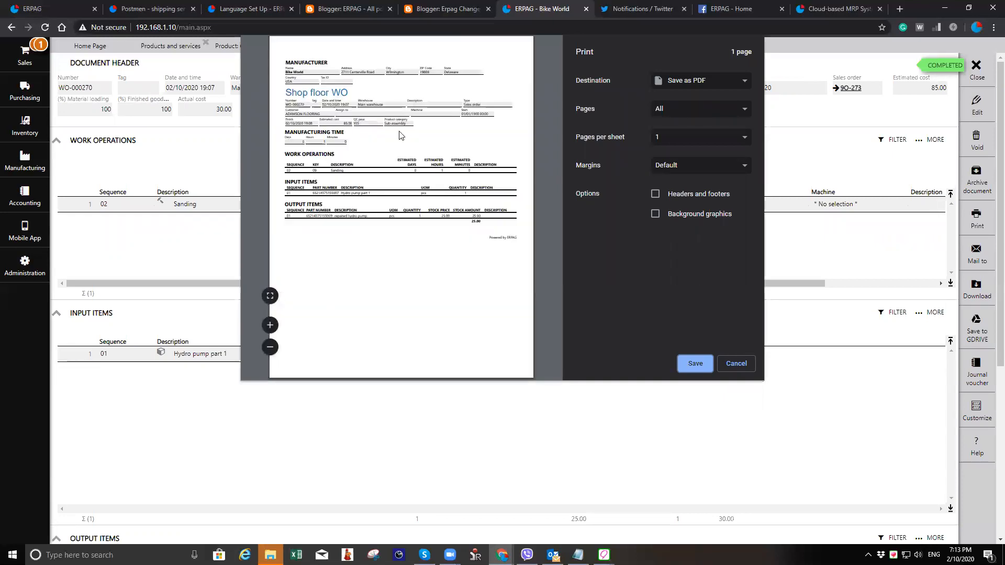
left_click(270, 325)
left_click(270, 325)
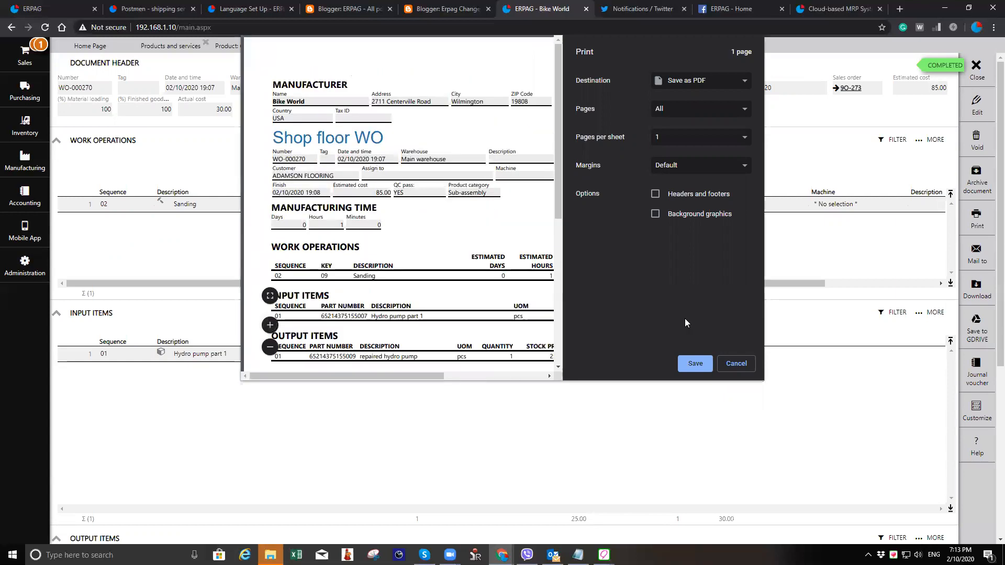
left_click(736, 363)
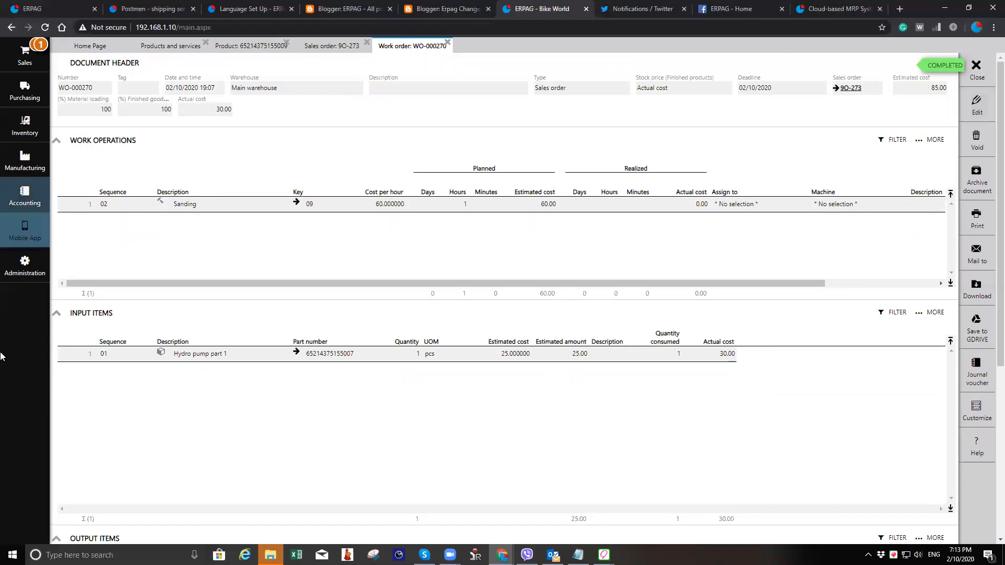
- Open the custom fields for Item documents, open them for editing, and close without changes
left_click(13, 273)
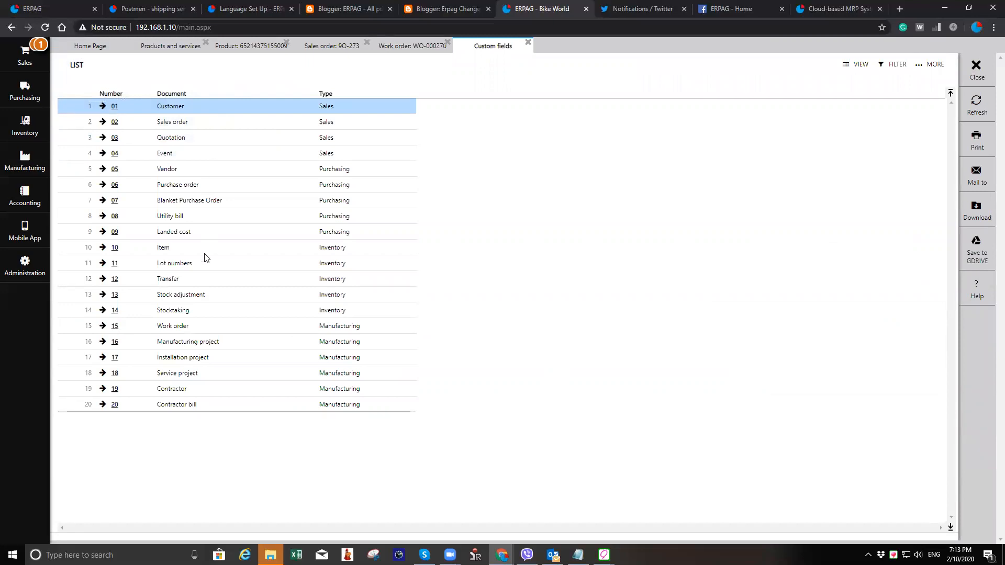
left_click(130, 250)
left_click(115, 249)
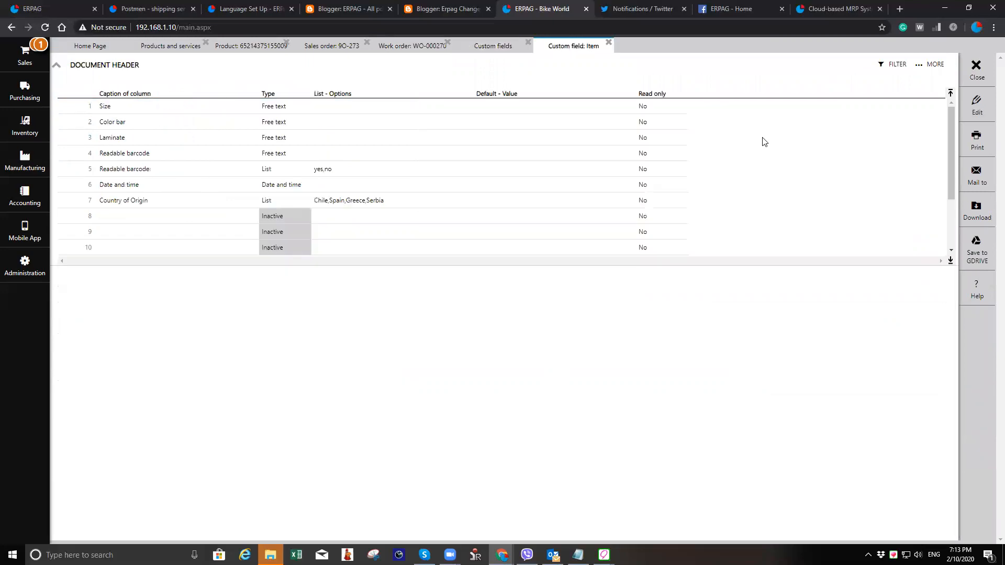
left_click(977, 109)
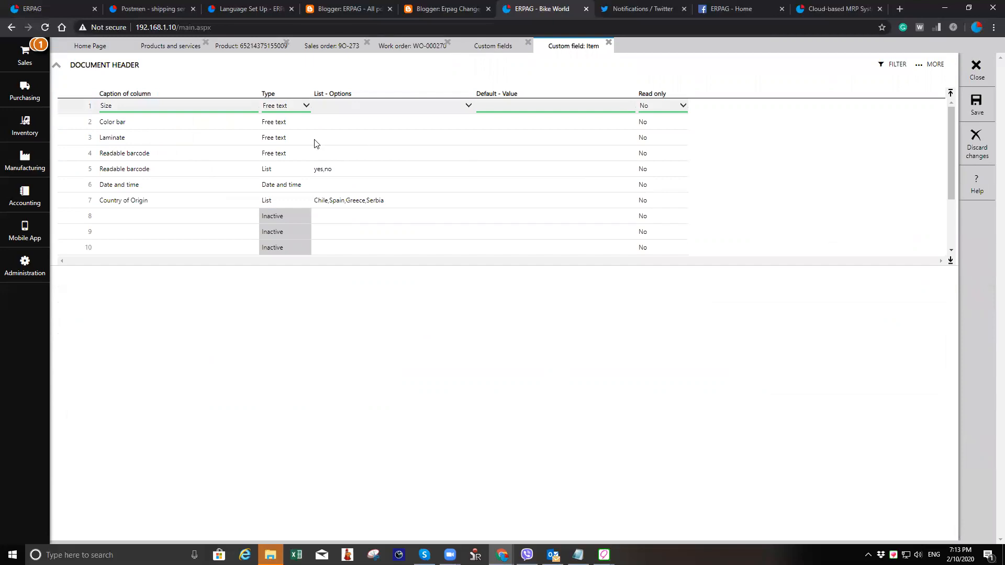
left_click(982, 109)
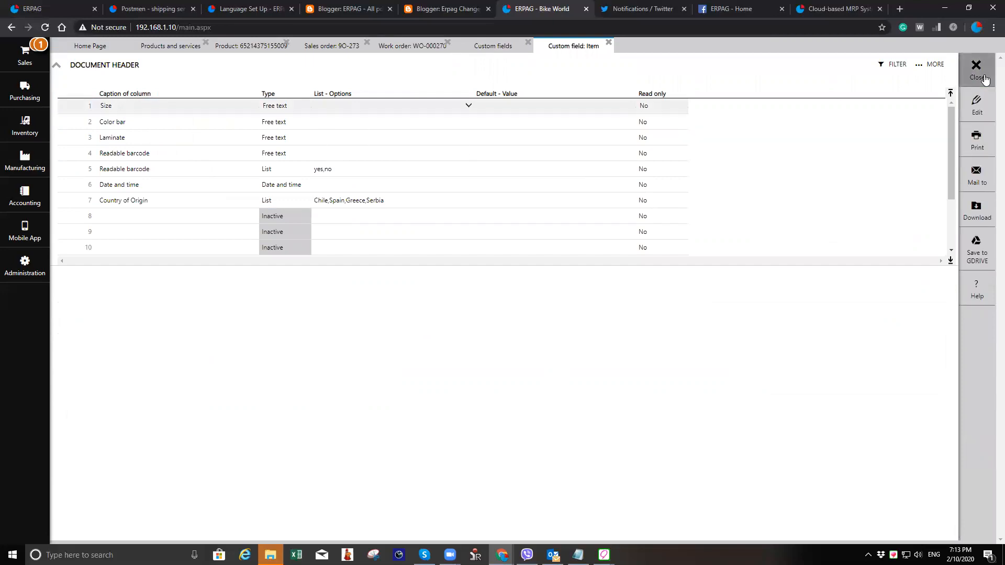
left_click(983, 78)
- Add a third work order header custom field captioned Model number as Free text and save
left_click(106, 329)
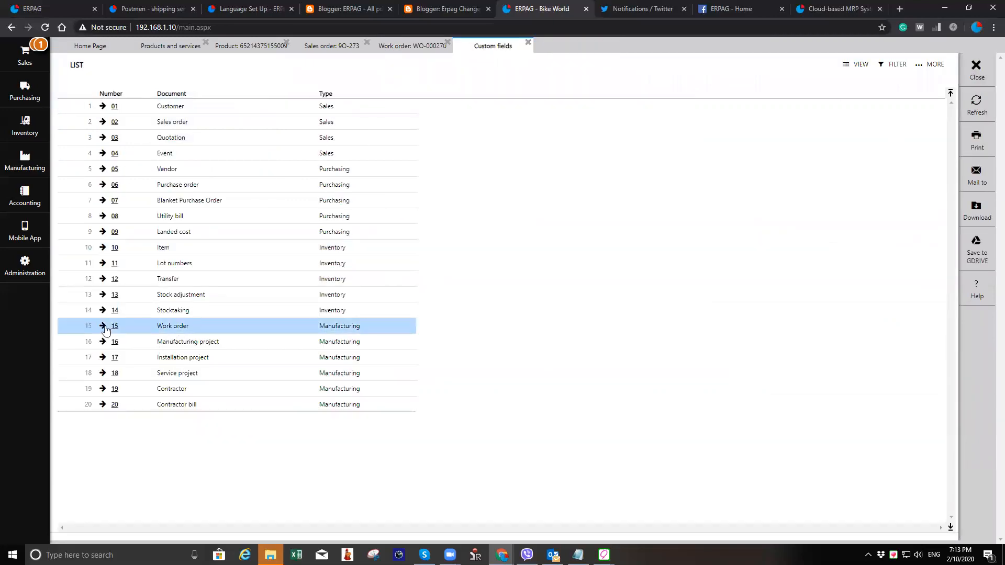
left_click(976, 107)
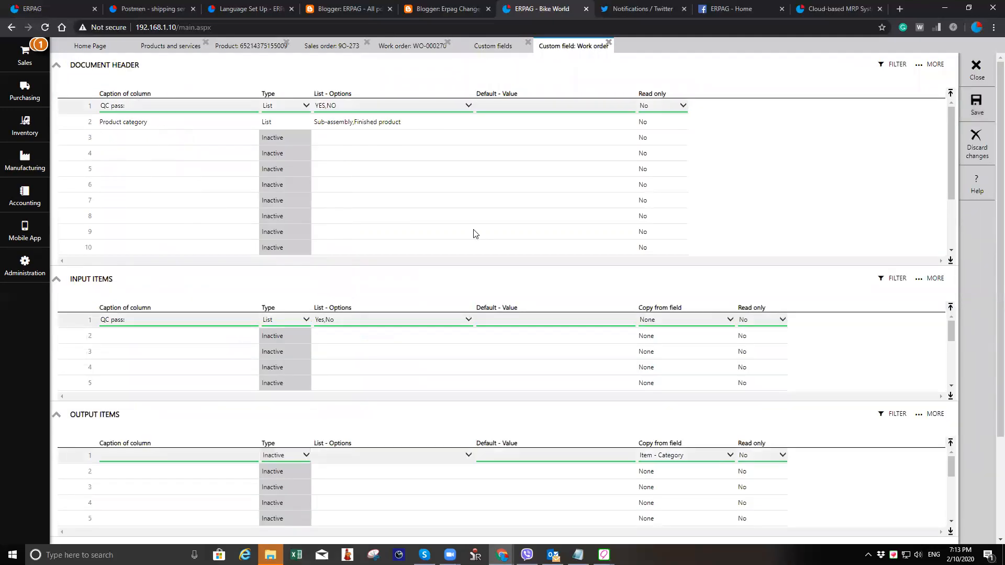
left_click(141, 136)
type("Model number")
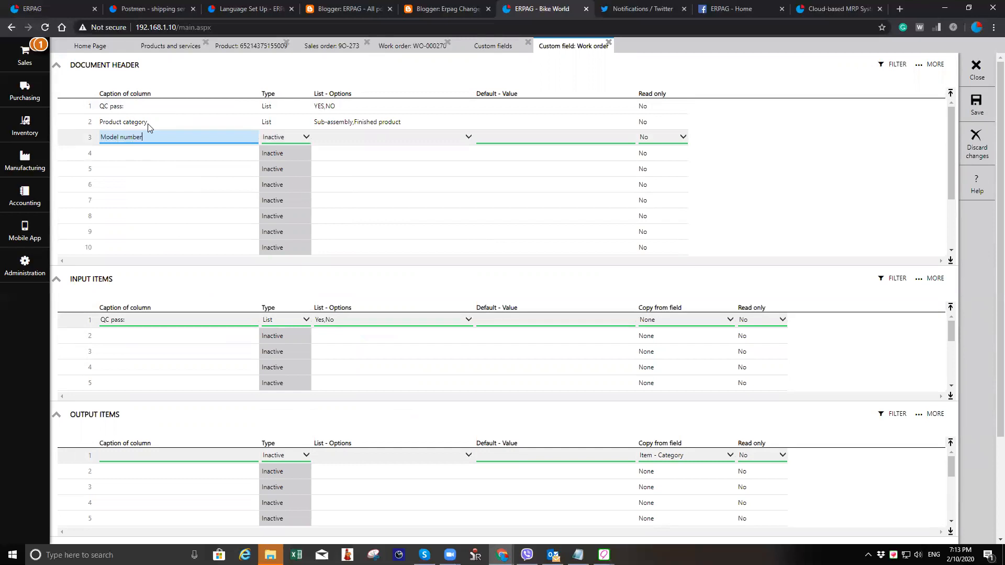
left_click(382, 139)
left_click(393, 148)
left_click(396, 140)
left_click(963, 99)
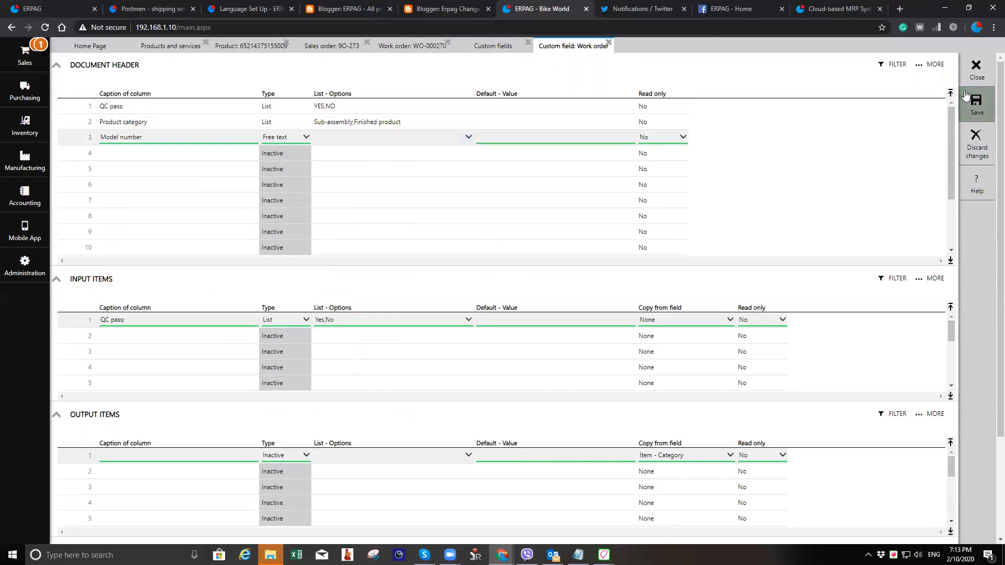
- Reopen the work order custom fields for editing, review the type choices and QC pass list options, then save and close
left_click(369, 132)
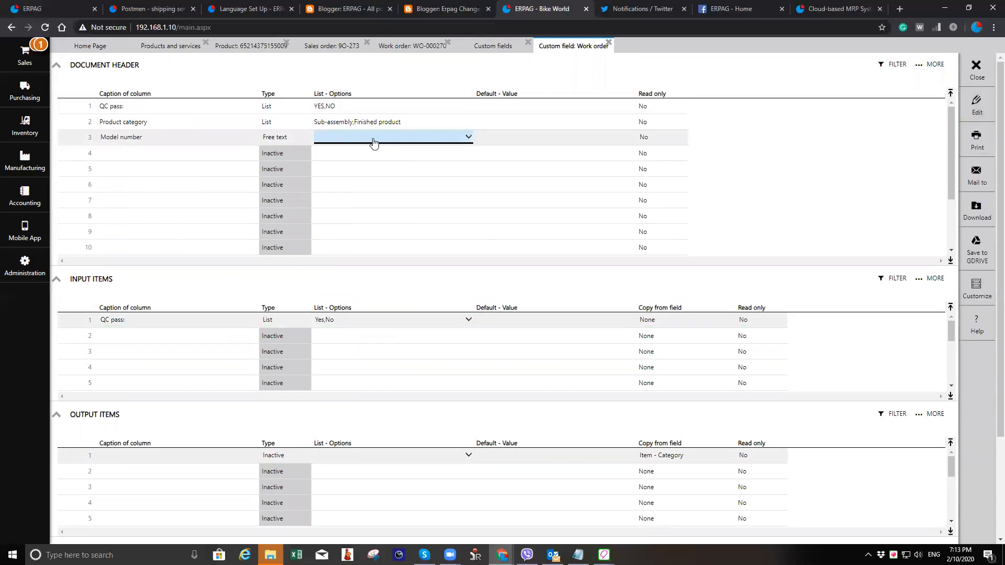
left_click(972, 110)
left_click(294, 141)
left_click(298, 144)
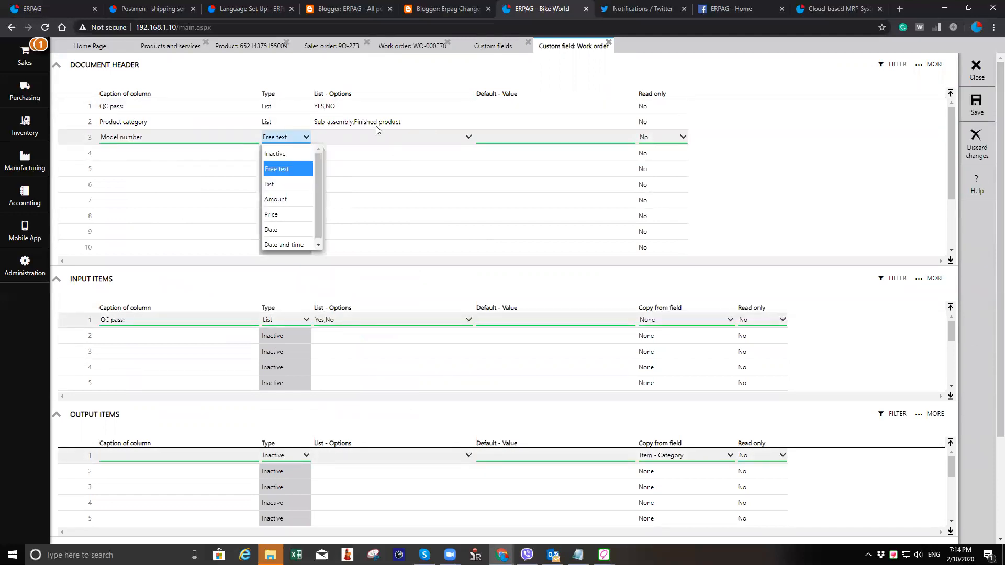
left_click(360, 105)
left_click(361, 107)
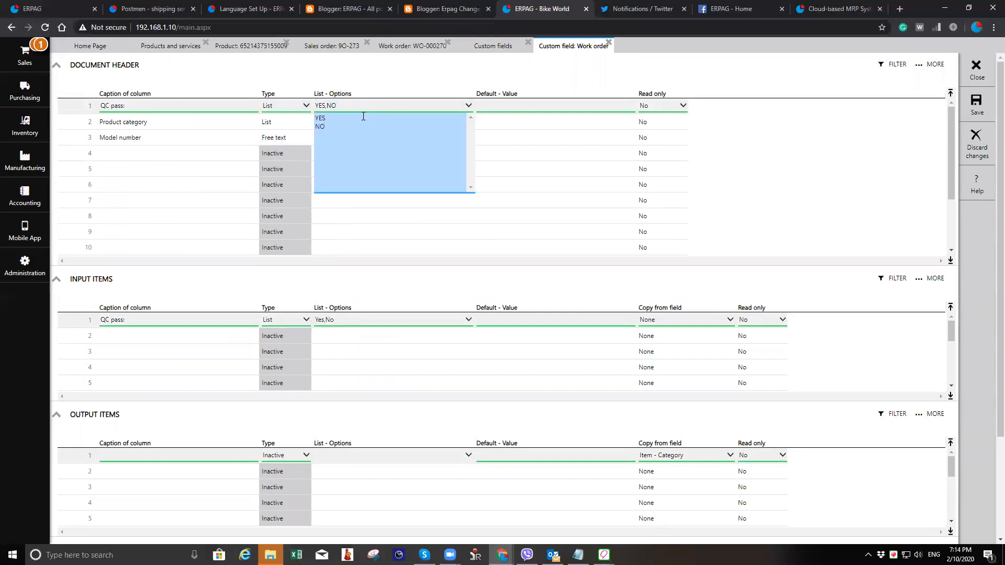
left_click(298, 139)
double_click(298, 139)
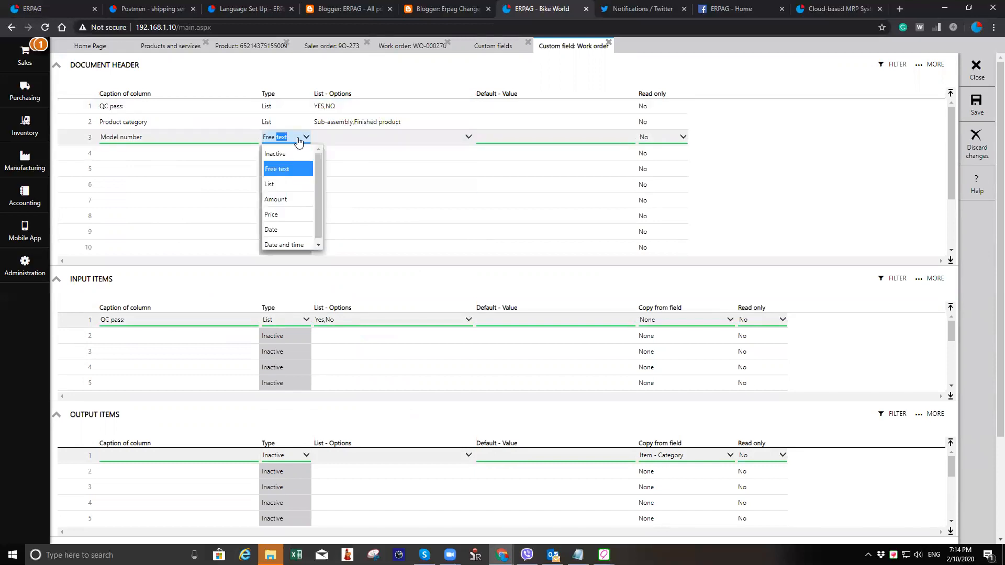
scroll(299, 204, "down", 1)
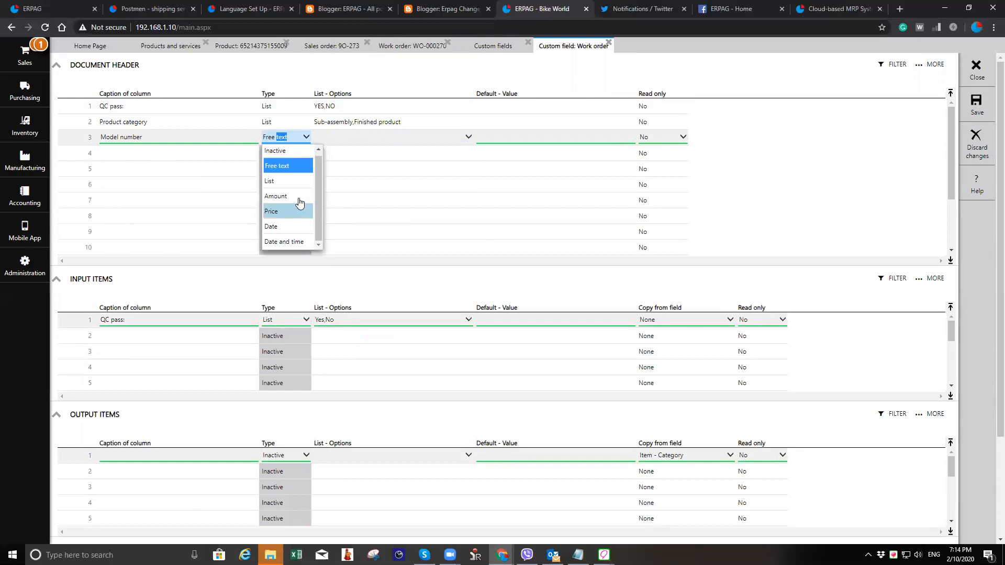
left_click(297, 165)
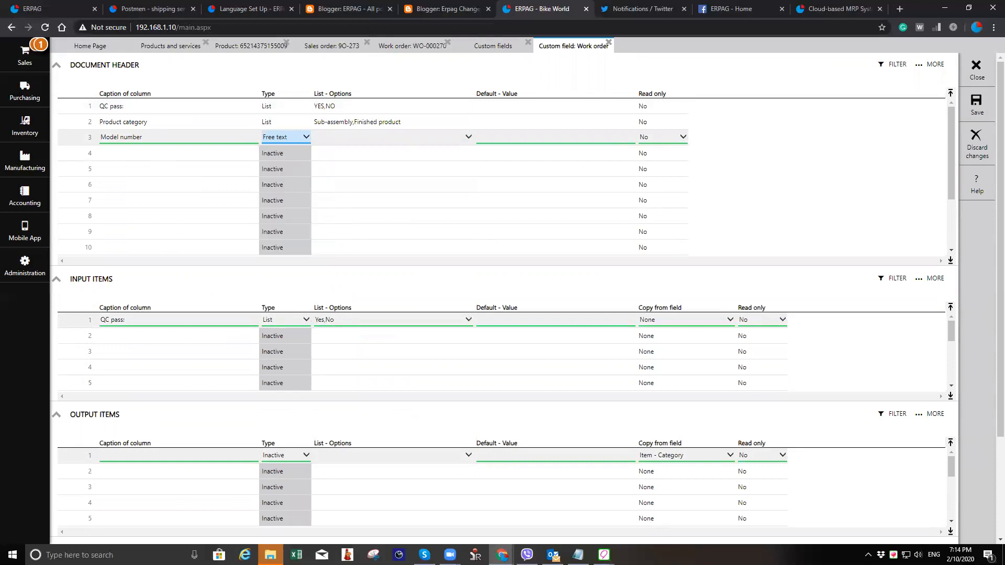
left_click(976, 104)
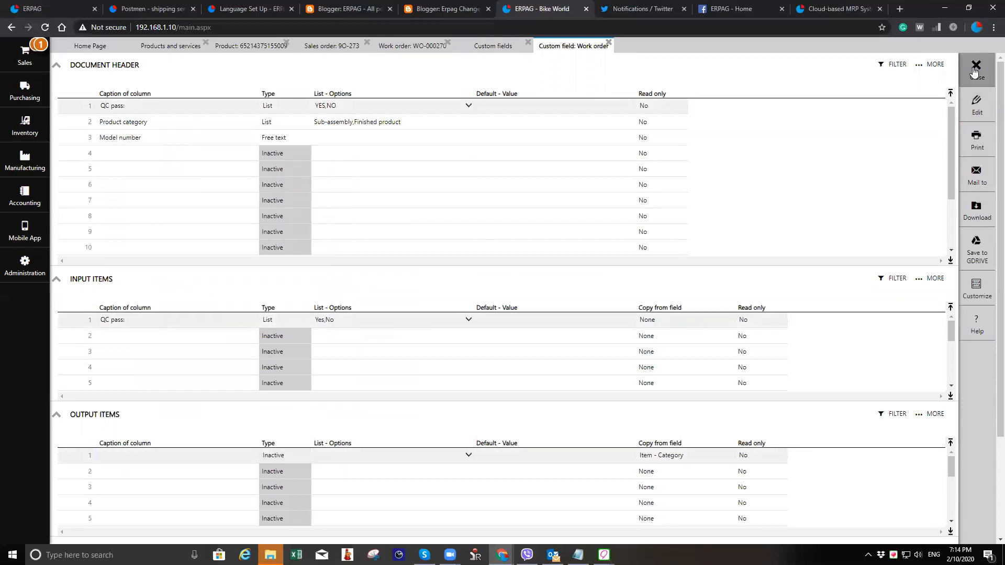
left_click(975, 68)
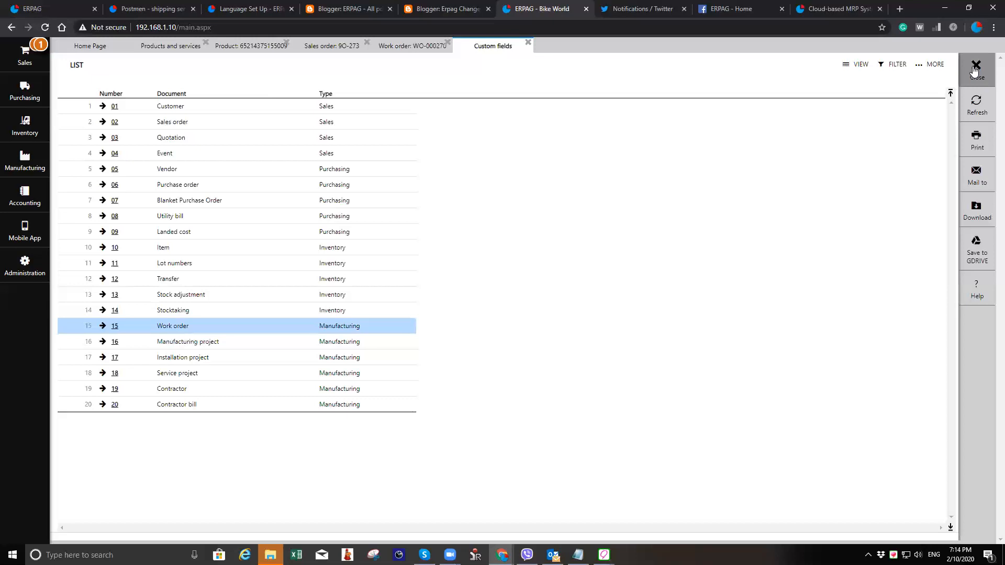
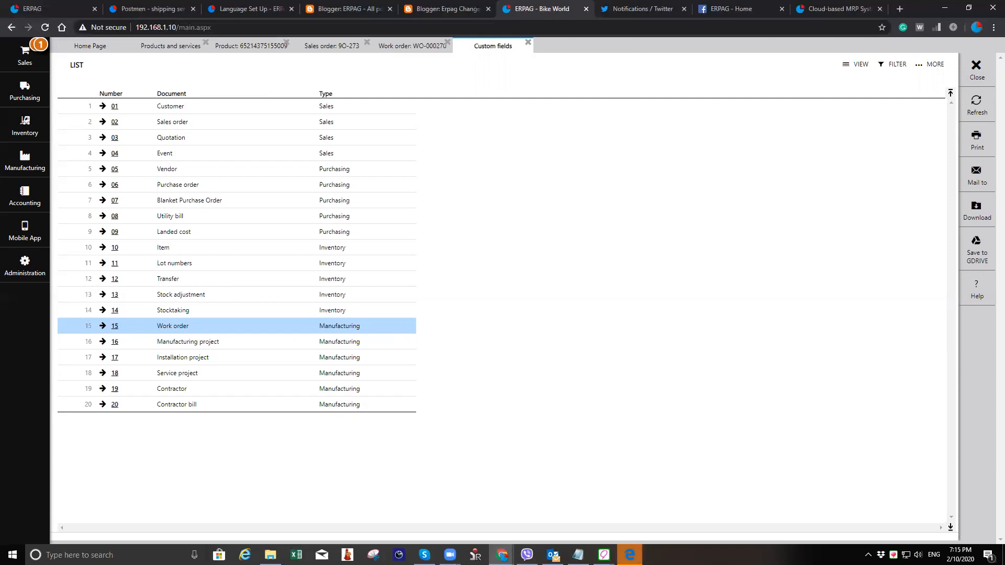
- Close the Custom fields and sales order tabs to return to the repaired hydro pump product
left_click(983, 76)
left_click(983, 76)
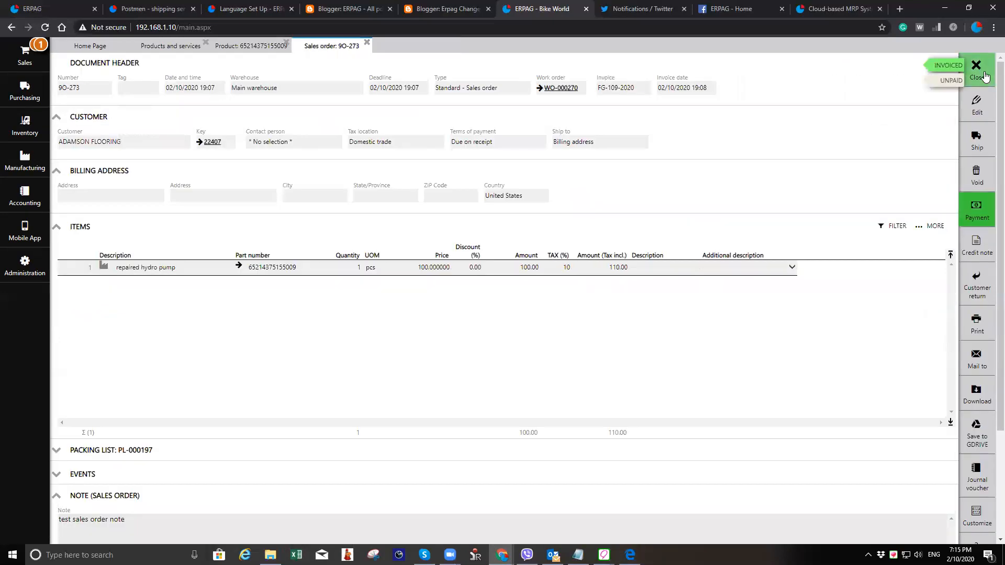
left_click(984, 76)
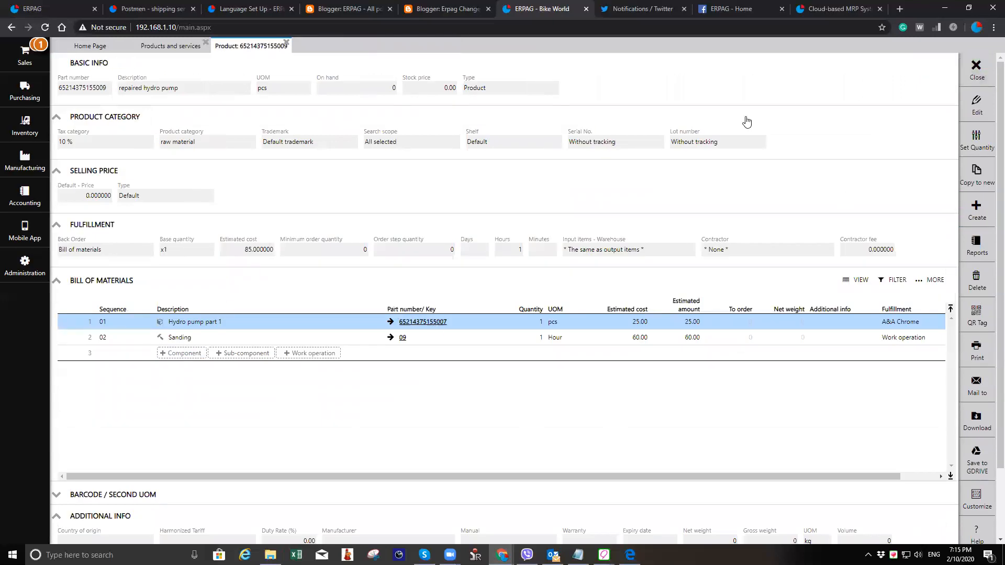
- Edit the repaired hydro pump product, add a barcode row with a generated EAN13 code, and save
left_click(965, 107)
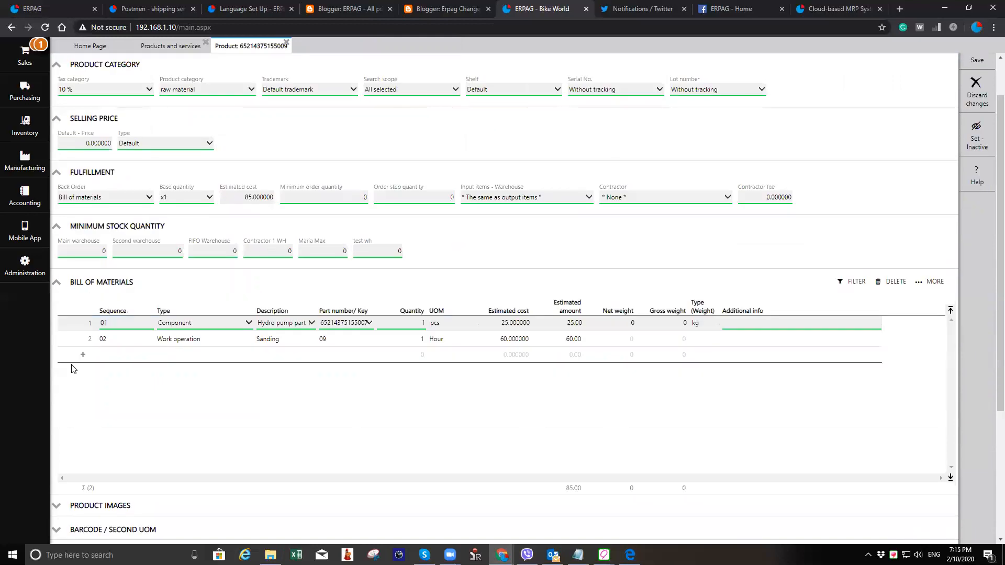
scroll(160, 478, "down", 3)
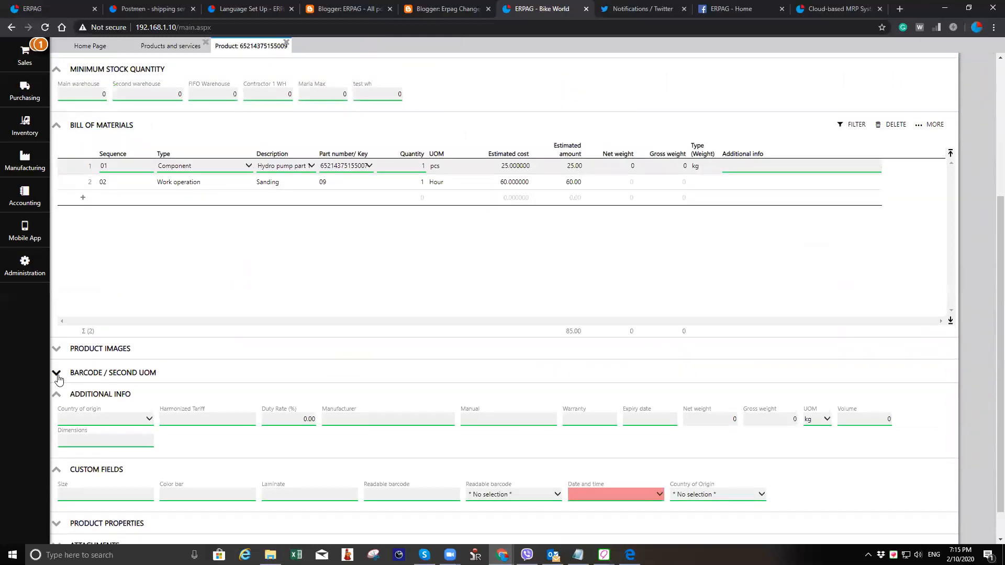
left_click(58, 374)
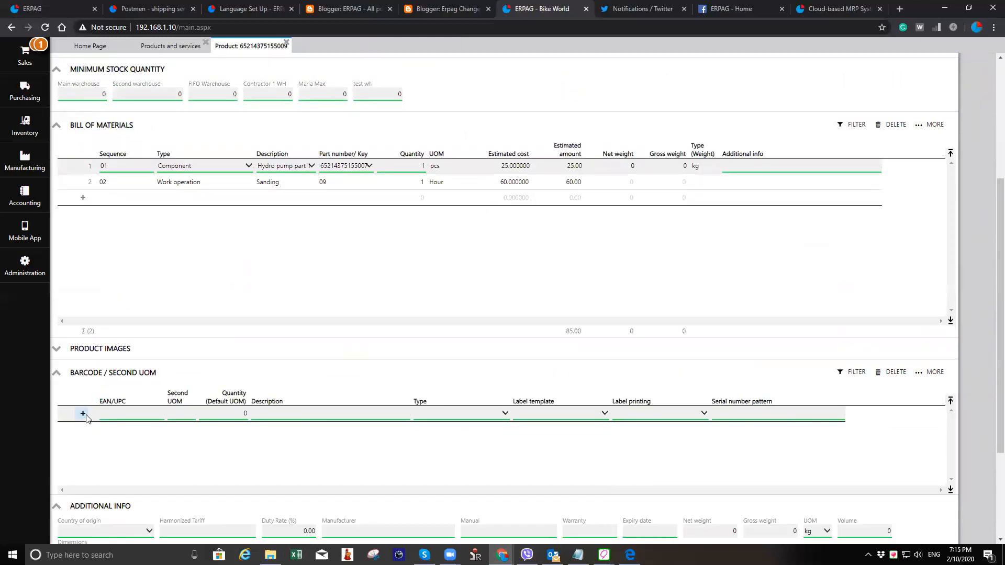
left_click(83, 414)
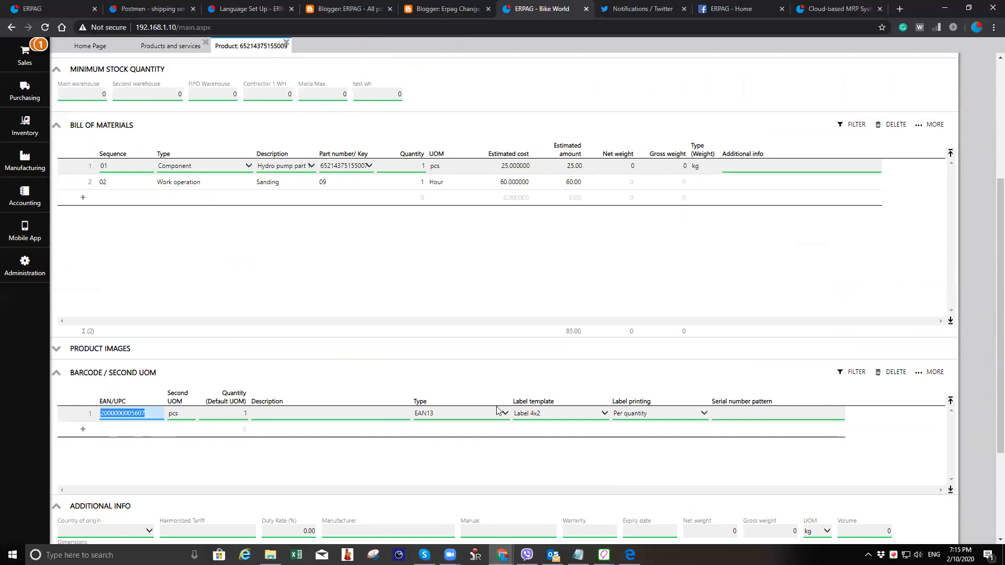
scroll(946, 170, "up", 4)
left_click(989, 108)
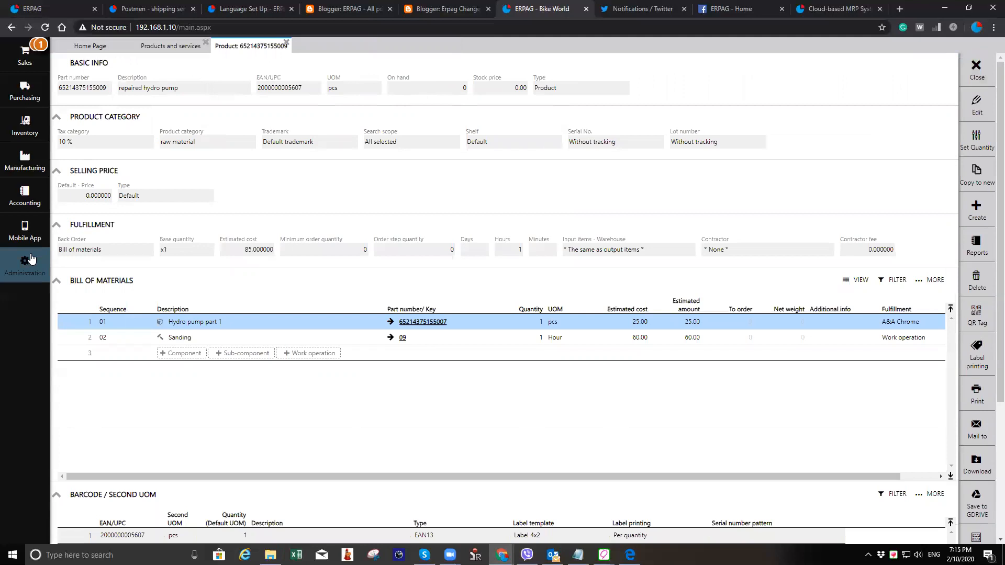
- Create a new label template and place the barcode, part number, description and image fields on the label
left_click(31, 258)
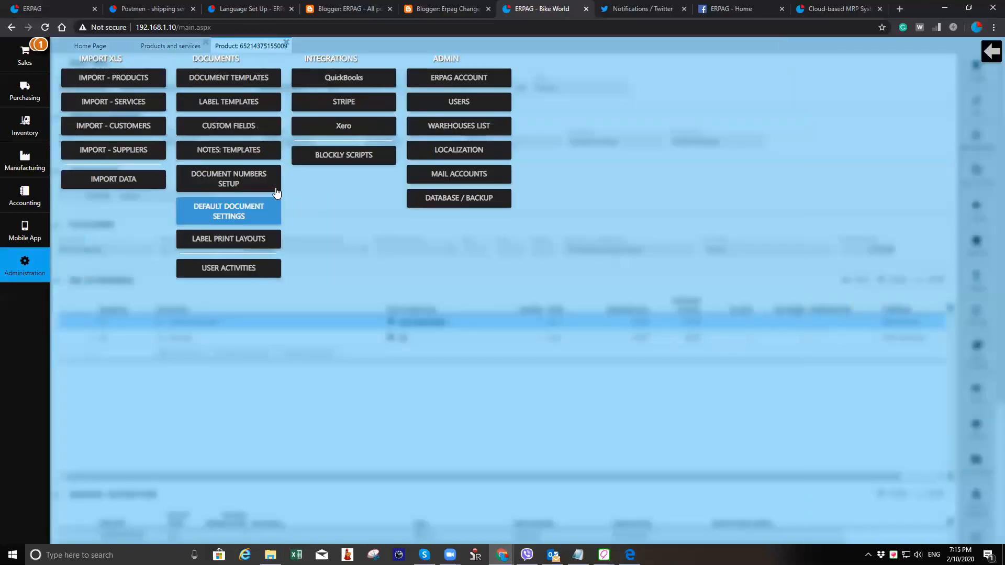
left_click(250, 102)
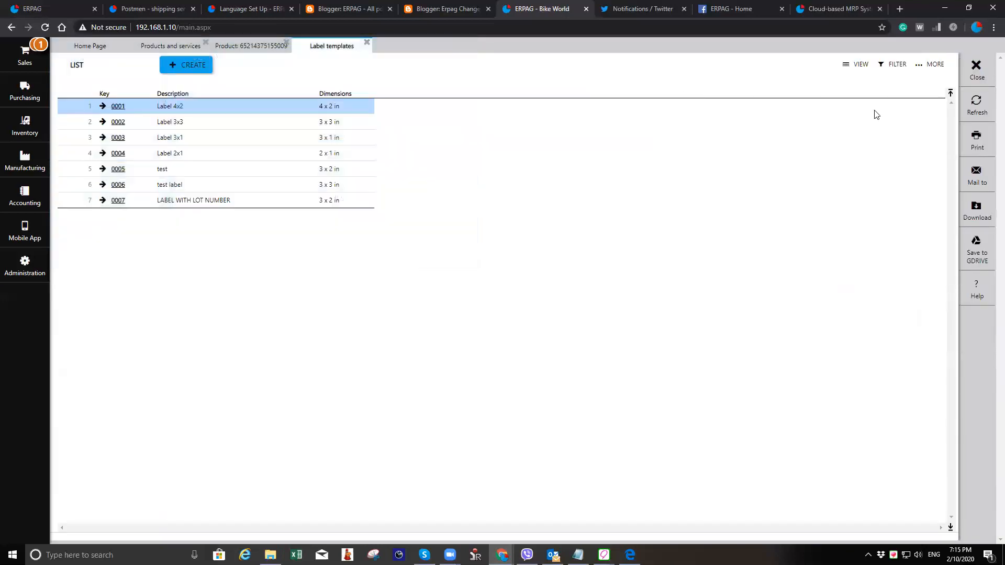
left_click(198, 64)
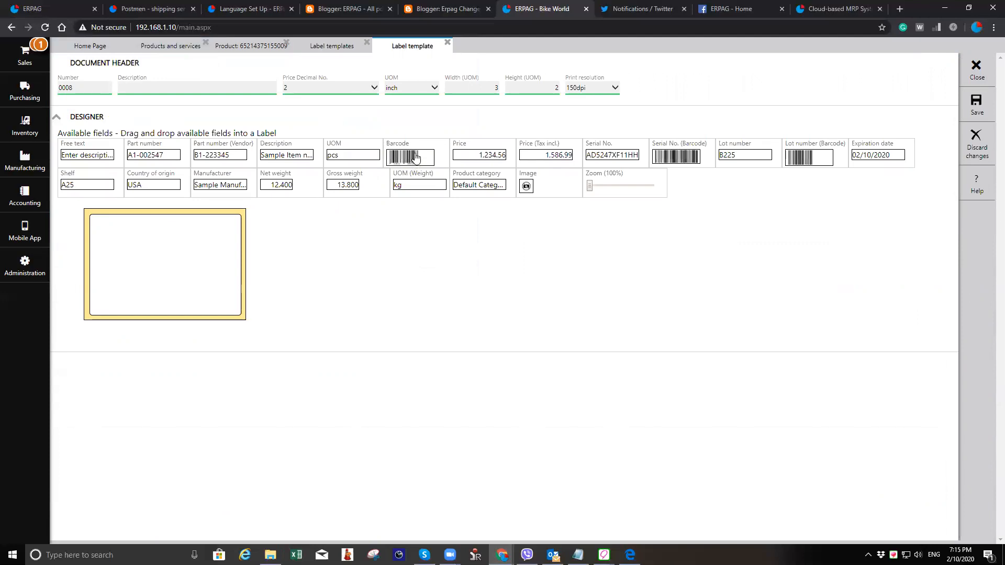
left_click_drag(414, 156, 128, 229)
left_click_drag(158, 158, 159, 255)
left_click_drag(293, 156, 185, 276)
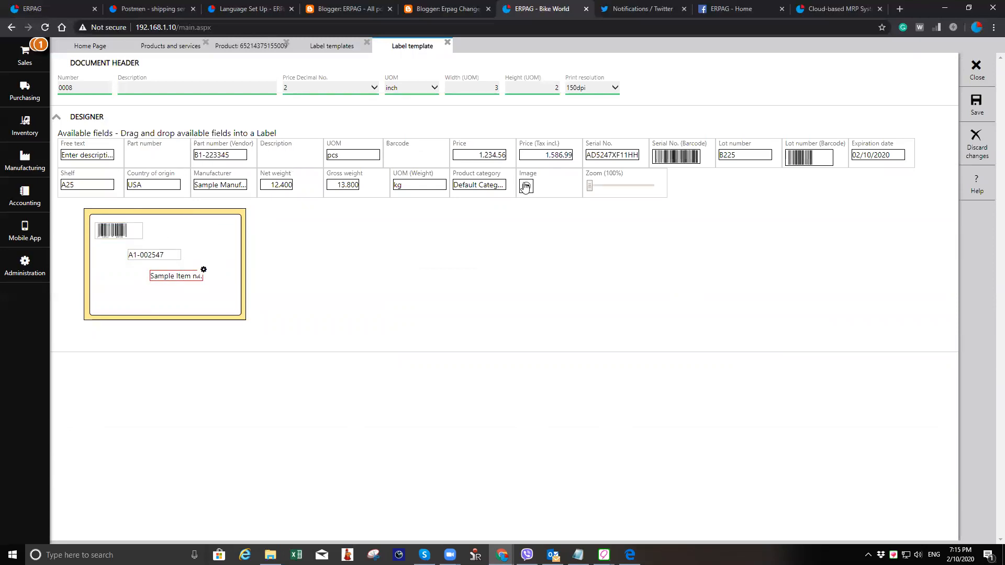
left_click_drag(527, 187, 108, 294)
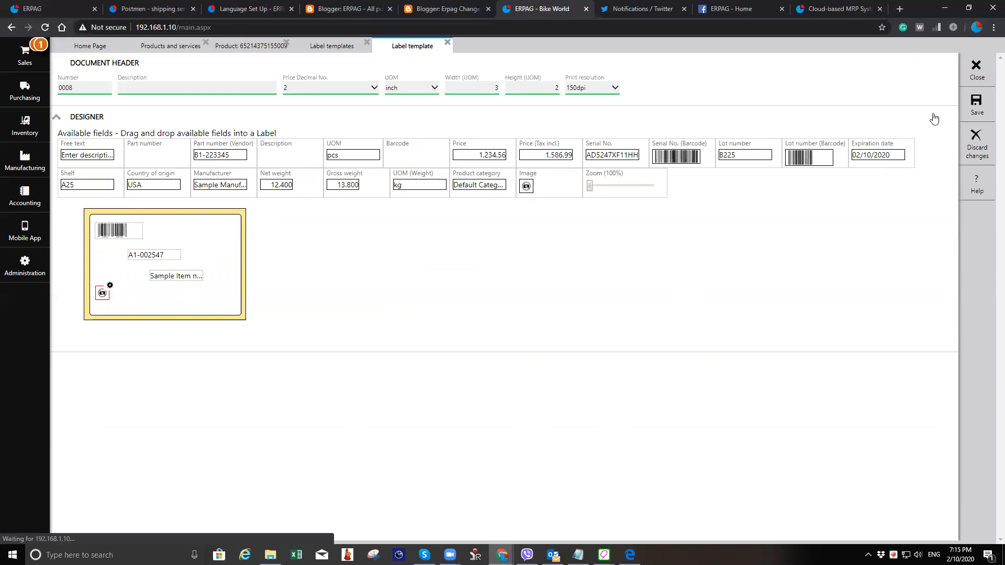
left_click(197, 89)
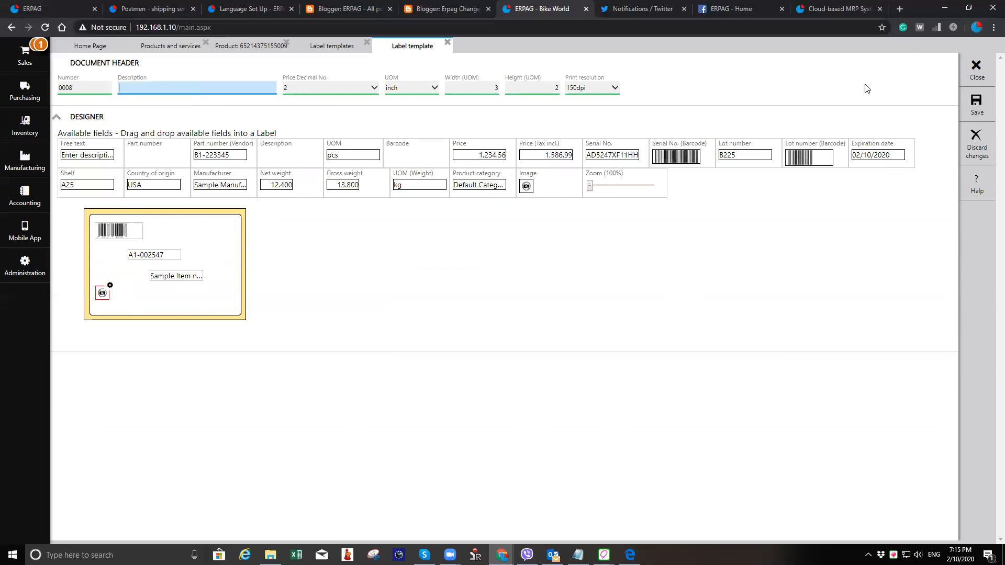
- Switch back to the product, review its label printing layout options, and close the product
left_click(250, 48)
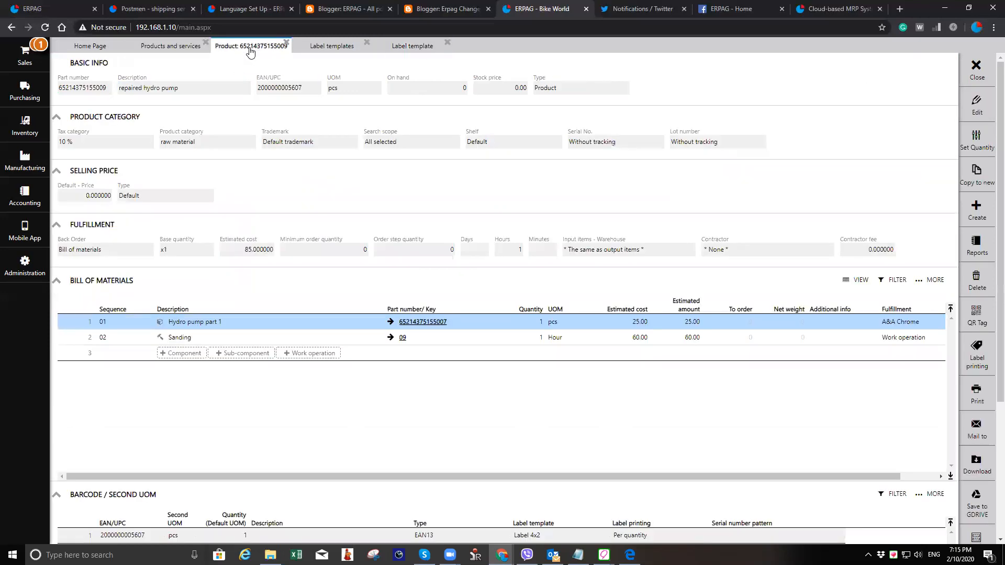
left_click(981, 365)
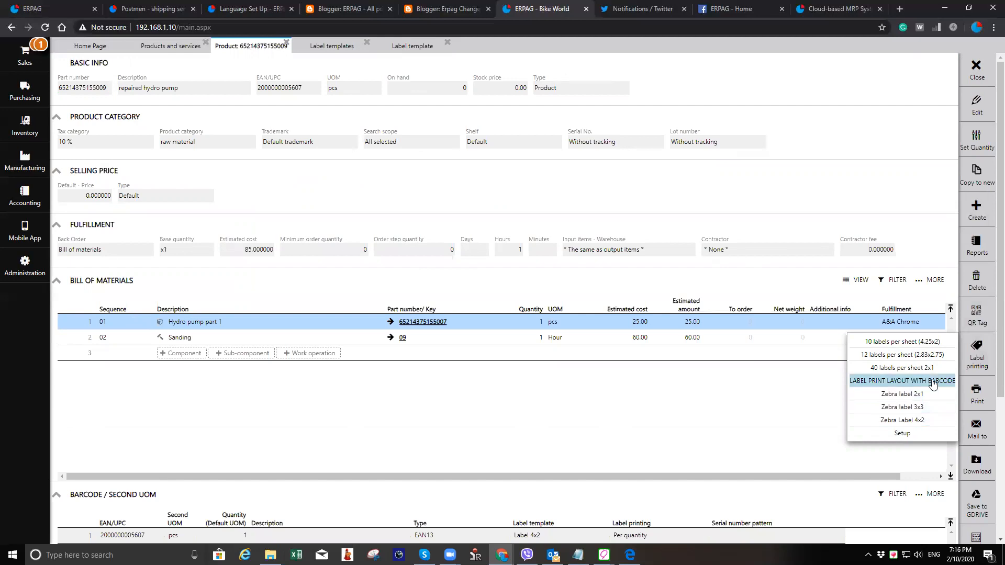
left_click(977, 67)
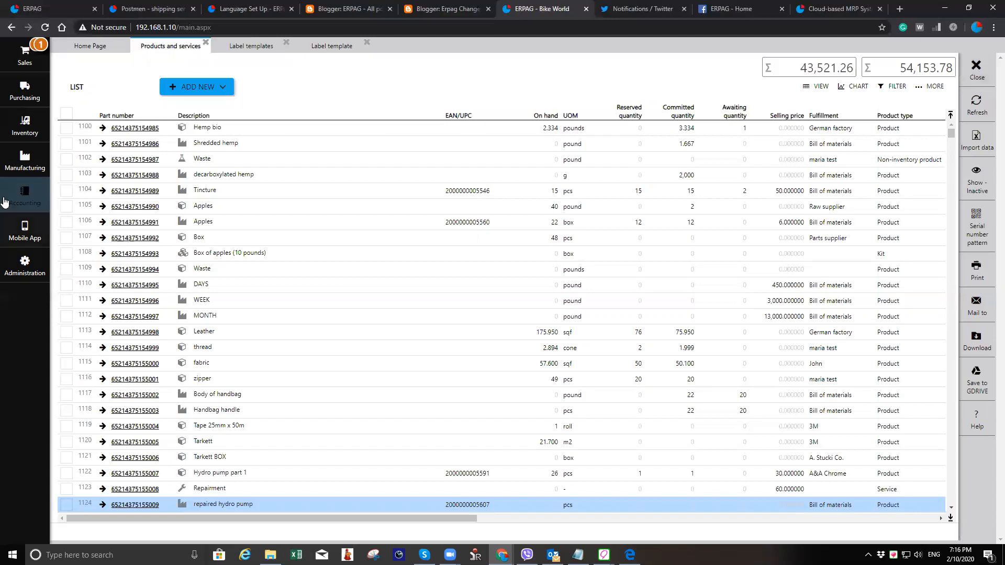
- Create a new standard printer label print layout with 4 columns and save it
left_click(32, 264)
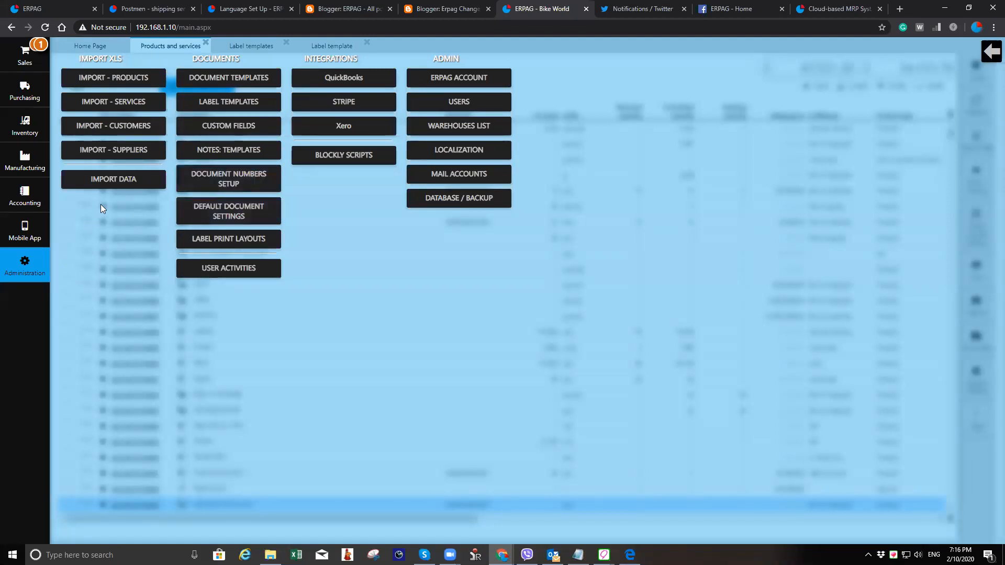
left_click(250, 237)
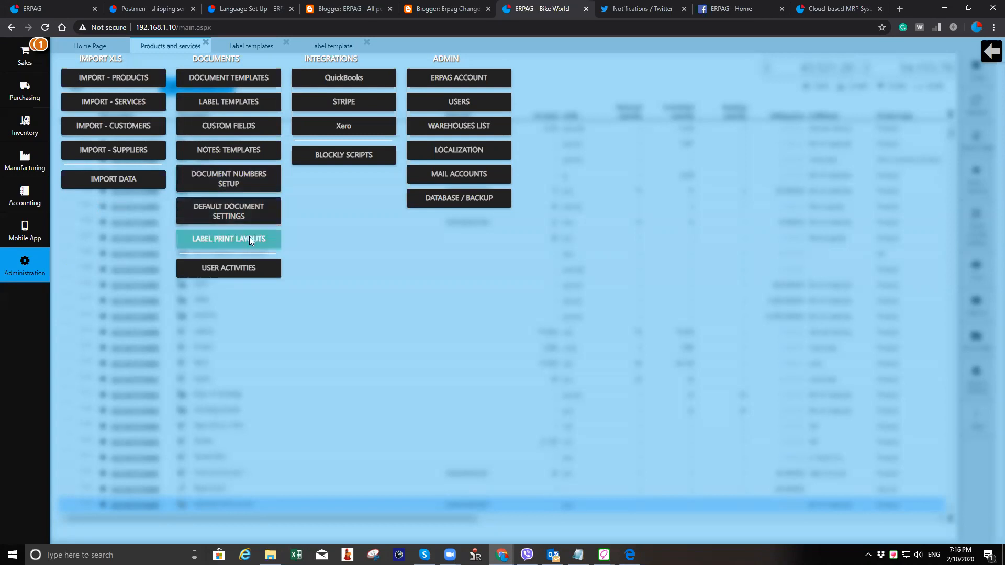
left_click(209, 72)
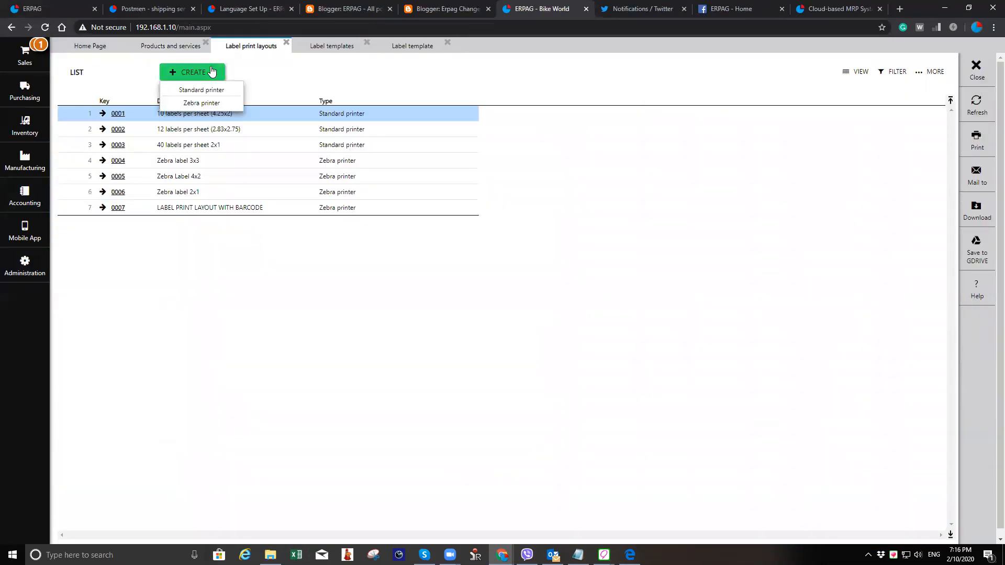
left_click(229, 90)
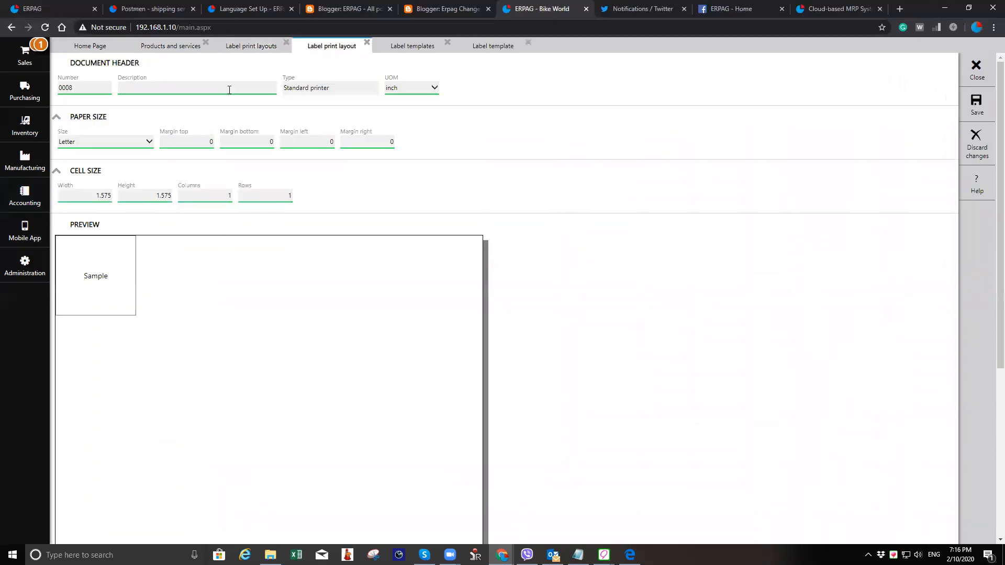
scroll(418, 334, "down", 5)
scroll(427, 359, "up", 5)
left_click(211, 197)
type("4")
key("Tab")
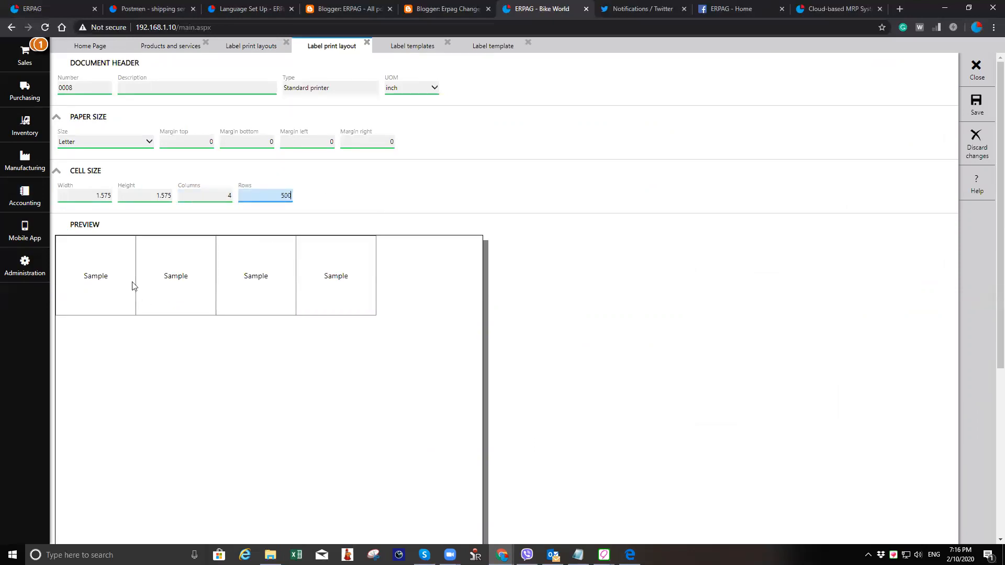
left_click(977, 112)
- Open the Apples product, print its labels with the Zebra label 2x1 layout, and cancel printing
left_click(245, 85)
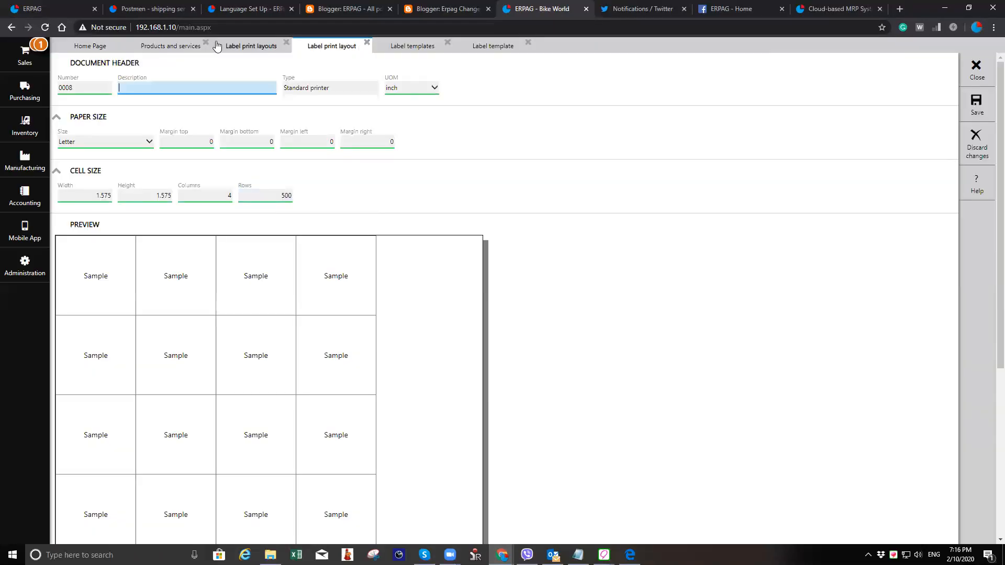
left_click(178, 48)
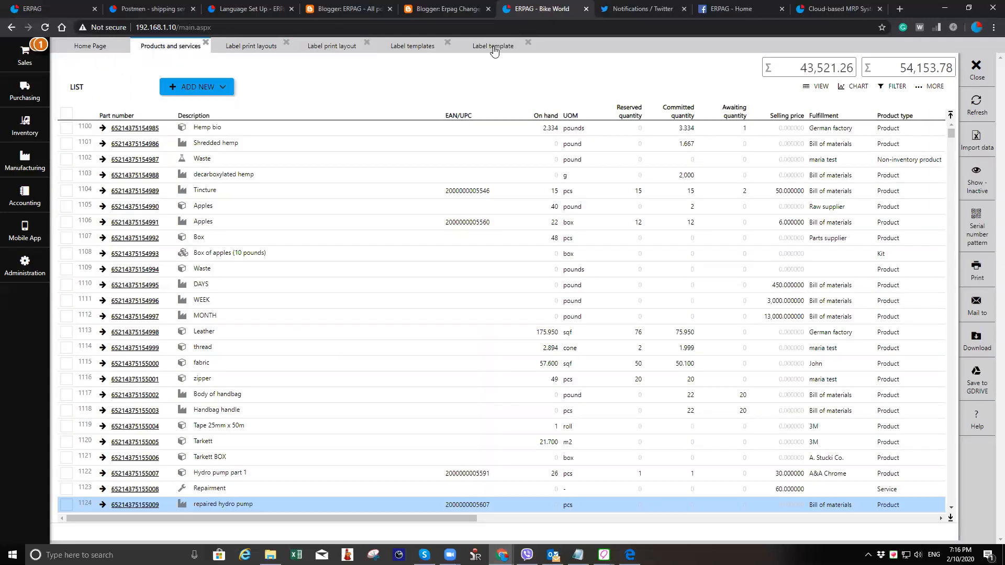
left_click(397, 47)
left_click(170, 48)
left_click(153, 224)
left_click(974, 321)
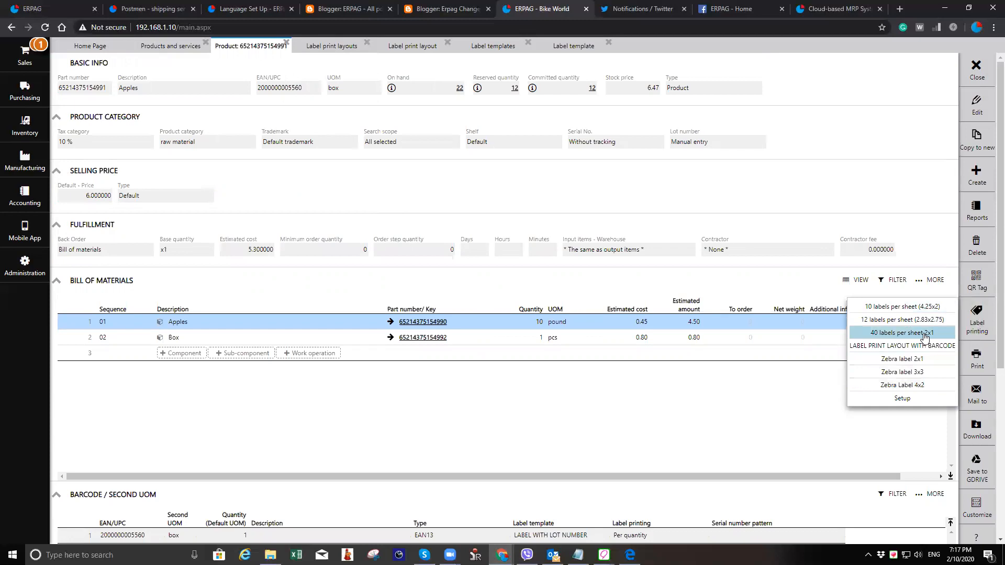
left_click(915, 360)
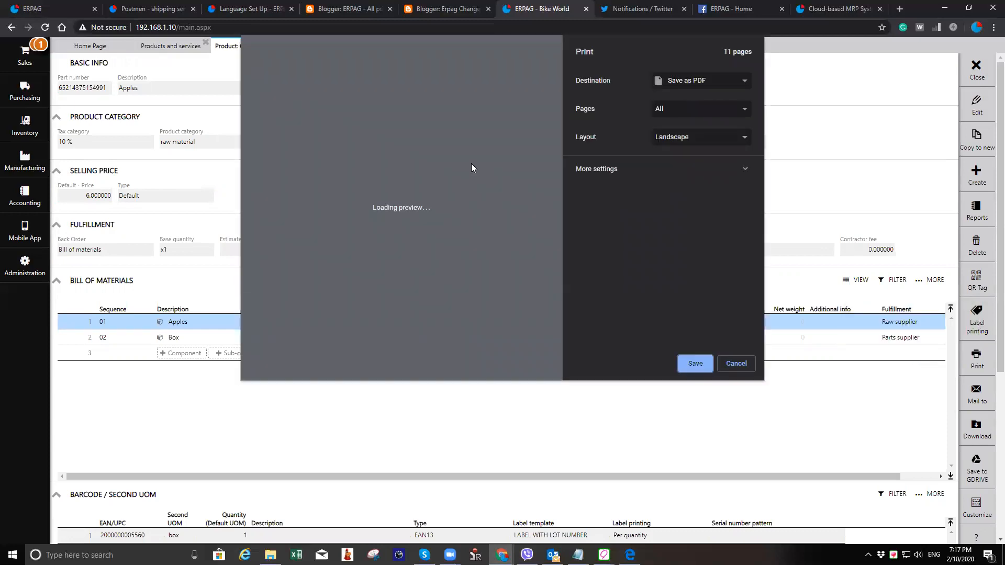
left_click(696, 83)
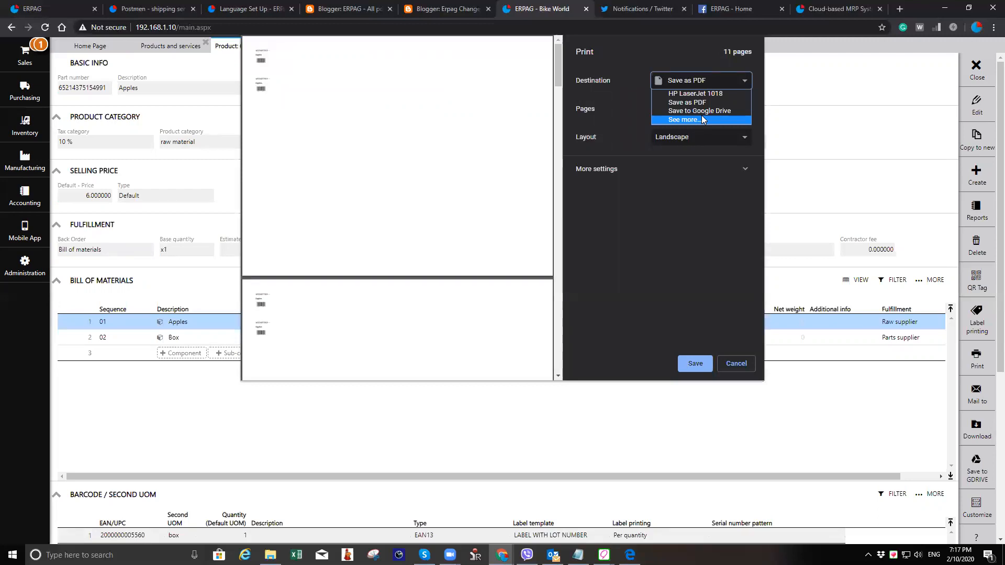
left_click(742, 366)
left_click(742, 366)
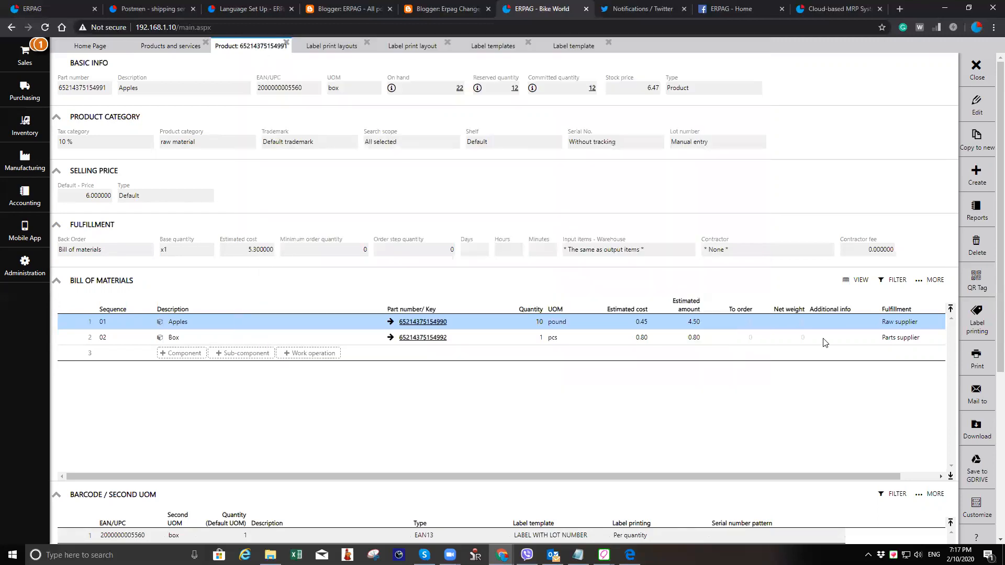
- Close the product, list, label layout and label template tabs to return to the Home Page
left_click(976, 69)
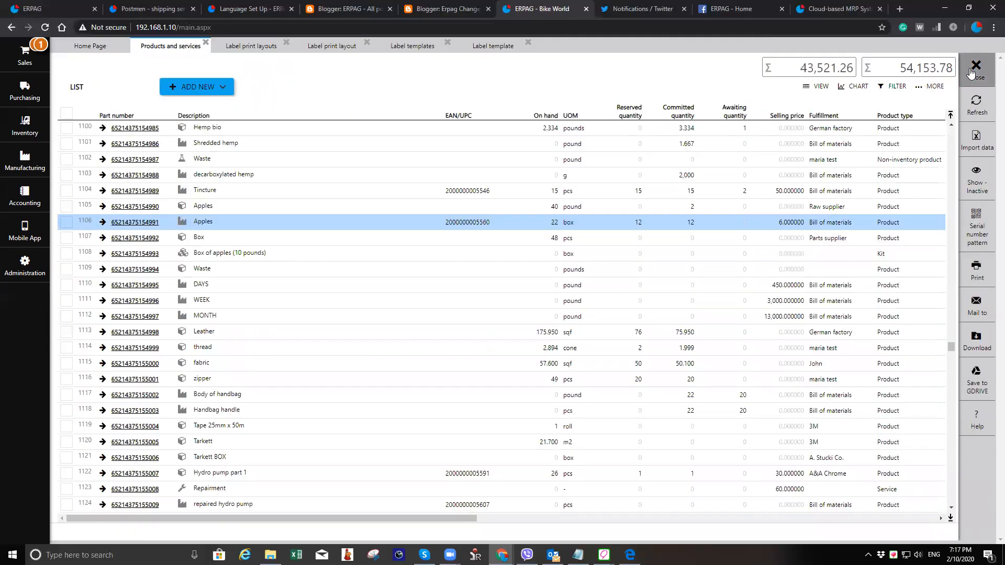
left_click(205, 43)
left_click(206, 43)
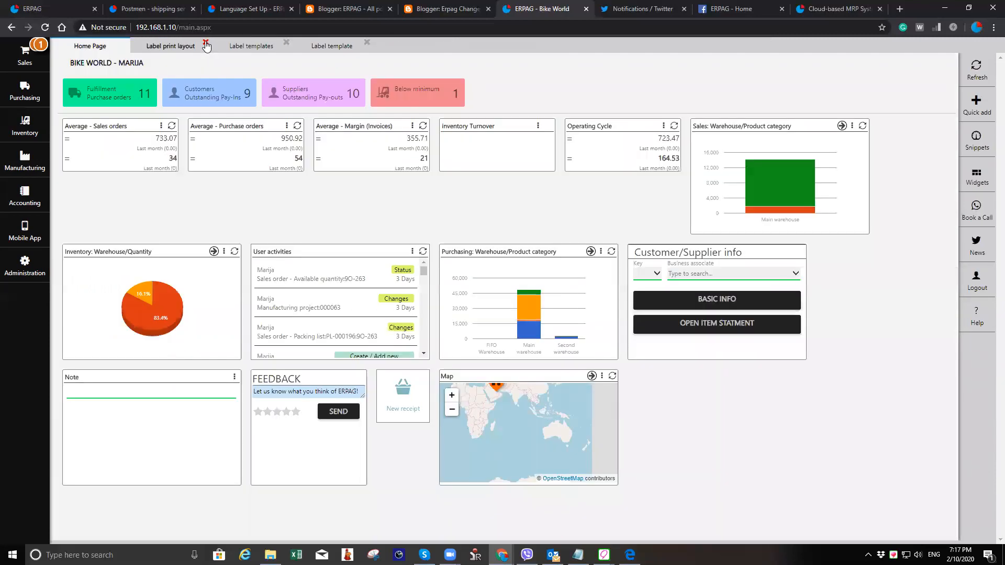
left_click(205, 43)
left_click(205, 43)
left_click(206, 43)
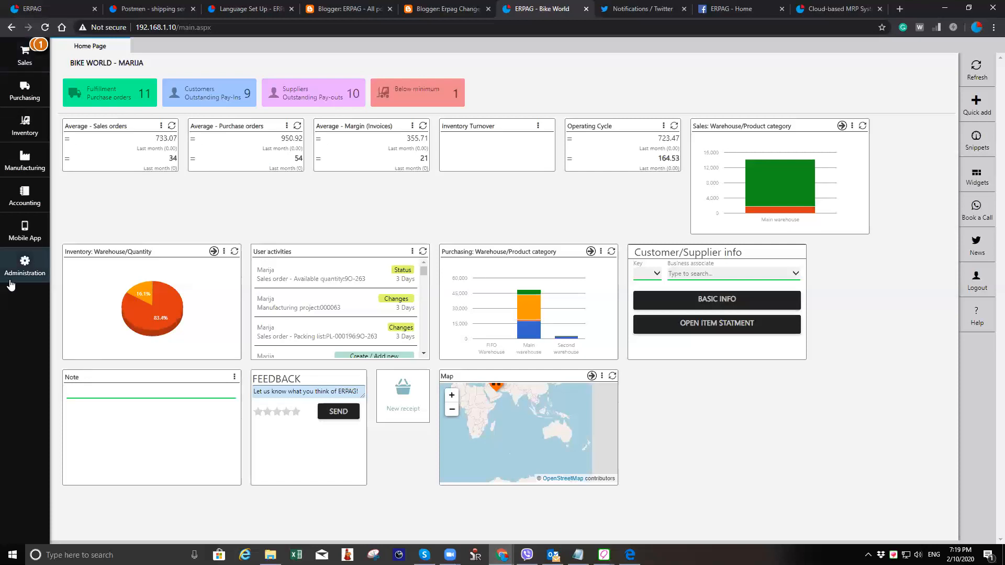
- Open the Users list and review the user types available for adding a new user
left_click(46, 281)
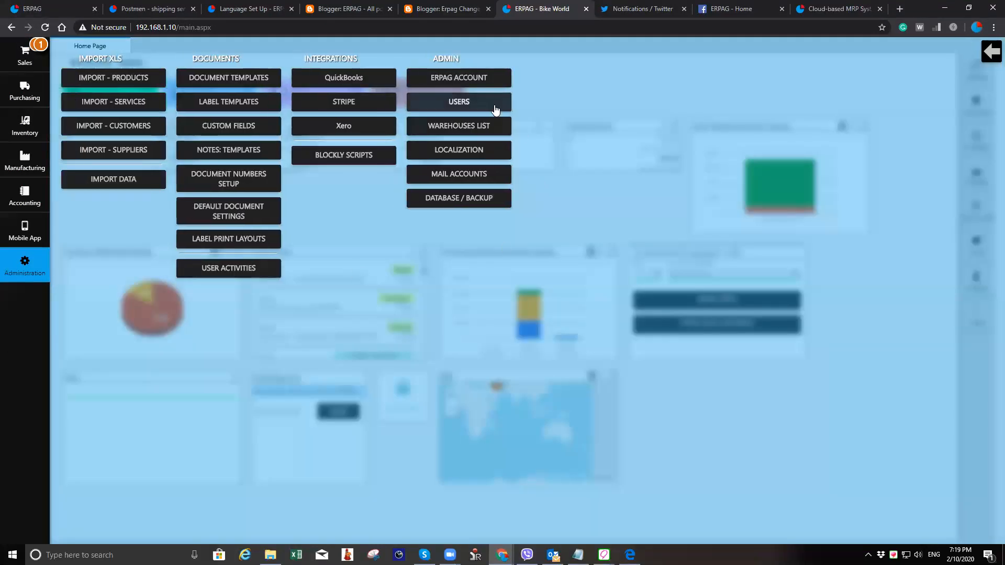
left_click(352, 153)
left_click(194, 65)
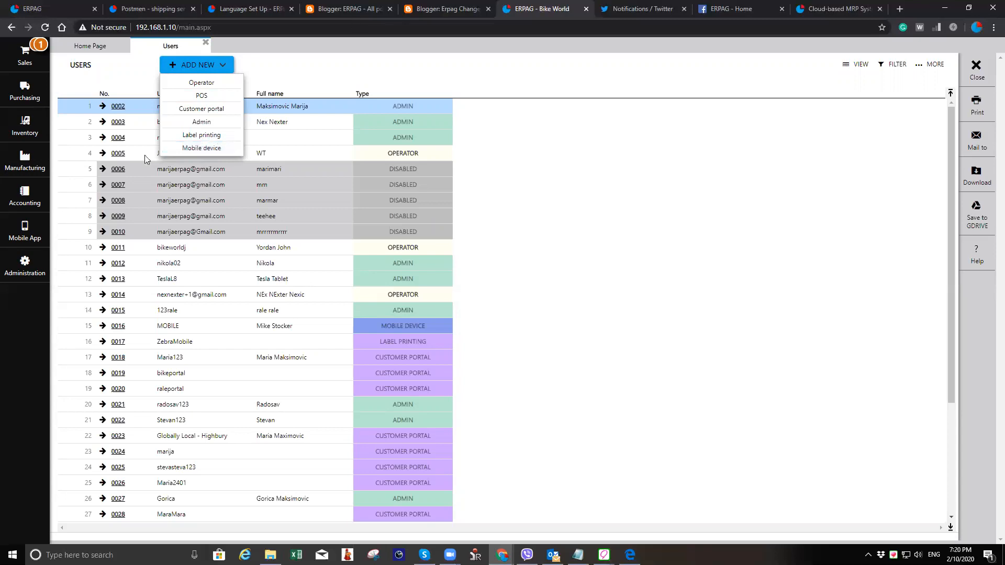
- Open the Employees list, start a new employee, review the options for linking a user, and discard the new employee
left_click(25, 168)
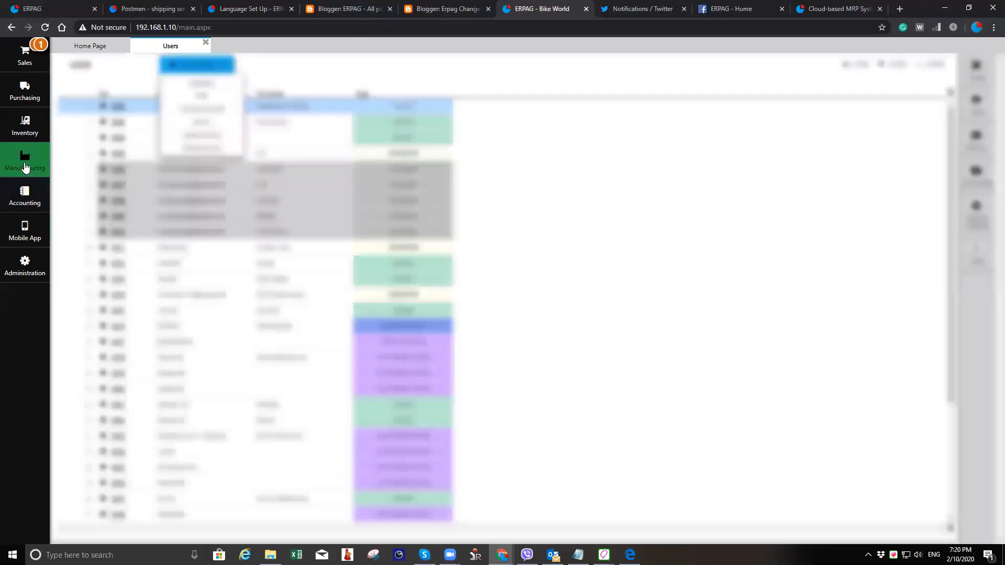
left_click(492, 82)
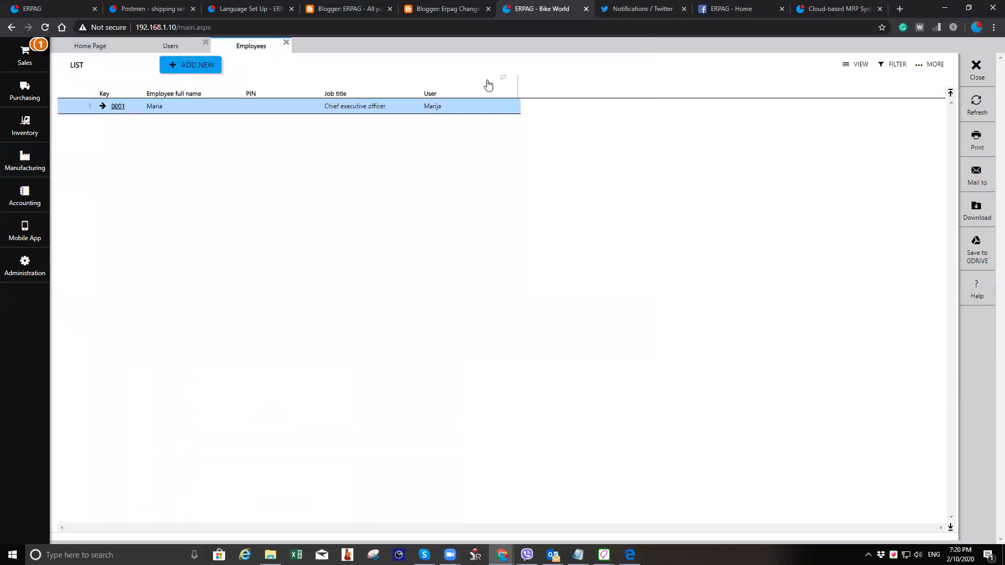
left_click(197, 73)
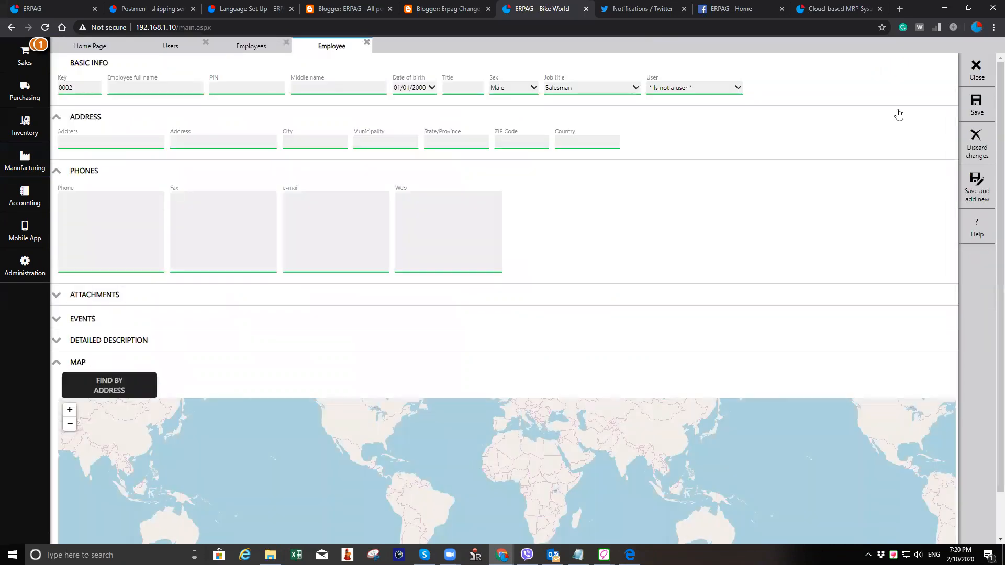
left_click(712, 95)
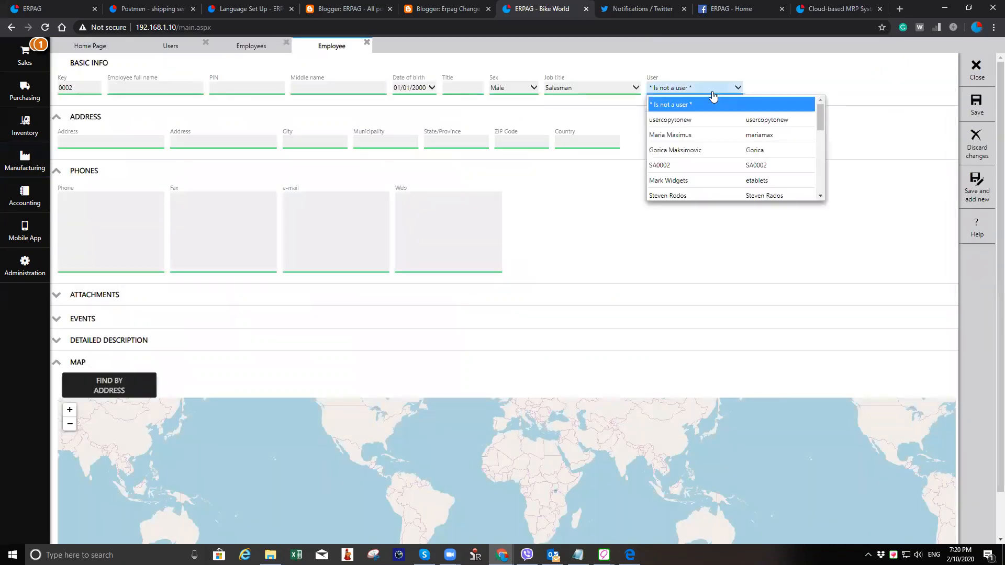
left_click(679, 94)
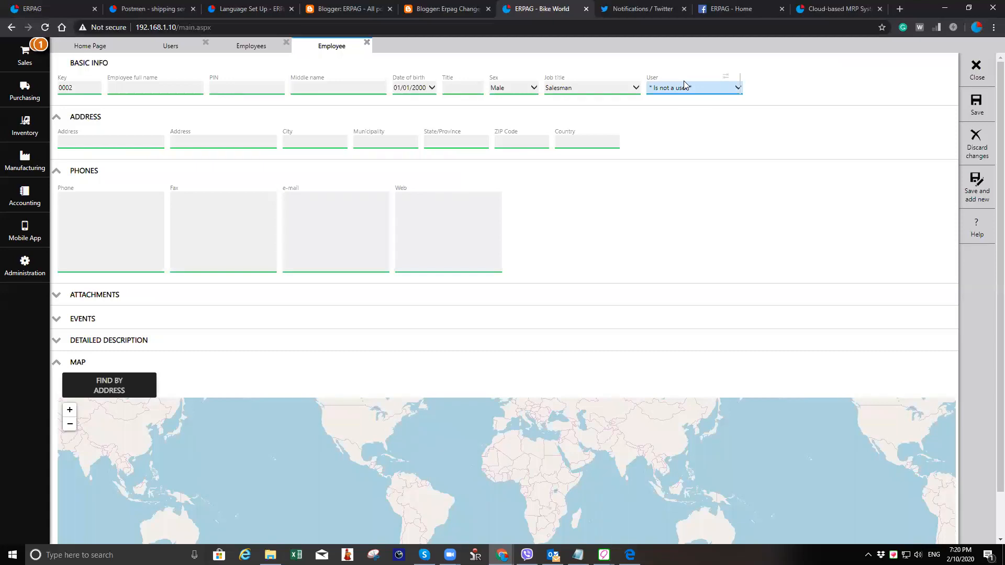
left_click(974, 67)
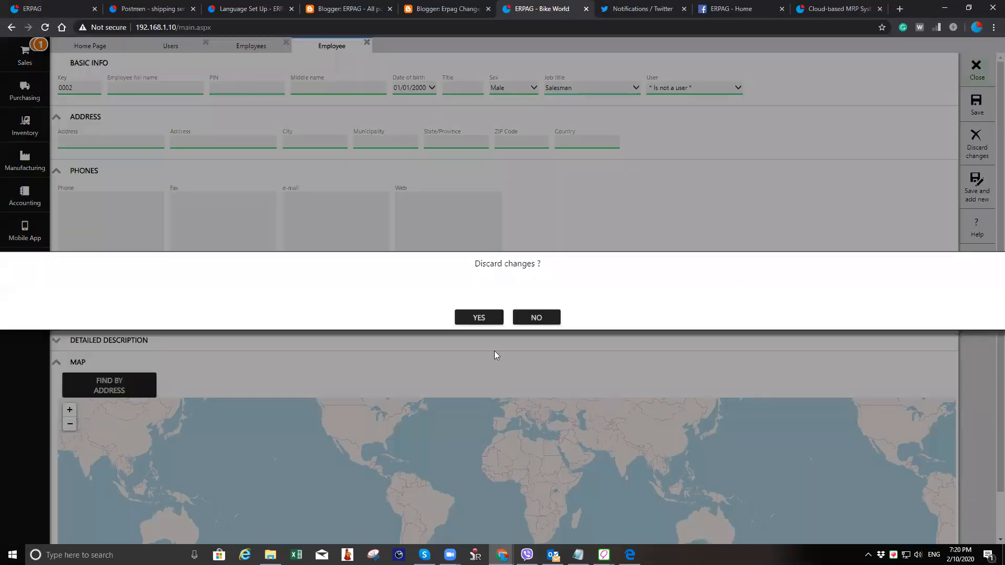
left_click(483, 319)
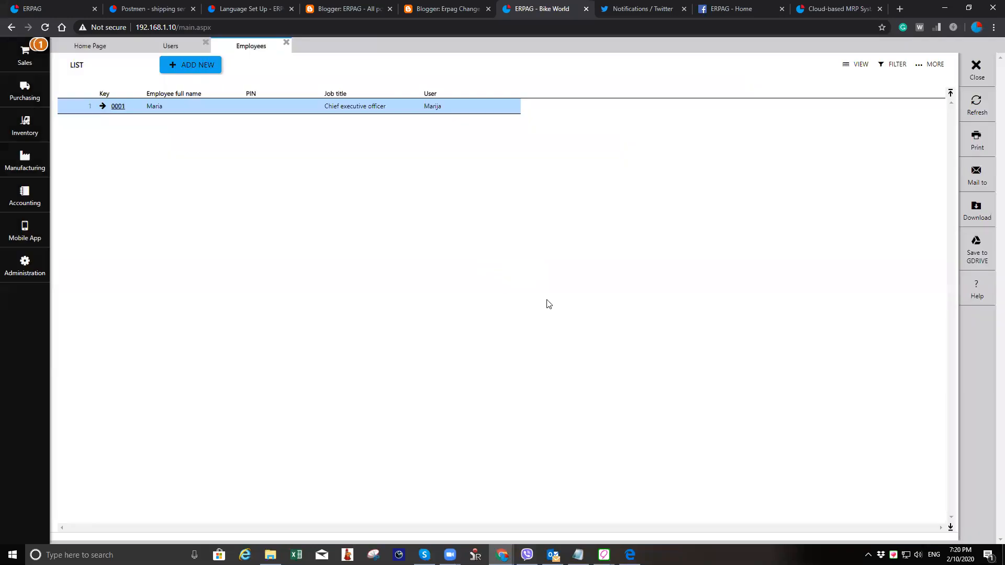
- Close the Employees and Users tabs and open the Database / Backup page under Administration
left_click(977, 69)
left_click(992, 74)
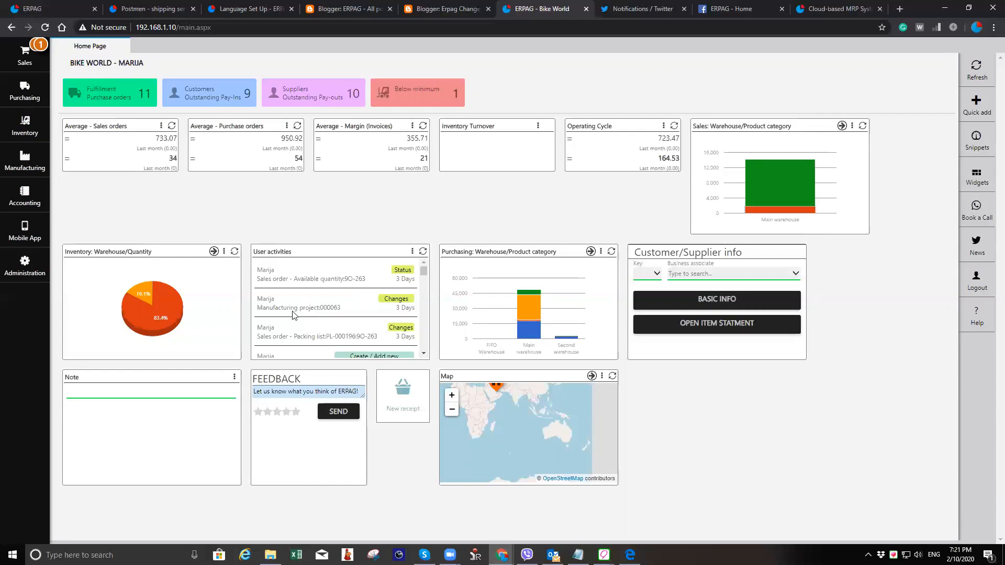
left_click(37, 268)
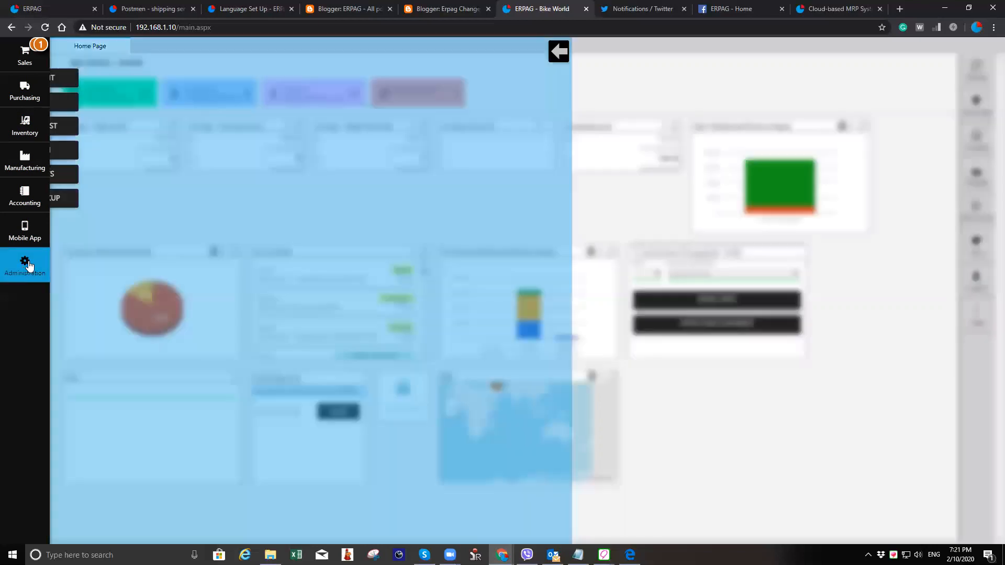
left_click(482, 209)
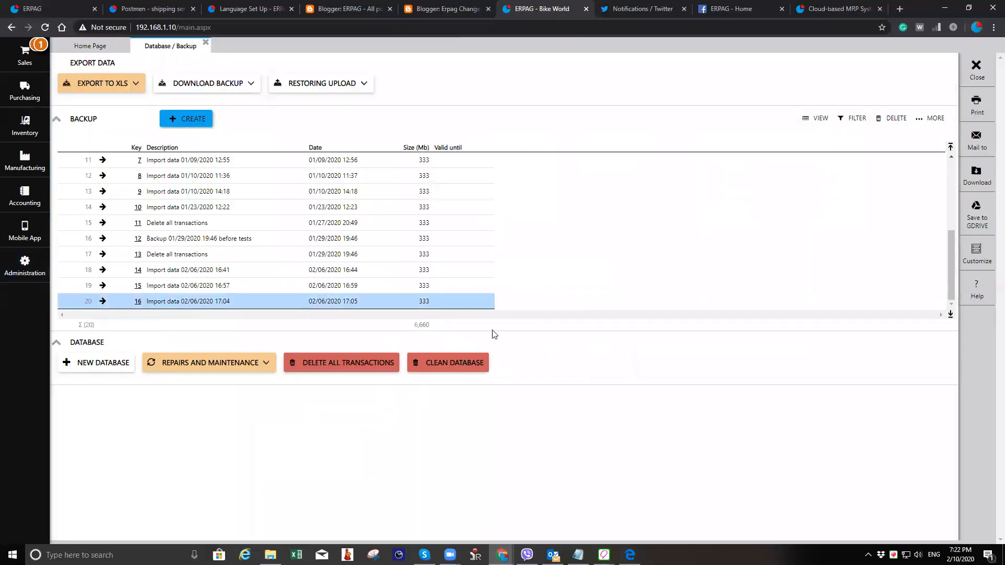